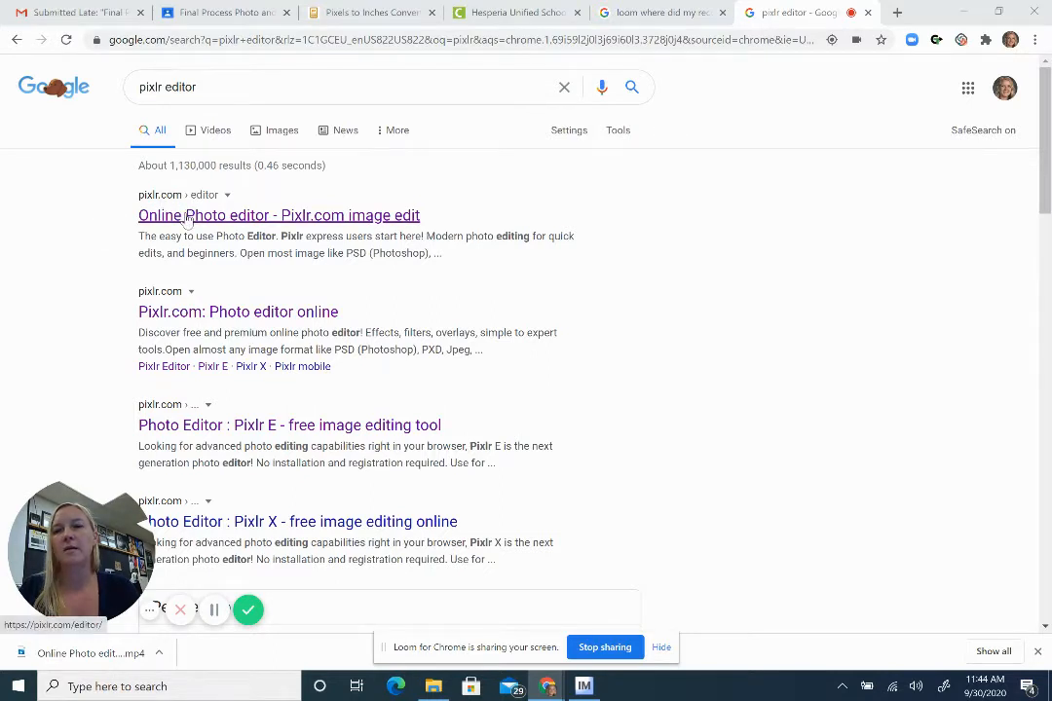
Step: Open the Pixlr site from the search results, launch Pixlr E and start setting up a new image
{"action": "left_click", "coordinate": [156, 312]}
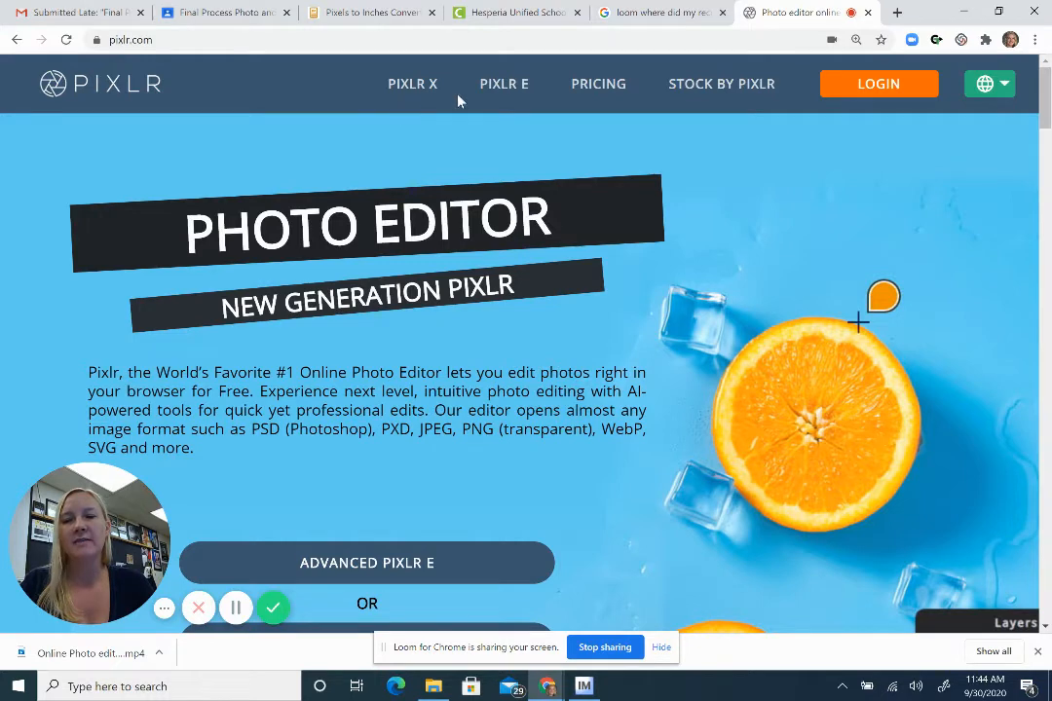
{"action": "left_click", "coordinate": [518, 92]}
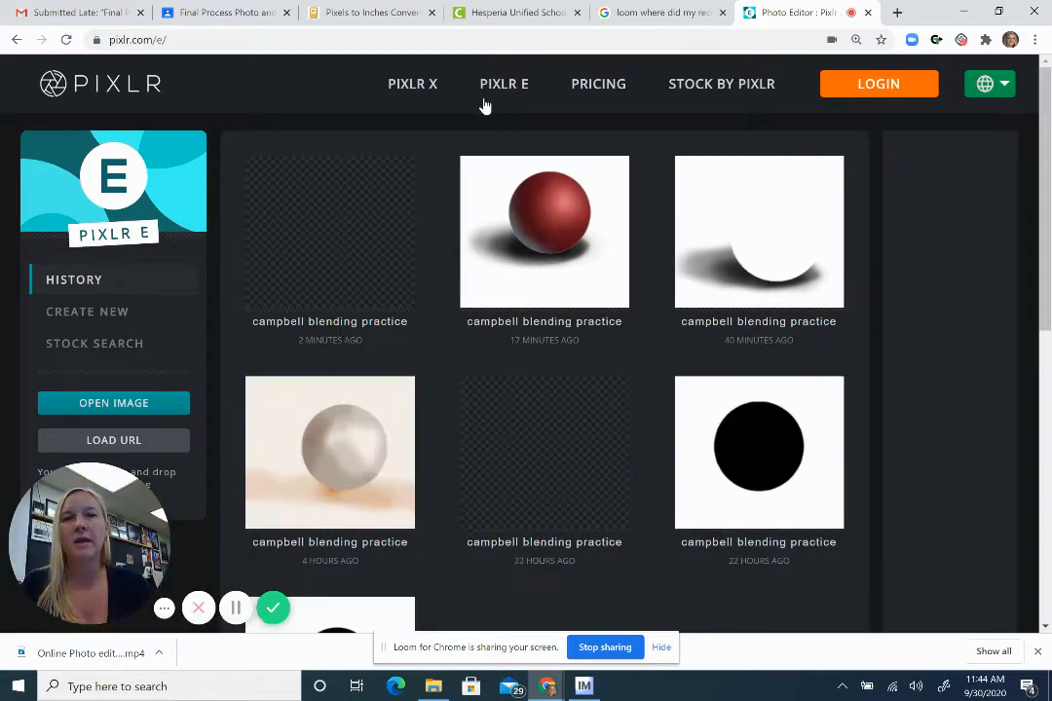
{"action": "scroll", "coordinate": [193, 345], "scroll_direction": "down", "scroll_amount": 1}
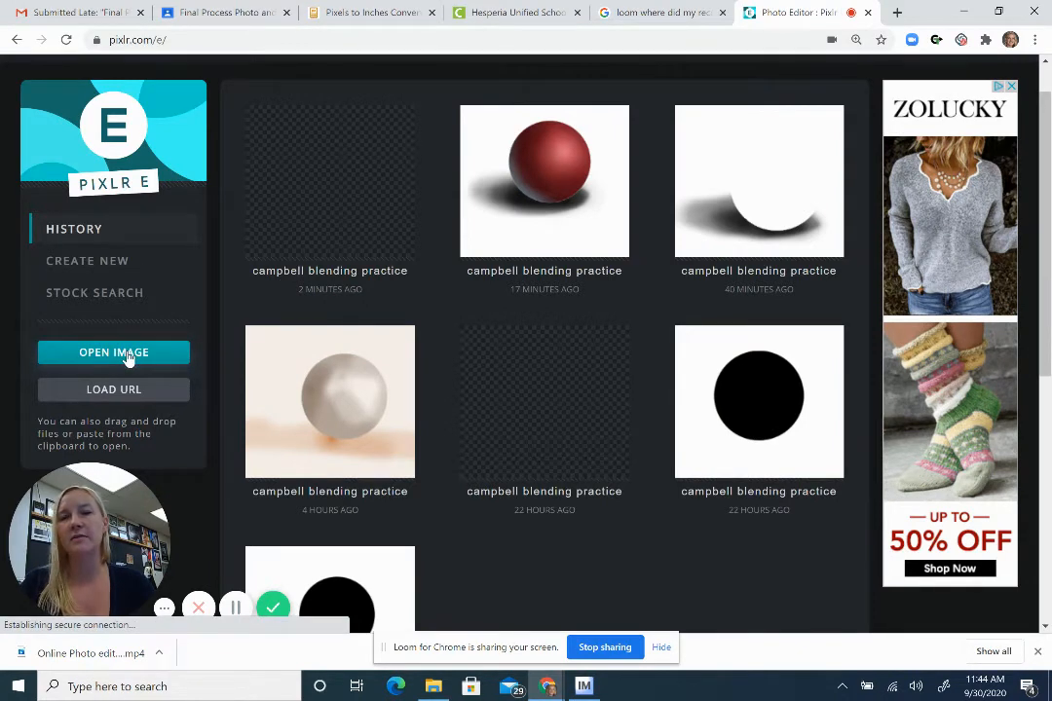
{"action": "left_click", "coordinate": [125, 265]}
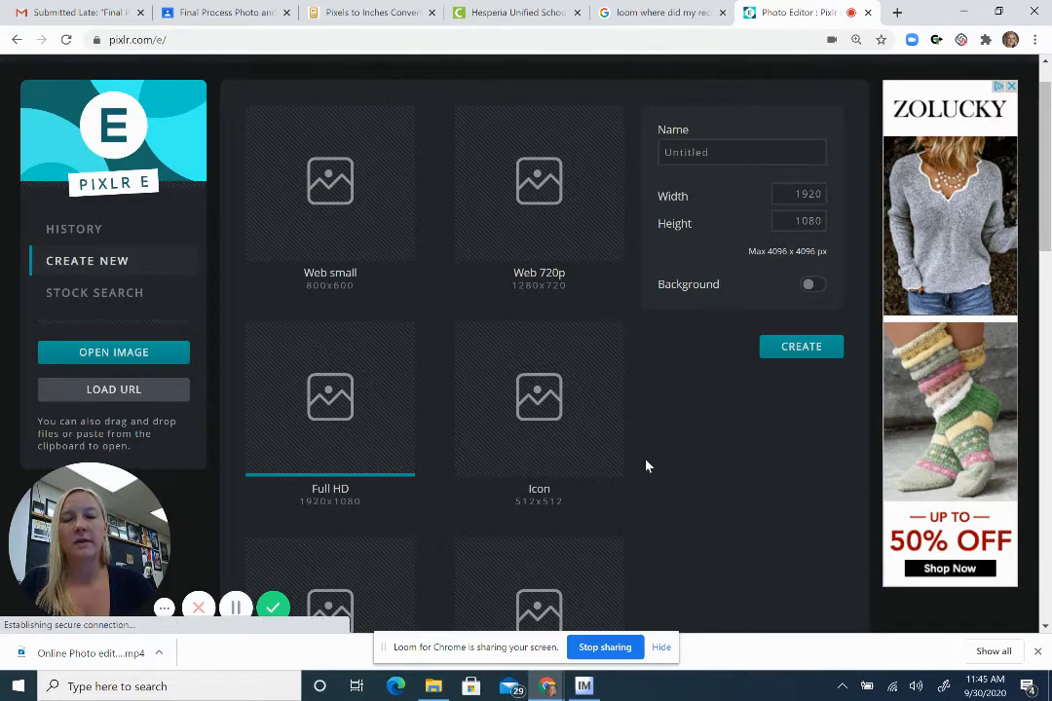
Step: Choose the Ultra HD 3840x2160 preset as the size of the new image
{"action": "scroll", "coordinate": [646, 466], "scroll_direction": "down", "scroll_amount": 1}
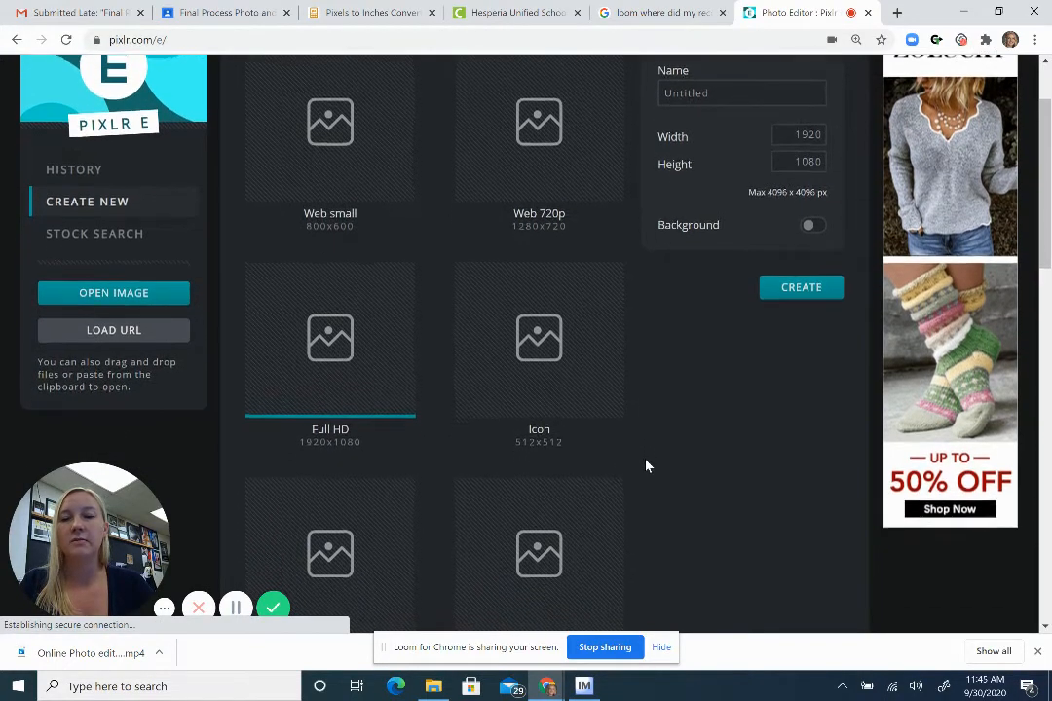
{"action": "scroll", "coordinate": [646, 466], "scroll_direction": "down", "scroll_amount": 1}
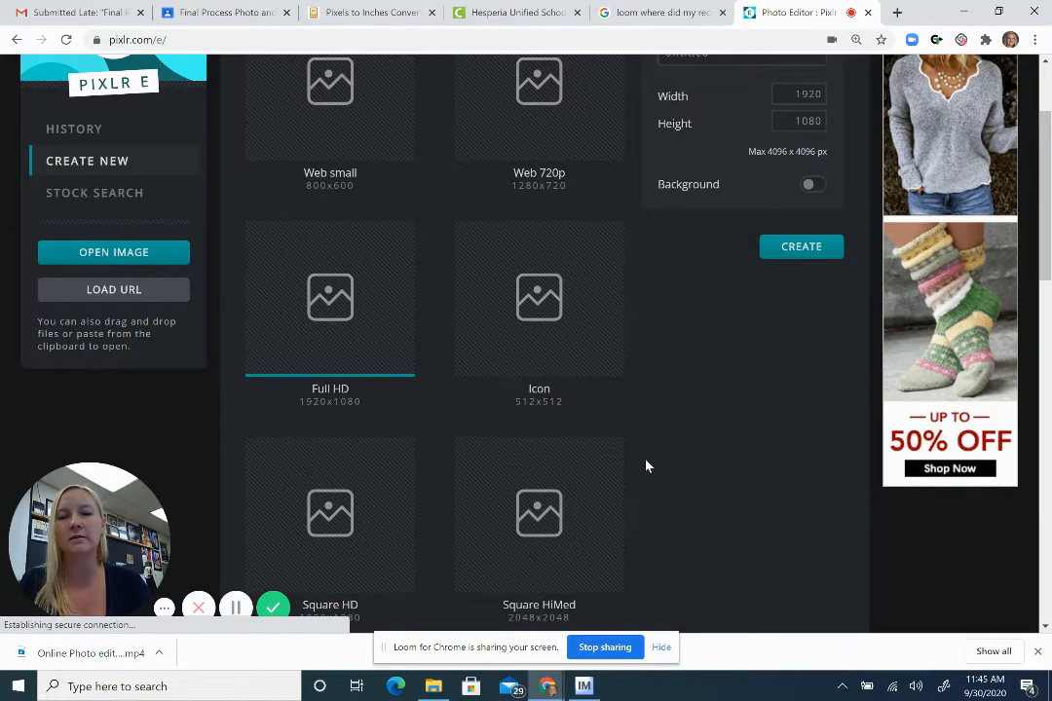
{"action": "scroll", "coordinate": [646, 467], "scroll_direction": "down", "scroll_amount": 3}
{"action": "scroll", "coordinate": [645, 466], "scroll_direction": "down", "scroll_amount": 4}
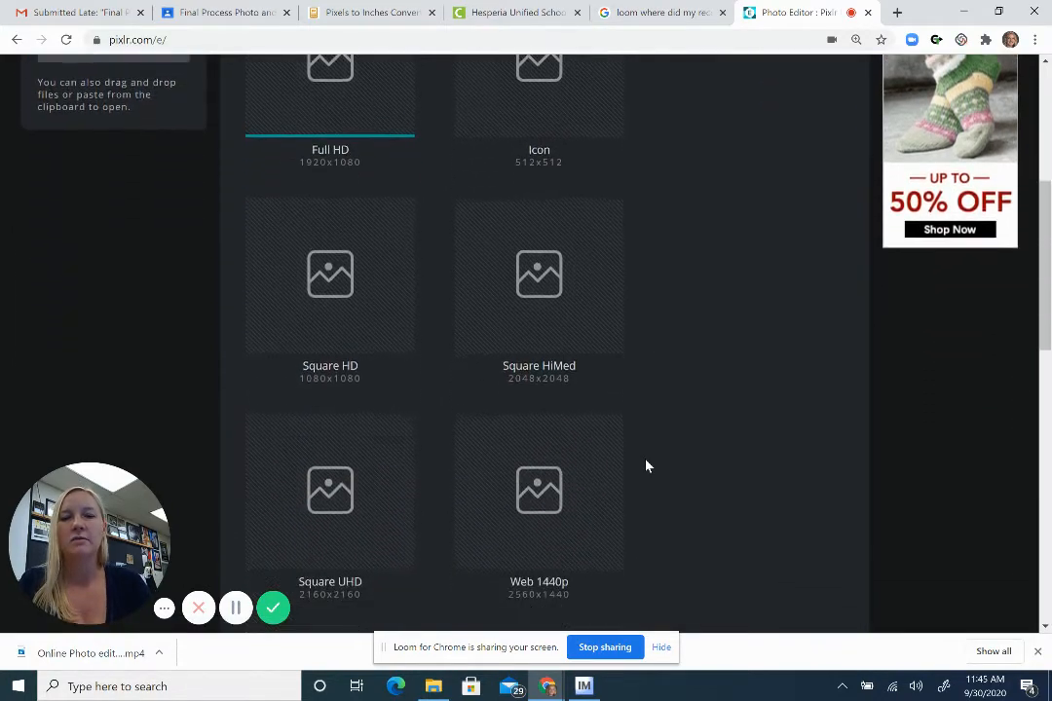
{"action": "scroll", "coordinate": [646, 466], "scroll_direction": "down", "scroll_amount": 1}
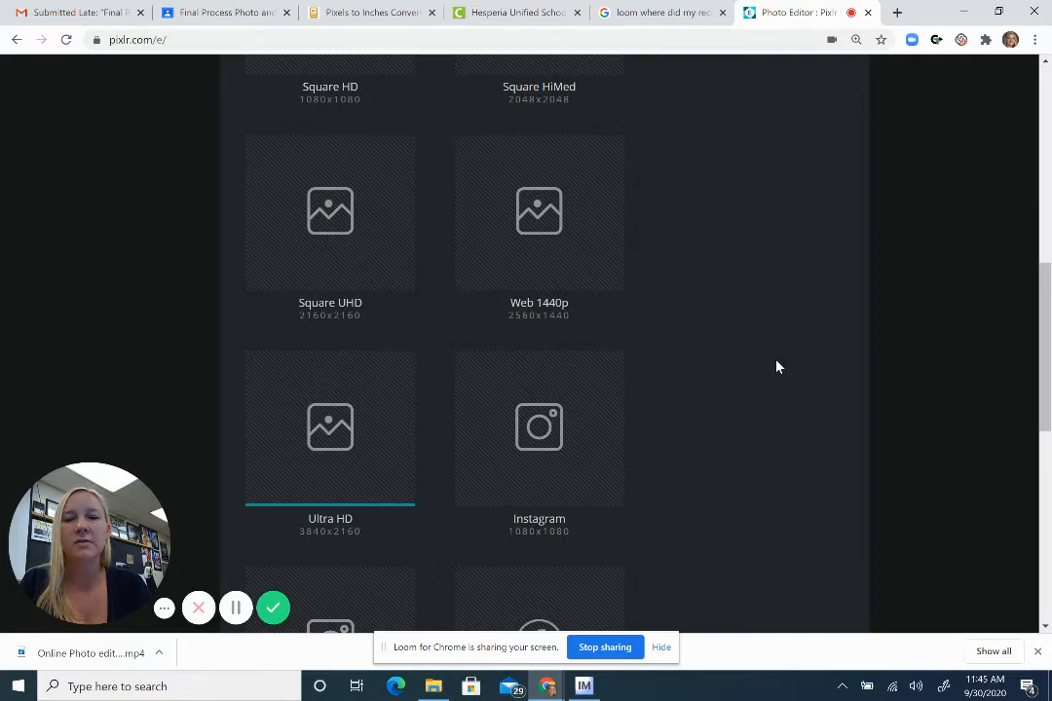
{"action": "scroll", "coordinate": [777, 367], "scroll_direction": "up", "scroll_amount": 7}
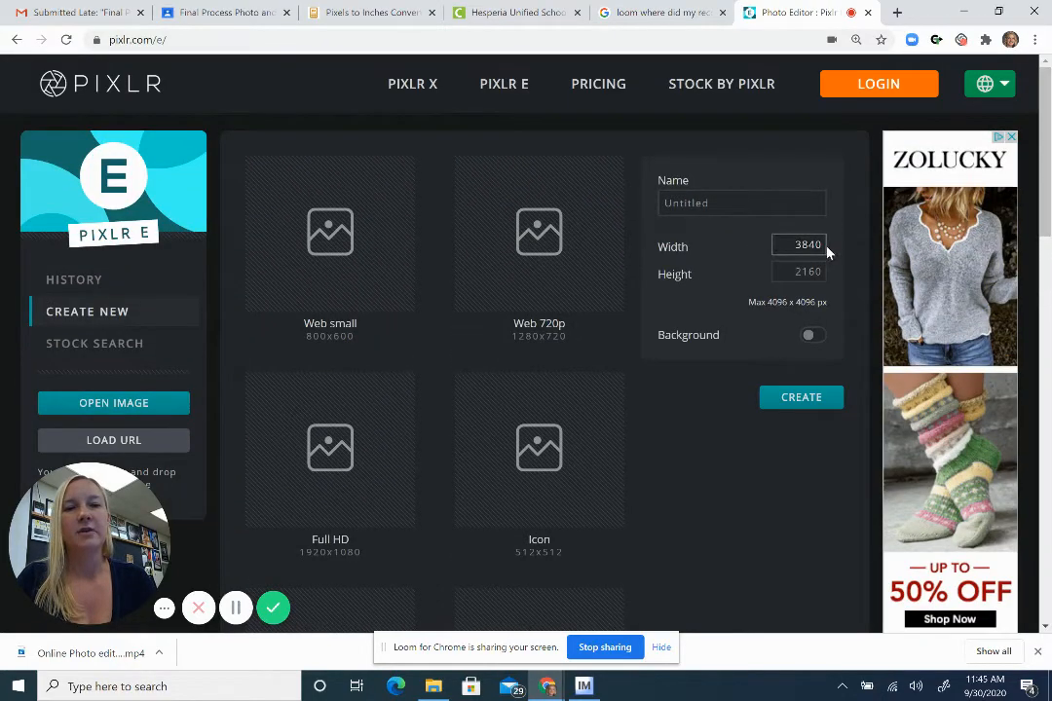
Step: Name the new image with the owner's surname followed by "Blending Practice"
{"action": "double_click", "coordinate": [731, 204]}
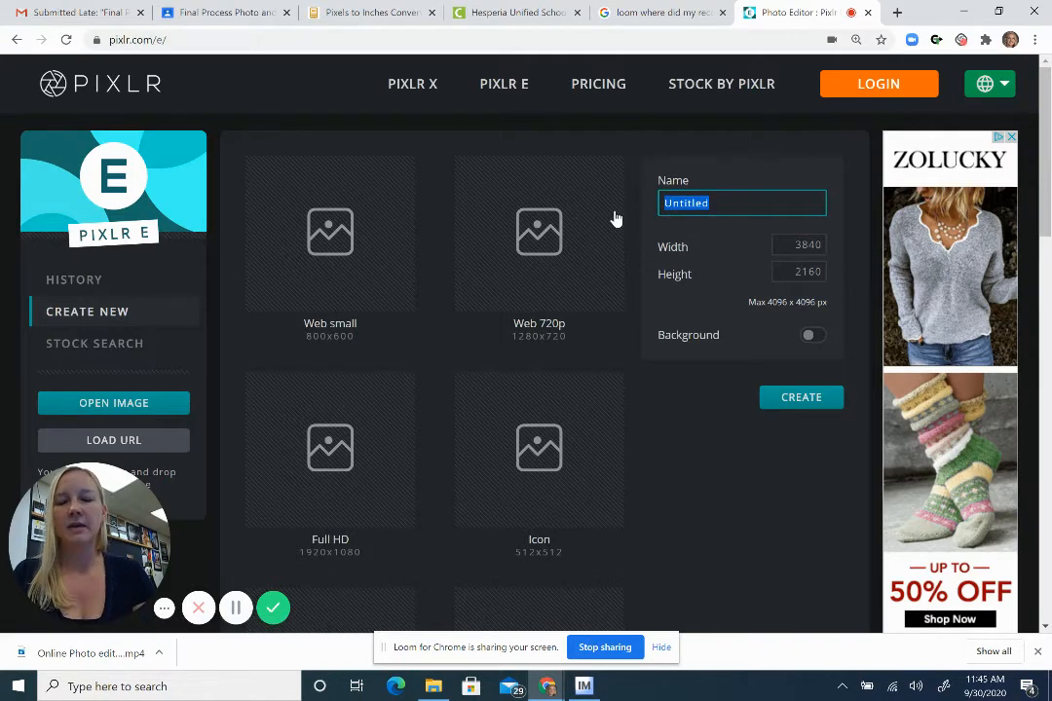
{"action": "type", "text": "campbell "}
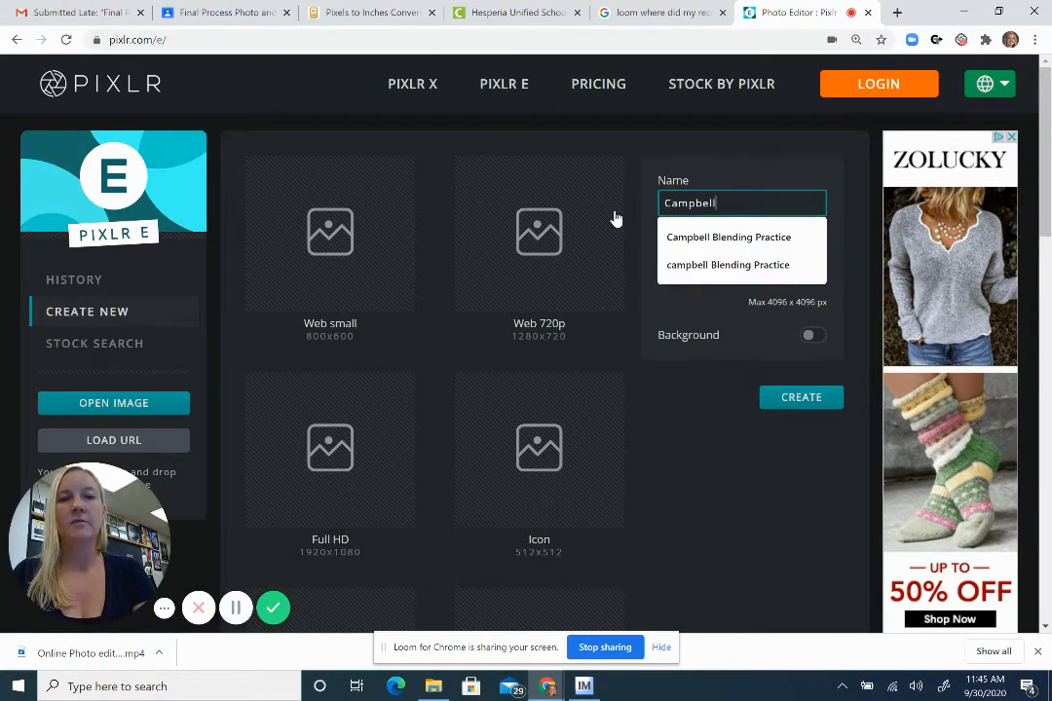
{"action": "type", "text": "Bl"}
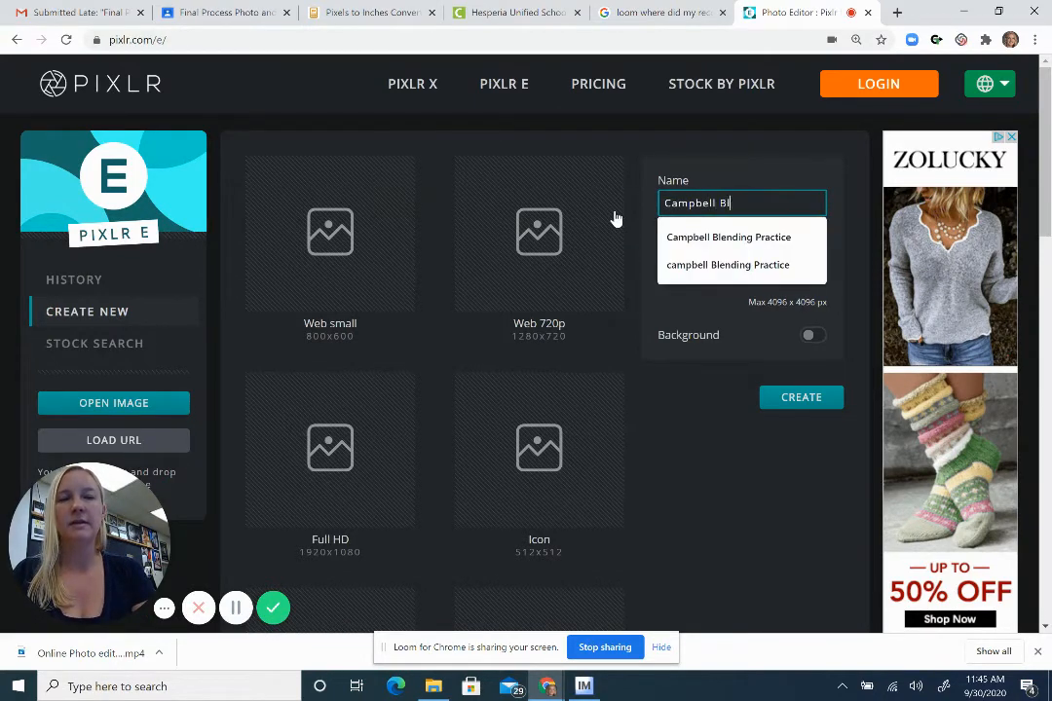
{"action": "type", "text": "ending Pr"}
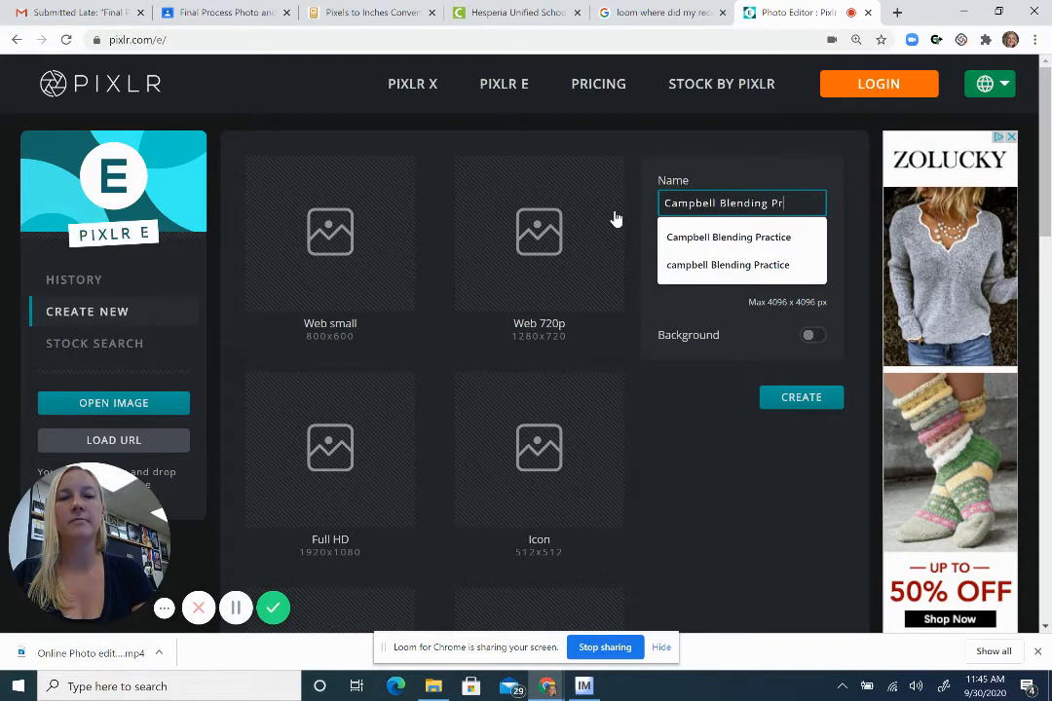
{"action": "type", "text": "actice"}
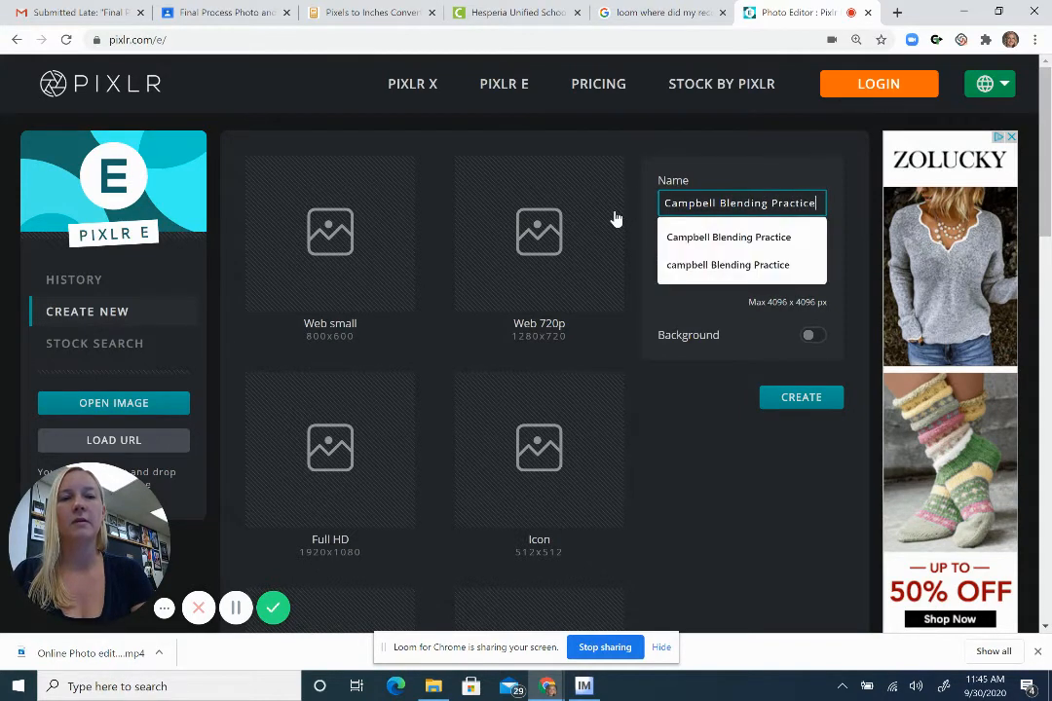
{"action": "left_click", "coordinate": [867, 284]}
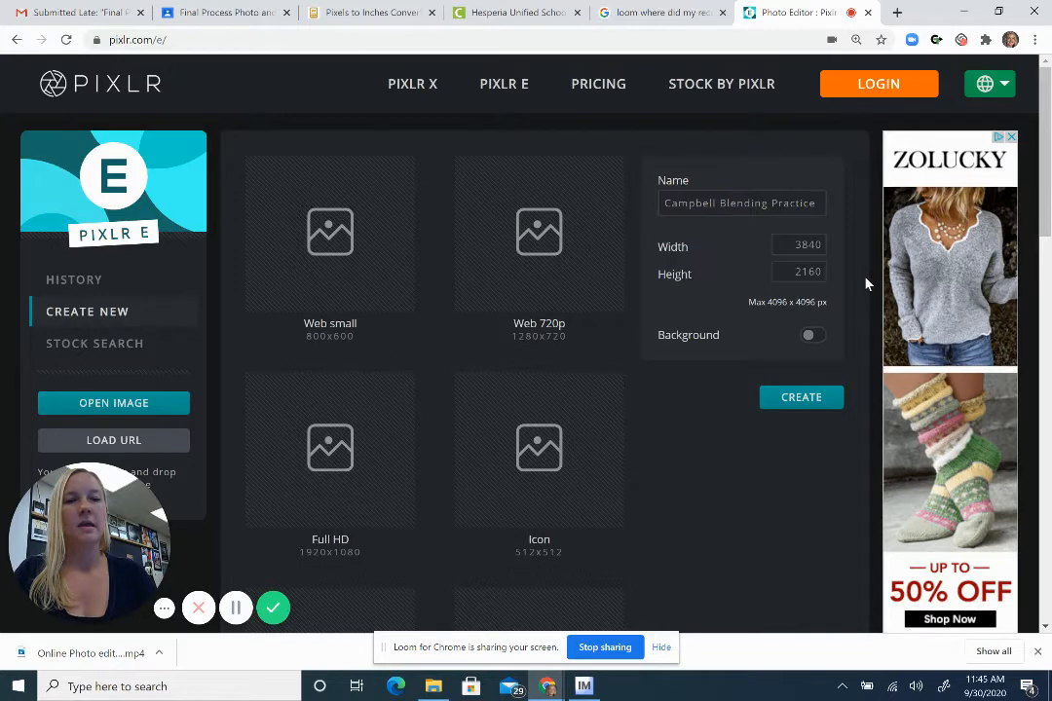
Step: Turn on the background with white (#FFFFFF) as its colour and create the image
{"action": "left_click", "coordinate": [810, 337]}
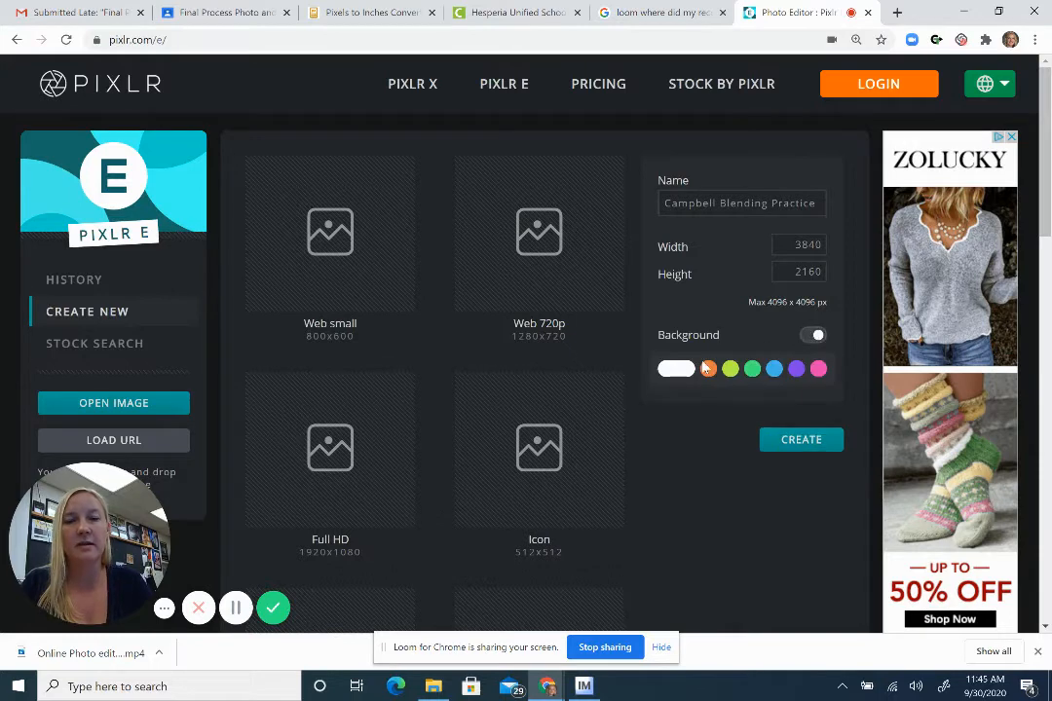
{"action": "left_click", "coordinate": [675, 372]}
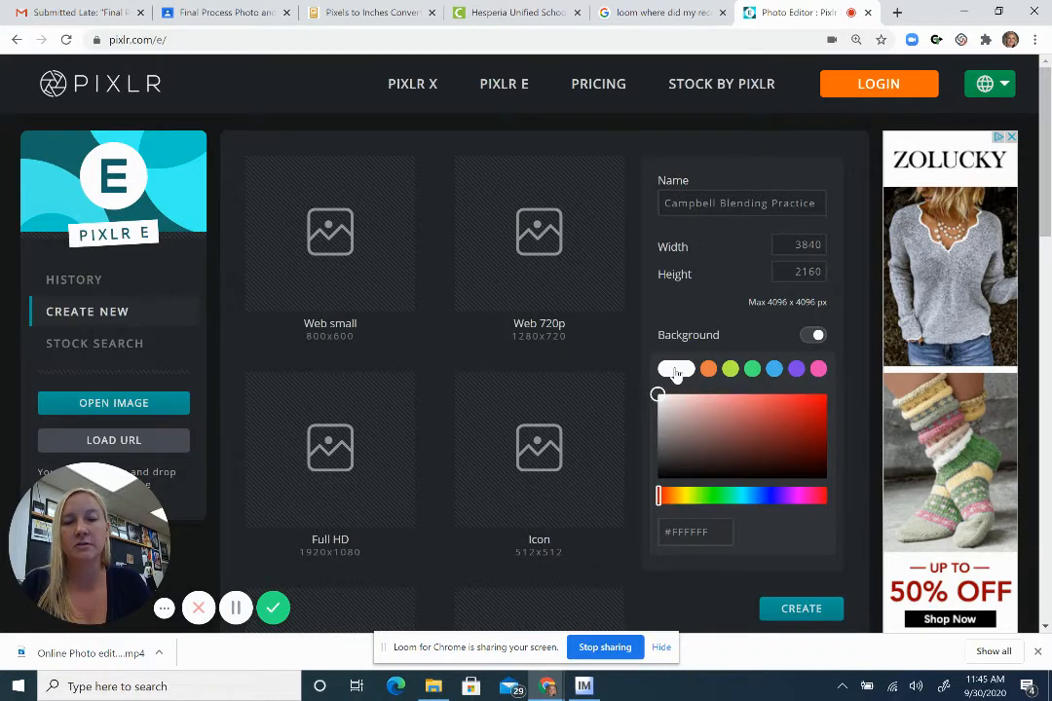
{"action": "left_click", "coordinate": [801, 609]}
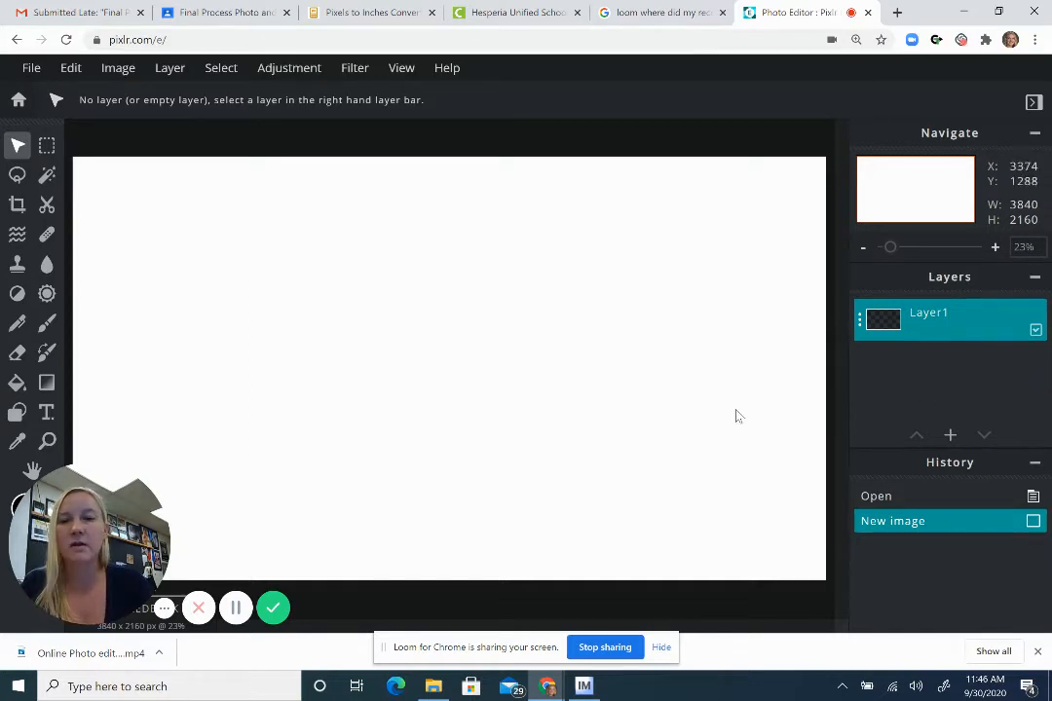
{"action": "left_click", "coordinate": [70, 68]}
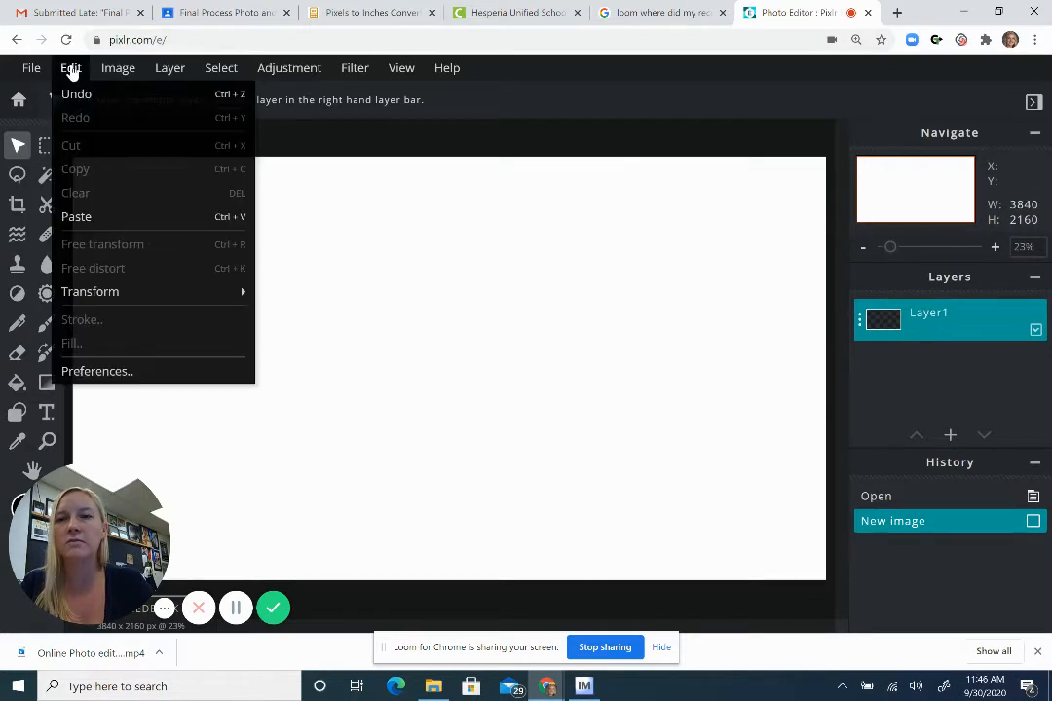
{"action": "left_click", "coordinate": [70, 68]}
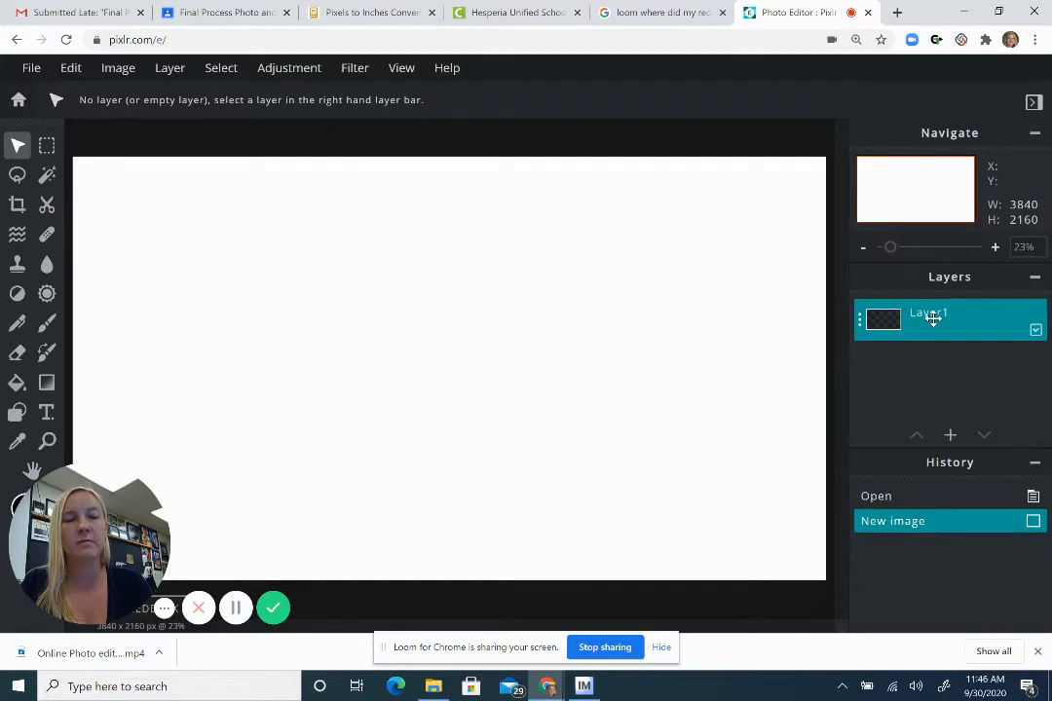
Step: Rename the image's only layer to "Outline"
{"action": "left_click", "coordinate": [859, 321]}
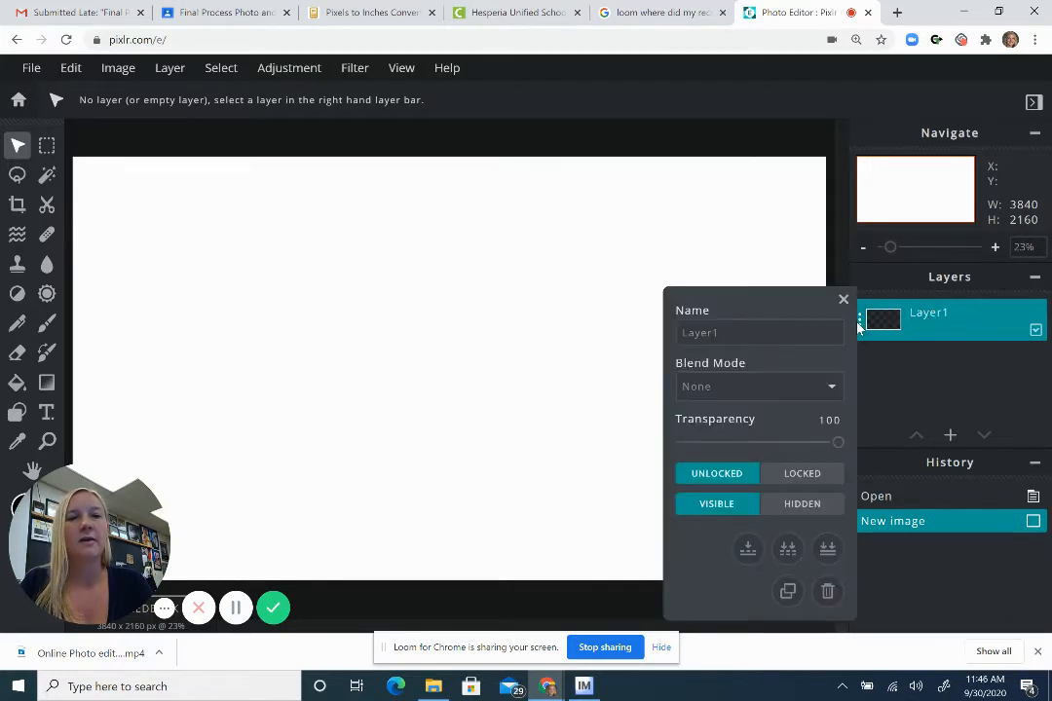
{"action": "left_click", "coordinate": [768, 328]}
{"action": "left_click_drag", "start_coordinate": [749, 331], "coordinate": [644, 335]}
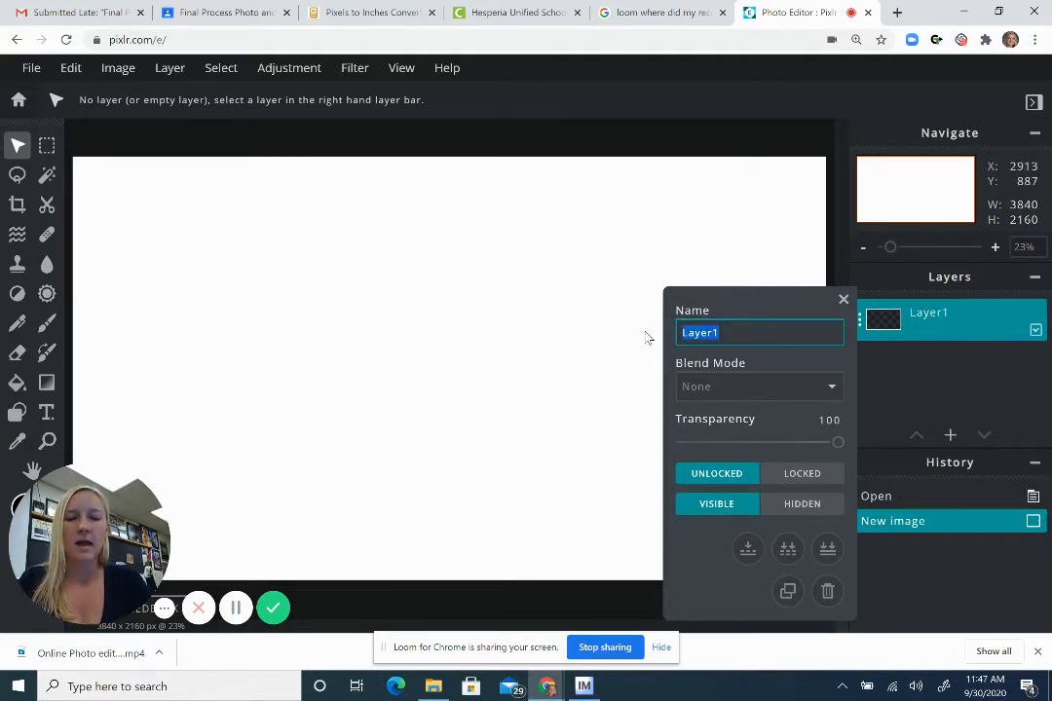
{"action": "type", "text": "Outline"}
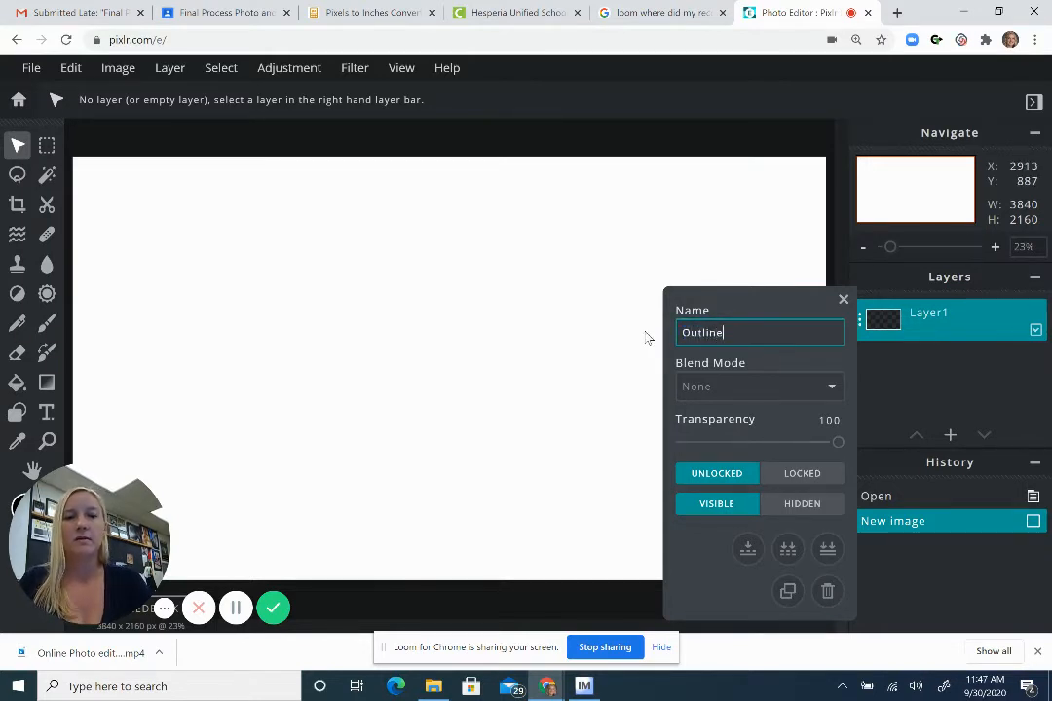
{"action": "left_click", "coordinate": [843, 299]}
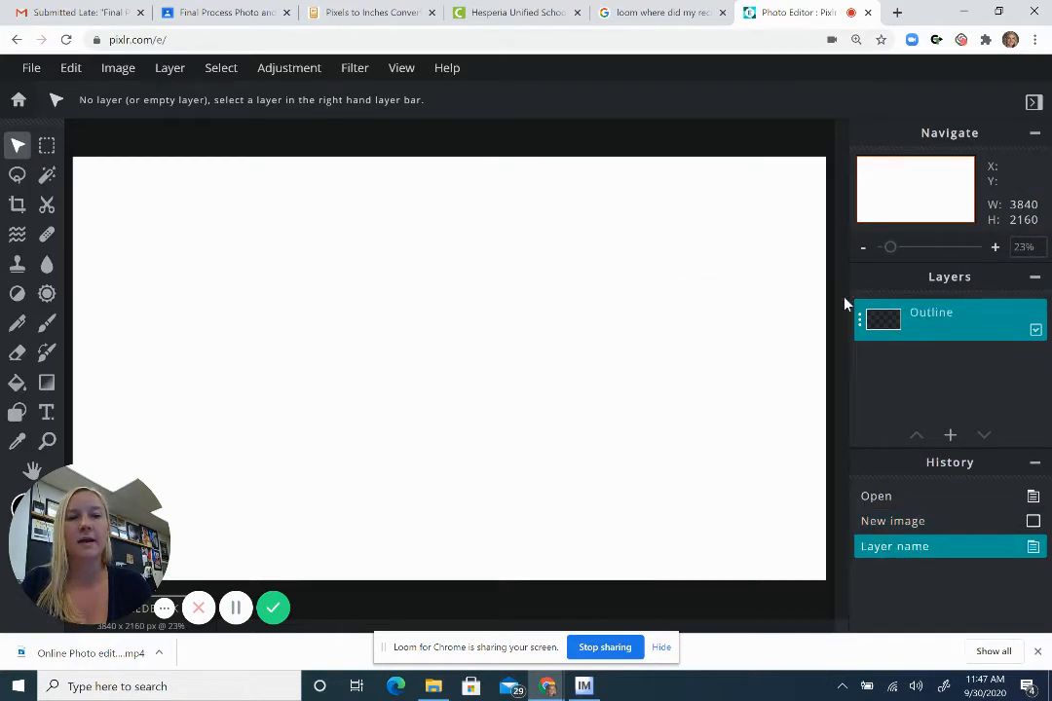
Step: Add an empty layer above Outline and name it "Blending Layer"
{"action": "left_click", "coordinate": [949, 435]}
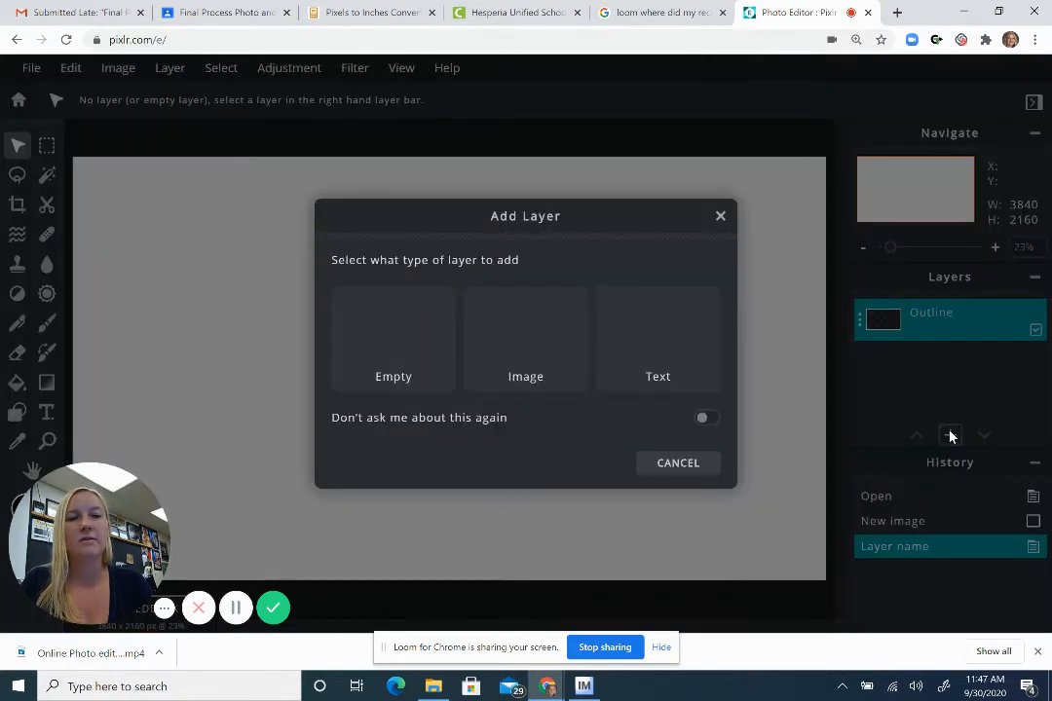
{"action": "left_click", "coordinate": [417, 352]}
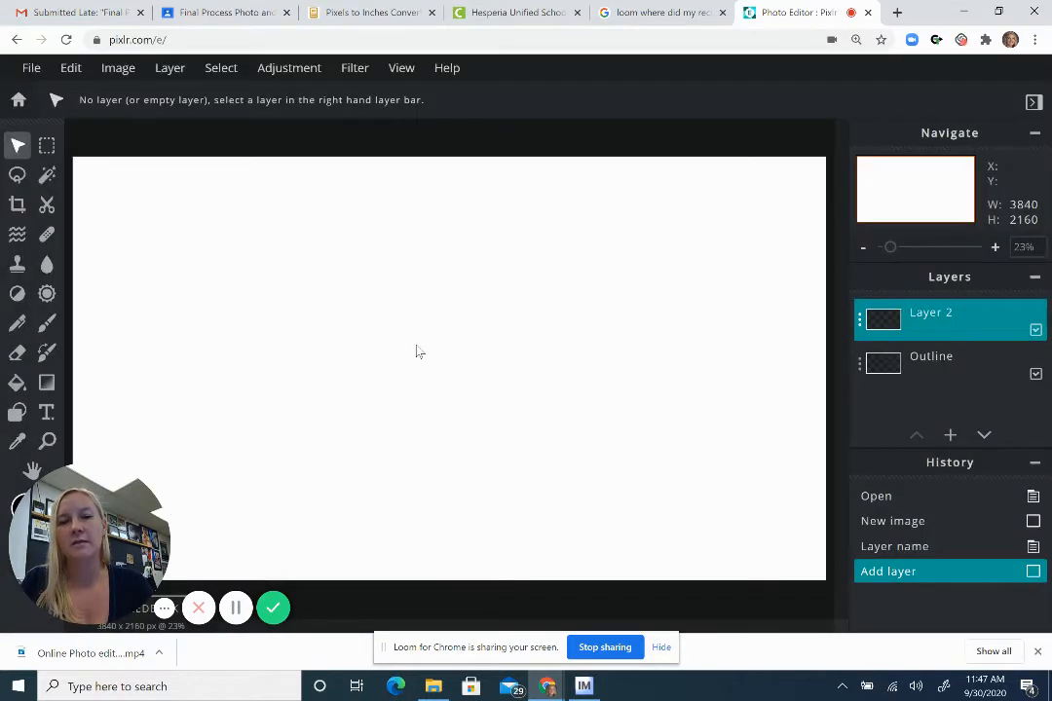
{"action": "left_click", "coordinate": [860, 323]}
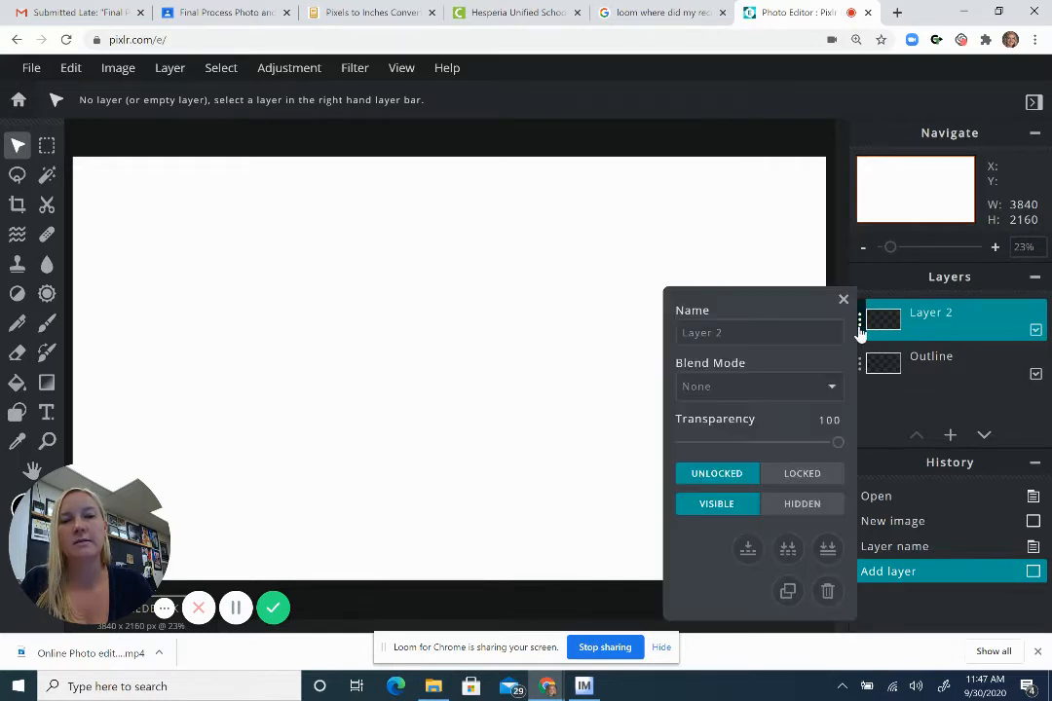
{"action": "left_click", "coordinate": [762, 331]}
{"action": "type", "text": "Blend"}
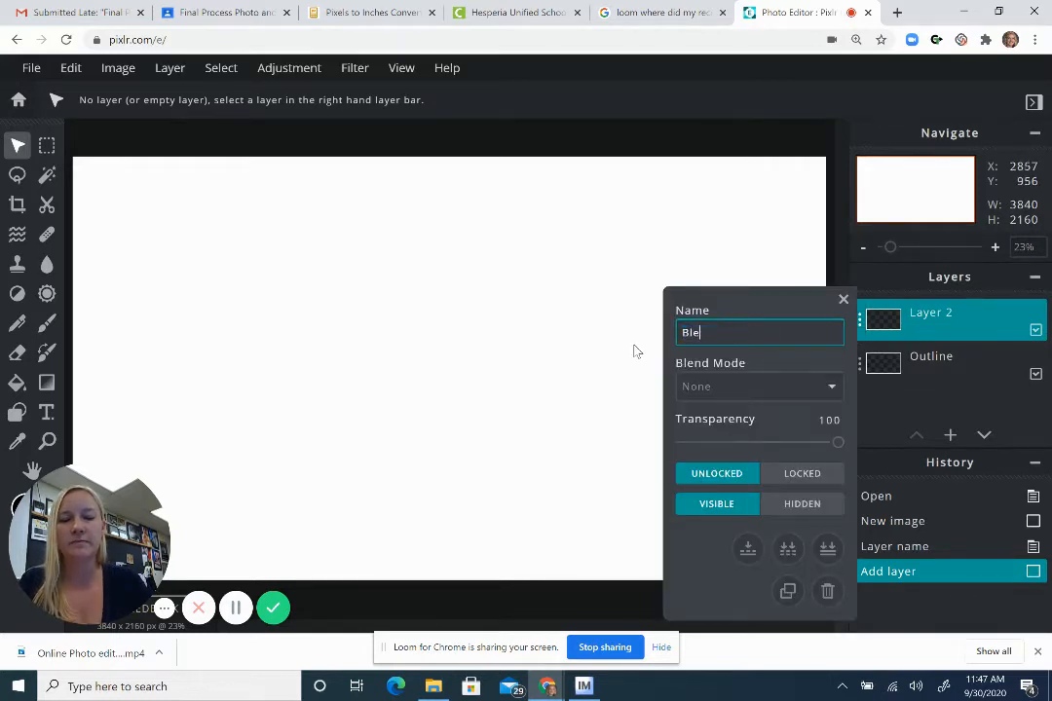
{"action": "key", "text": "BackSpace"}
{"action": "key", "text": "BackSpace"}
{"action": "type", "text": "nding Layer"}
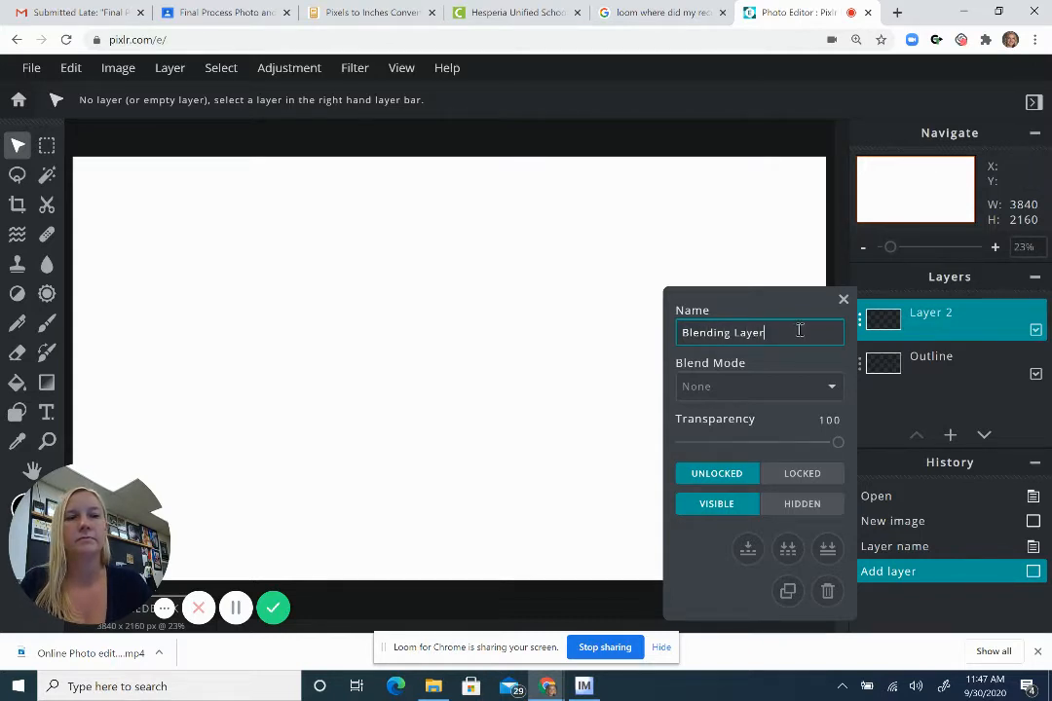
{"action": "left_click", "coordinate": [843, 300]}
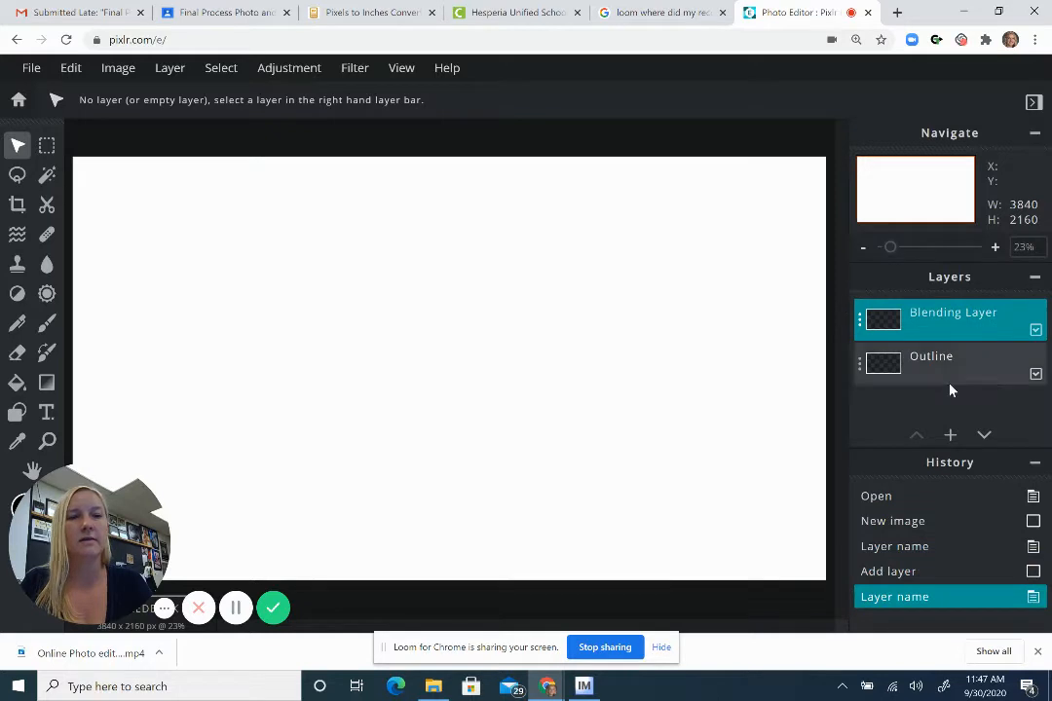
Step: Add another empty layer above Blending Layer and name it "Shadow"
{"action": "left_click", "coordinate": [951, 436]}
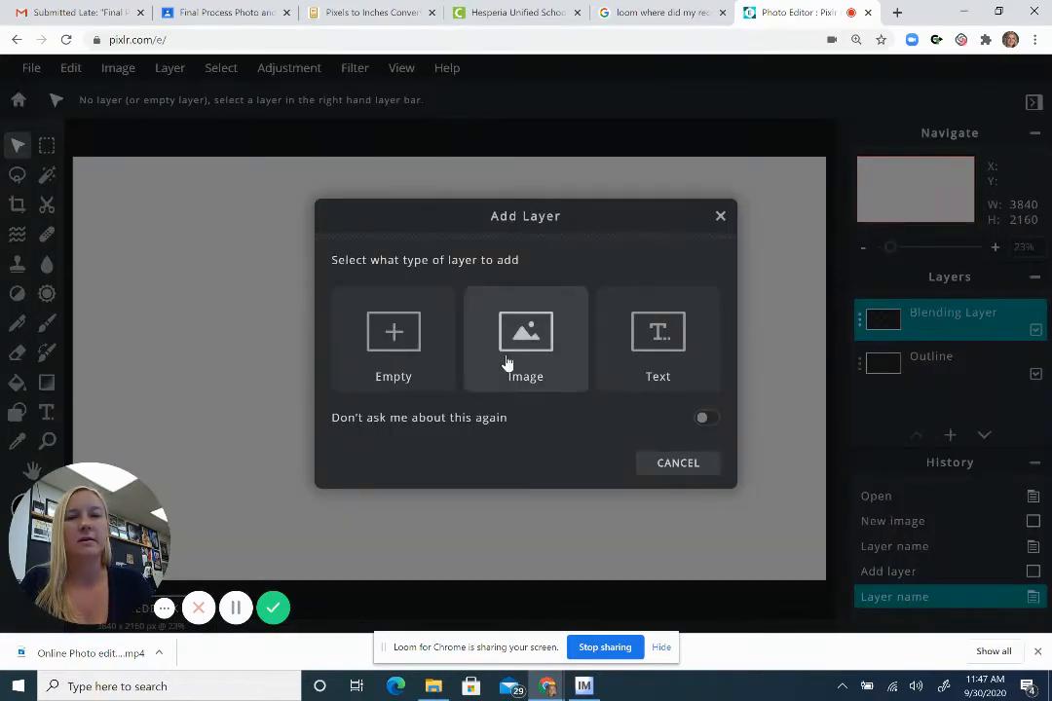
{"action": "left_click", "coordinate": [395, 331]}
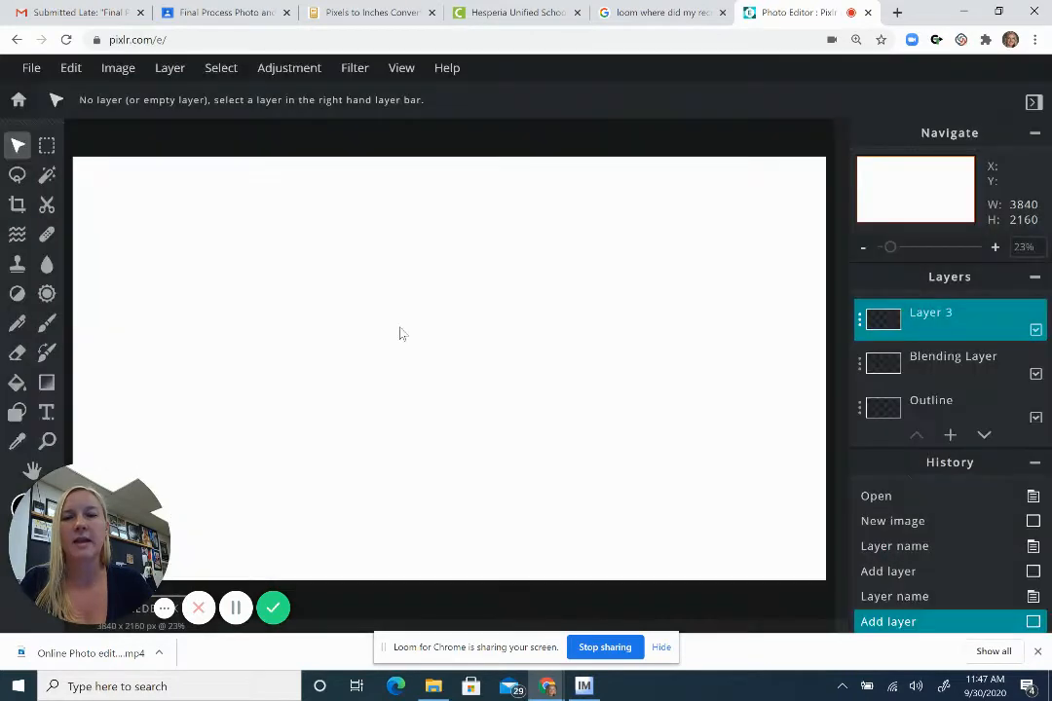
{"action": "double_click", "coordinate": [862, 322]}
{"action": "left_click", "coordinate": [777, 328]}
{"action": "left_click_drag", "start_coordinate": [755, 331], "coordinate": [652, 341]}
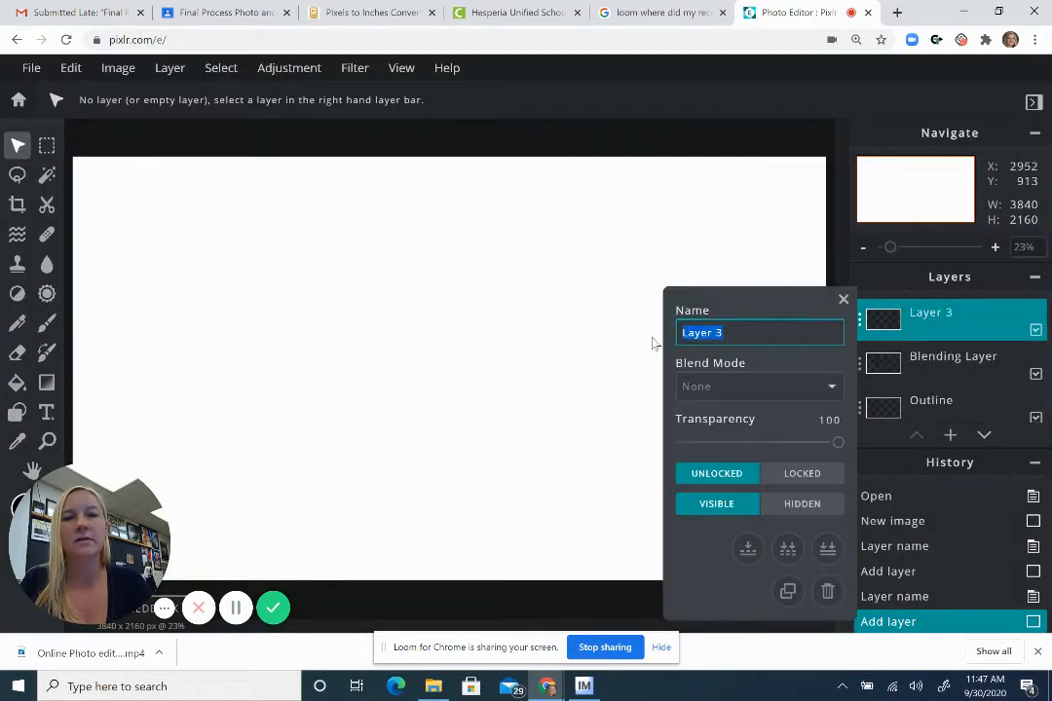
{"action": "type", "text": "Shadow"}
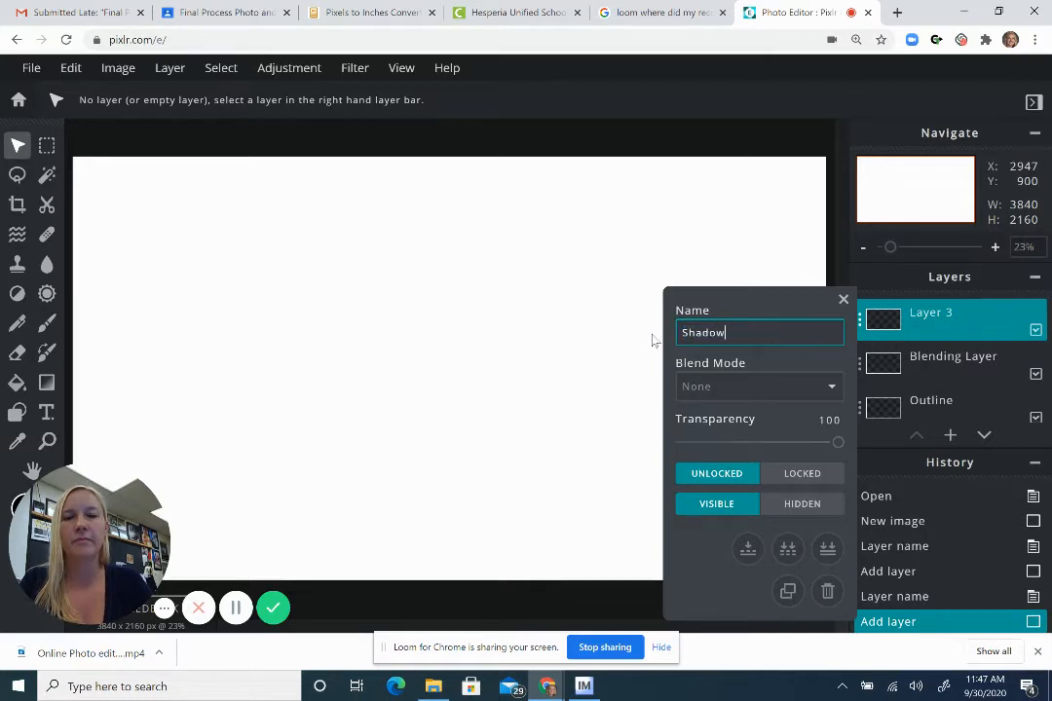
{"action": "left_click", "coordinate": [844, 300]}
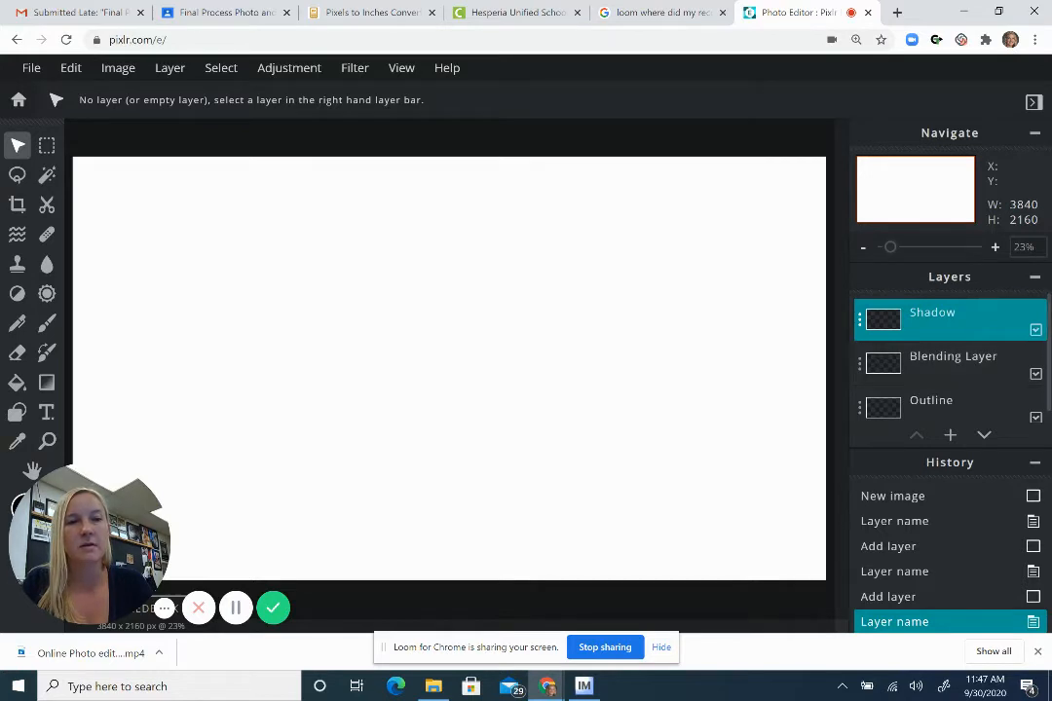
Step: Reorder the layers so Outline is on top, Blending Layer in the middle and Shadow beneath them
{"action": "scroll", "coordinate": [1047, 355], "scroll_direction": "down", "scroll_amount": 1}
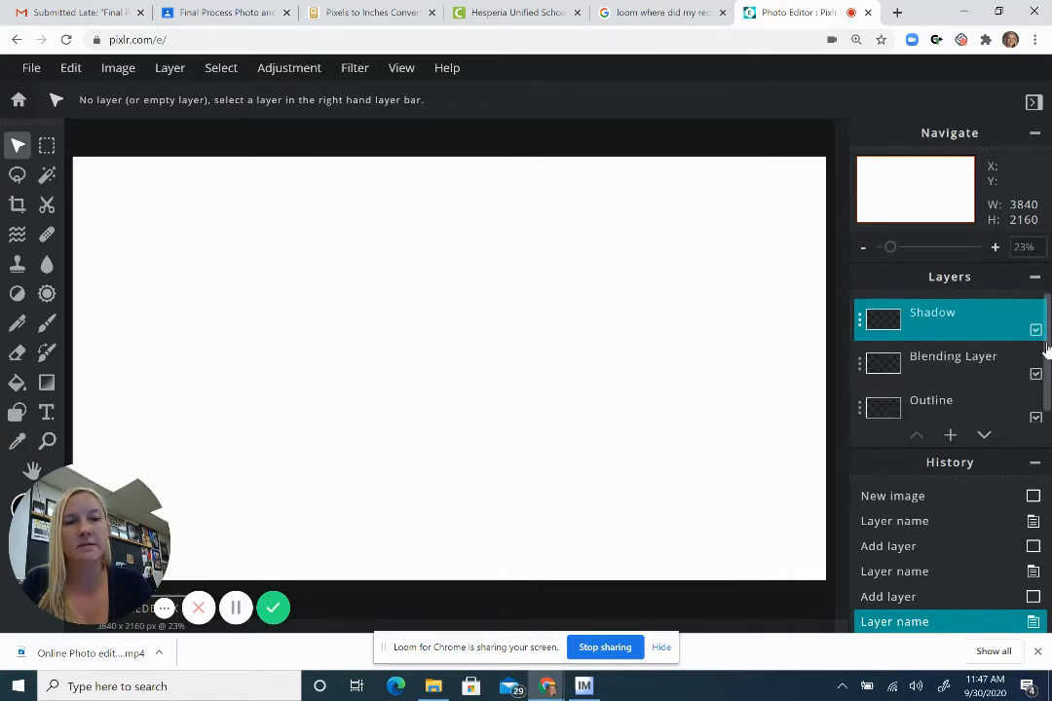
{"action": "scroll", "coordinate": [1046, 348], "scroll_direction": "up", "scroll_amount": 1}
{"action": "left_click_drag", "start_coordinate": [960, 405], "coordinate": [935, 307]}
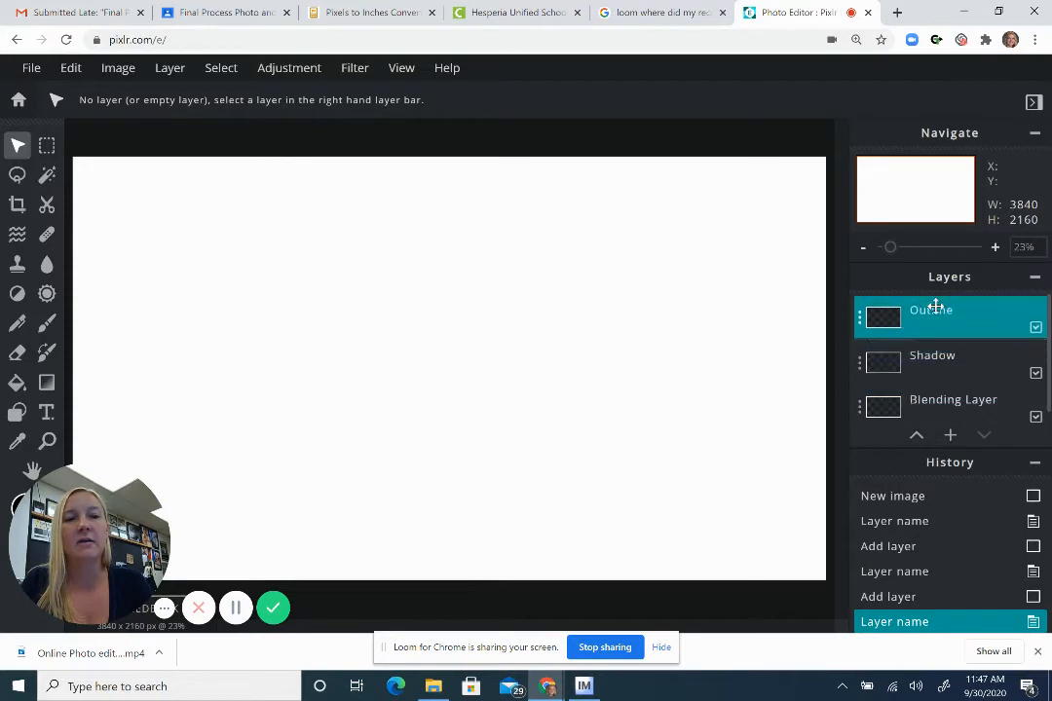
{"action": "left_click", "coordinate": [940, 401]}
{"action": "left_click_drag", "start_coordinate": [940, 402], "coordinate": [924, 351]}
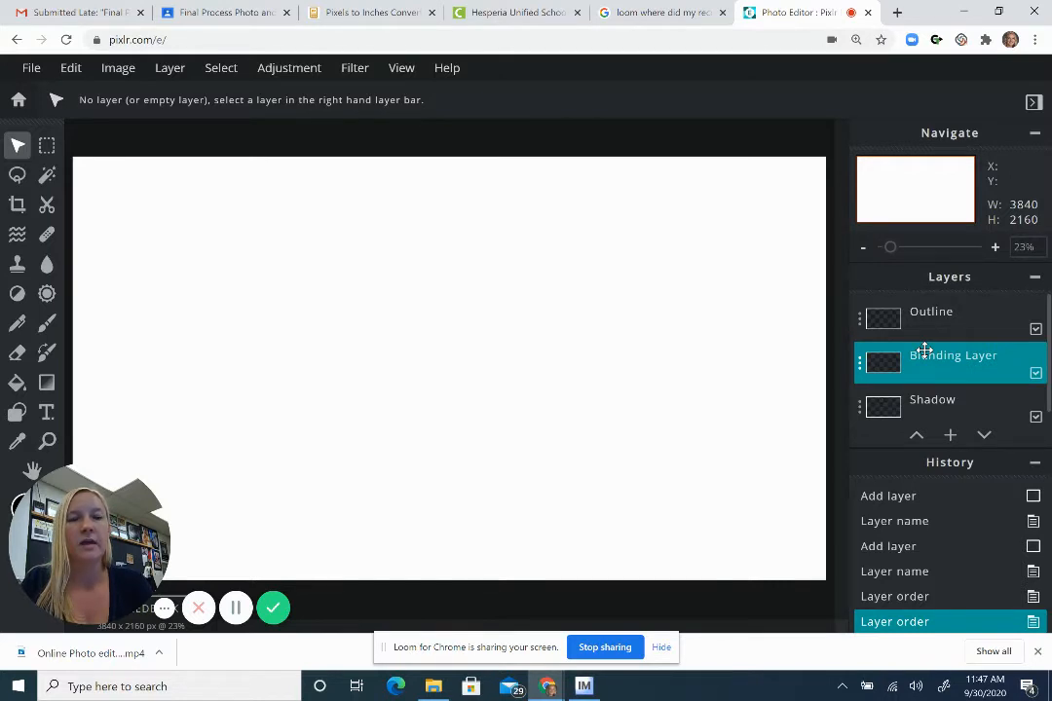
Step: Make the Outline layer active and set the Shape tool to a circle with Fill turned off
{"action": "left_click", "coordinate": [960, 314]}
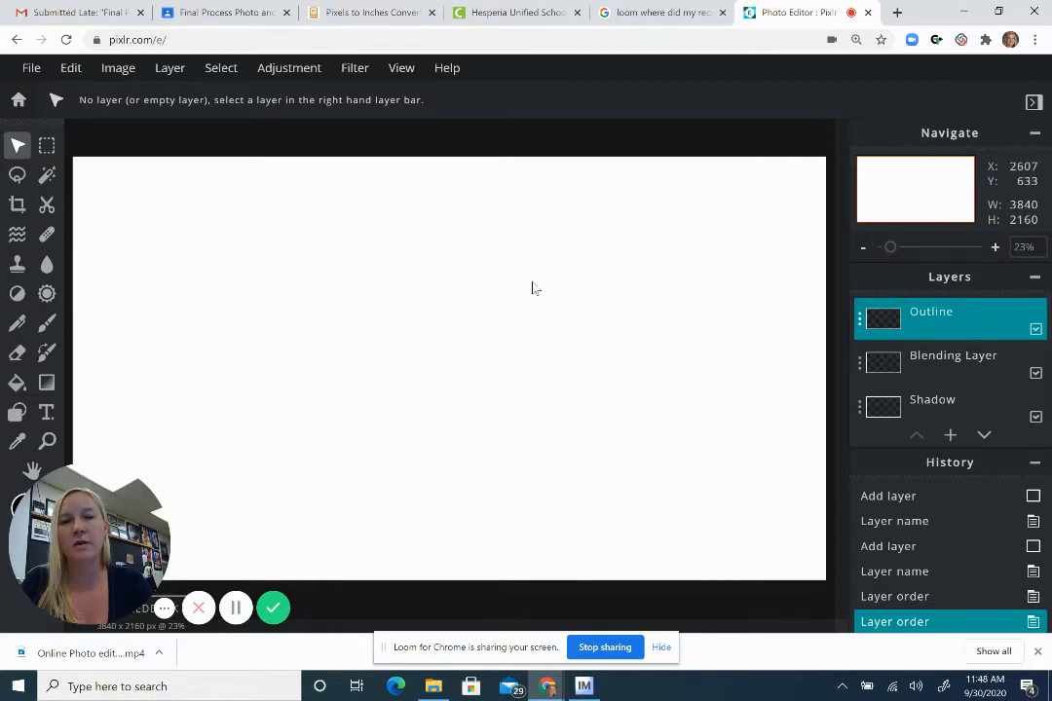
{"action": "left_click", "coordinate": [342, 294]}
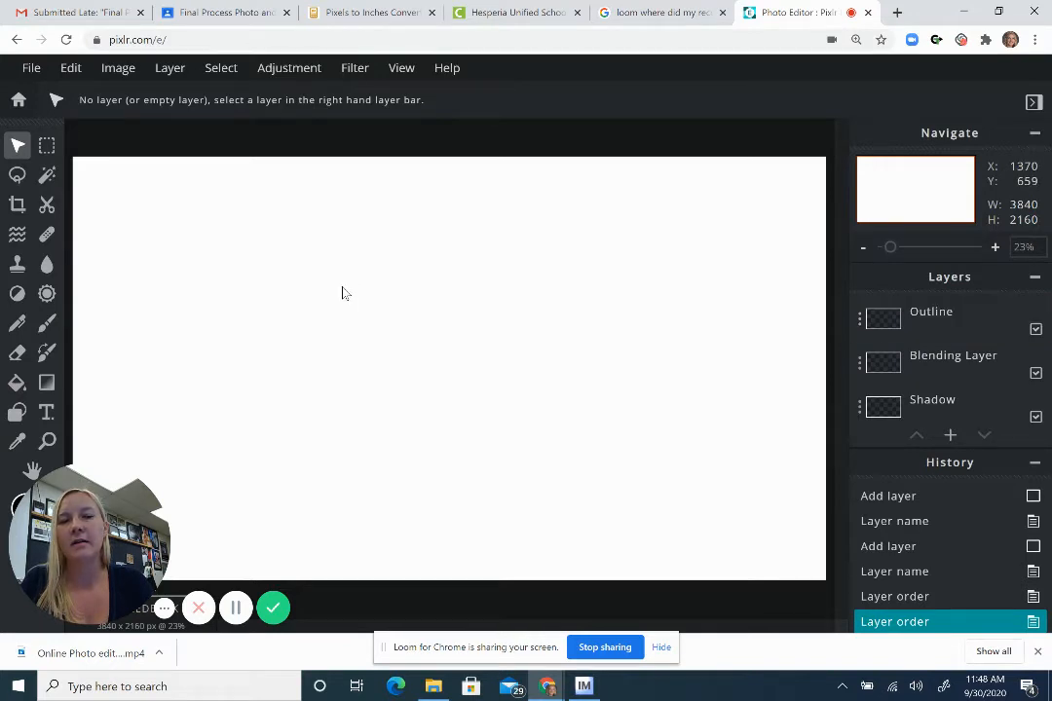
{"action": "left_click", "coordinate": [947, 324]}
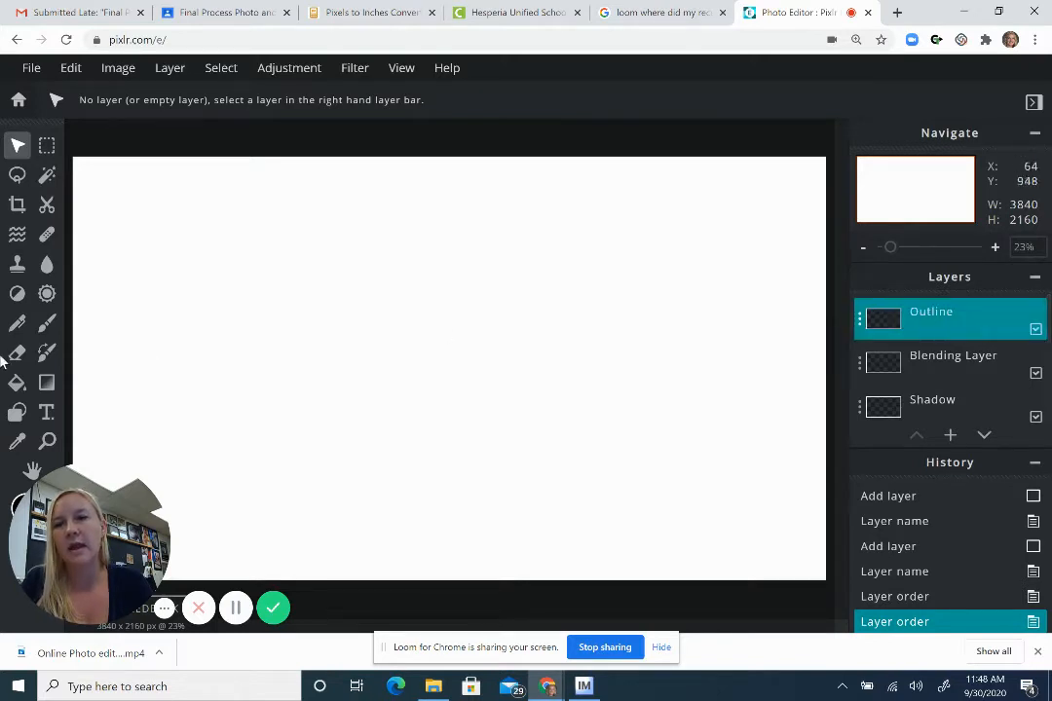
{"action": "left_click", "coordinate": [17, 414]}
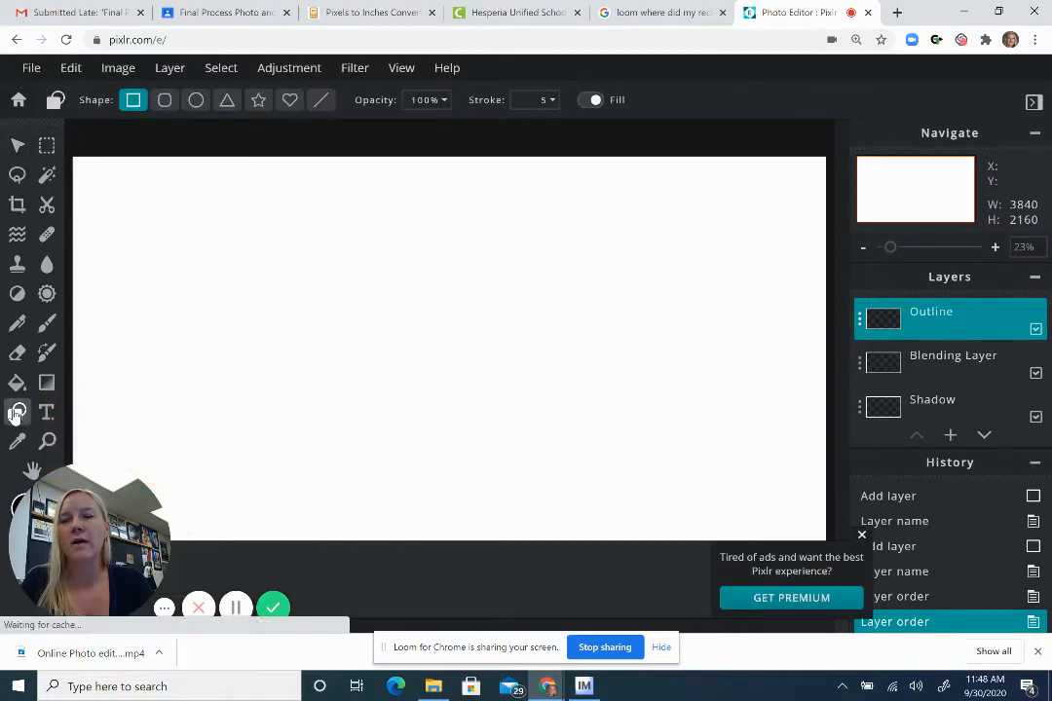
{"action": "left_click", "coordinate": [195, 103]}
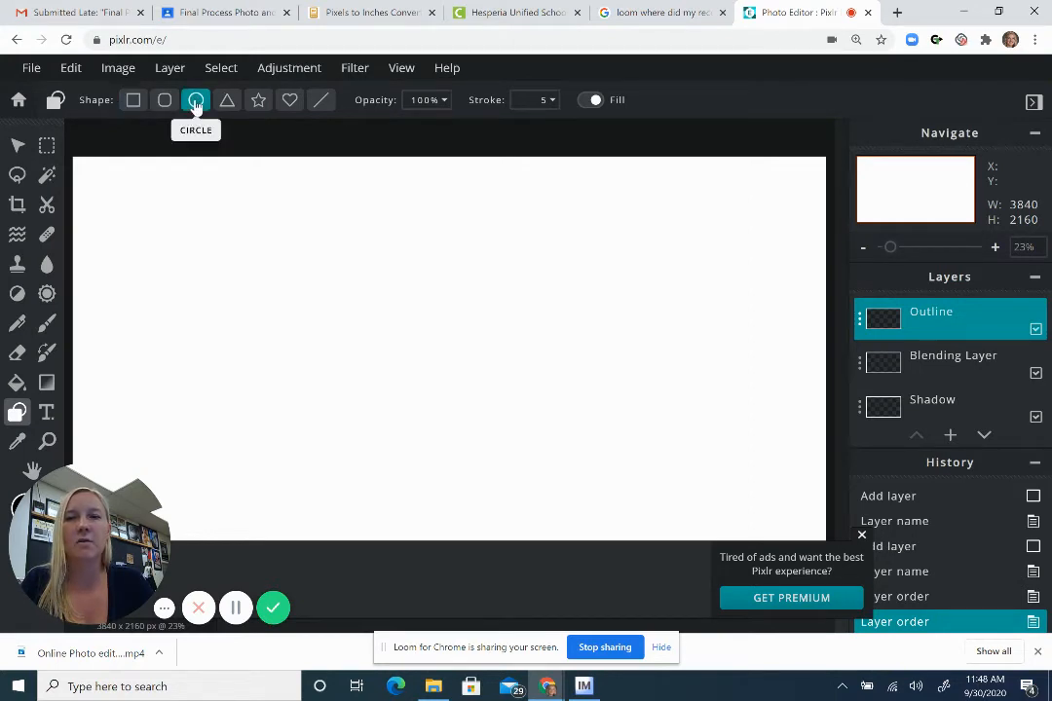
{"action": "left_click", "coordinate": [593, 100]}
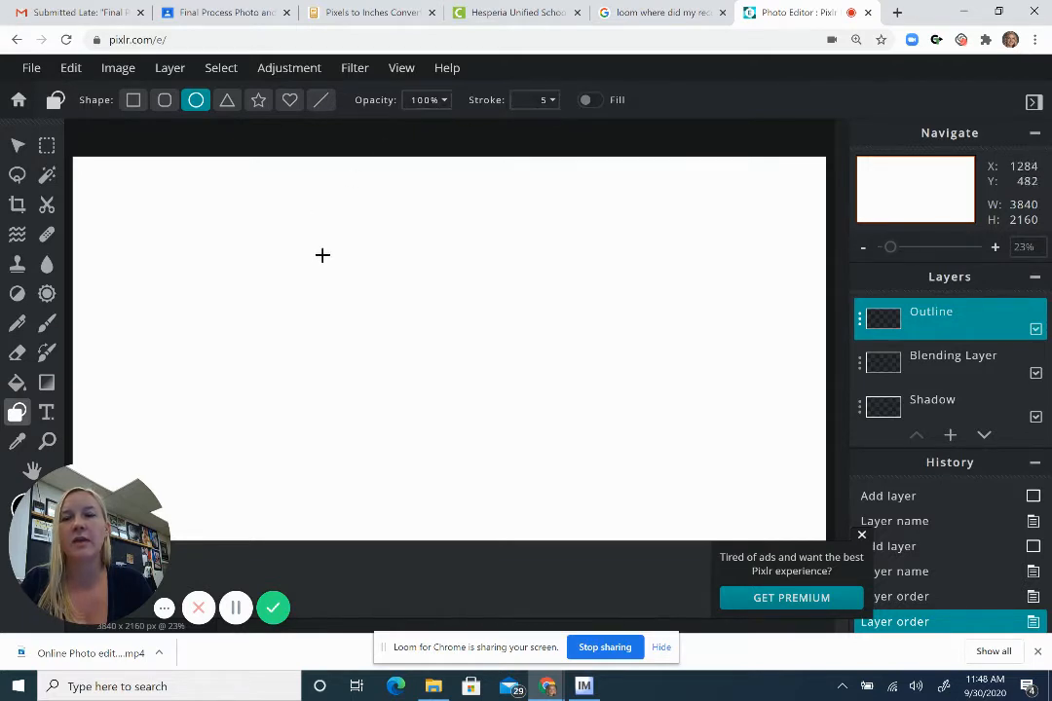
{"action": "left_click_drag", "start_coordinate": [321, 257], "coordinate": [533, 380]}
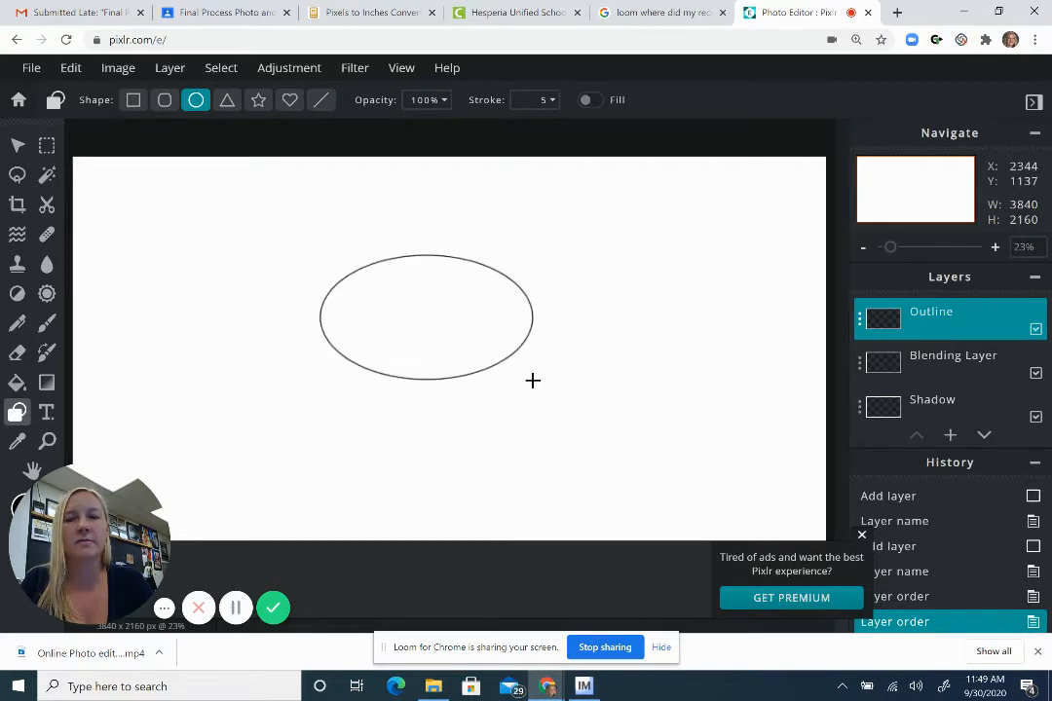
{"action": "left_click_drag", "start_coordinate": [533, 380], "coordinate": [532, 380]}
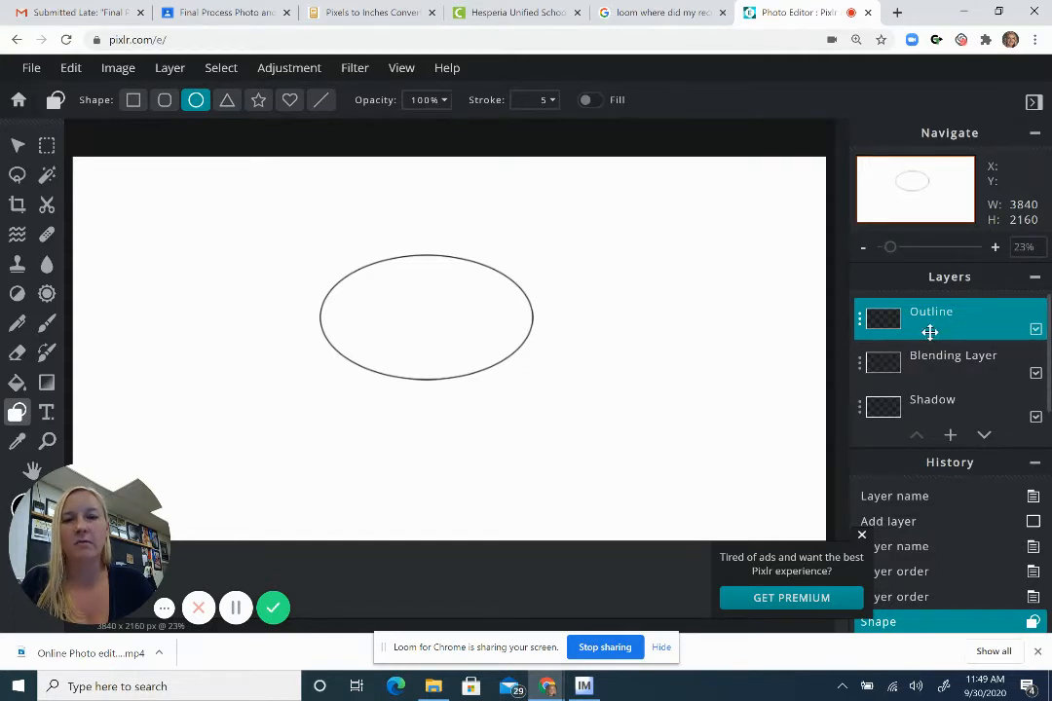
{"action": "key", "text": "ctrl+z"}
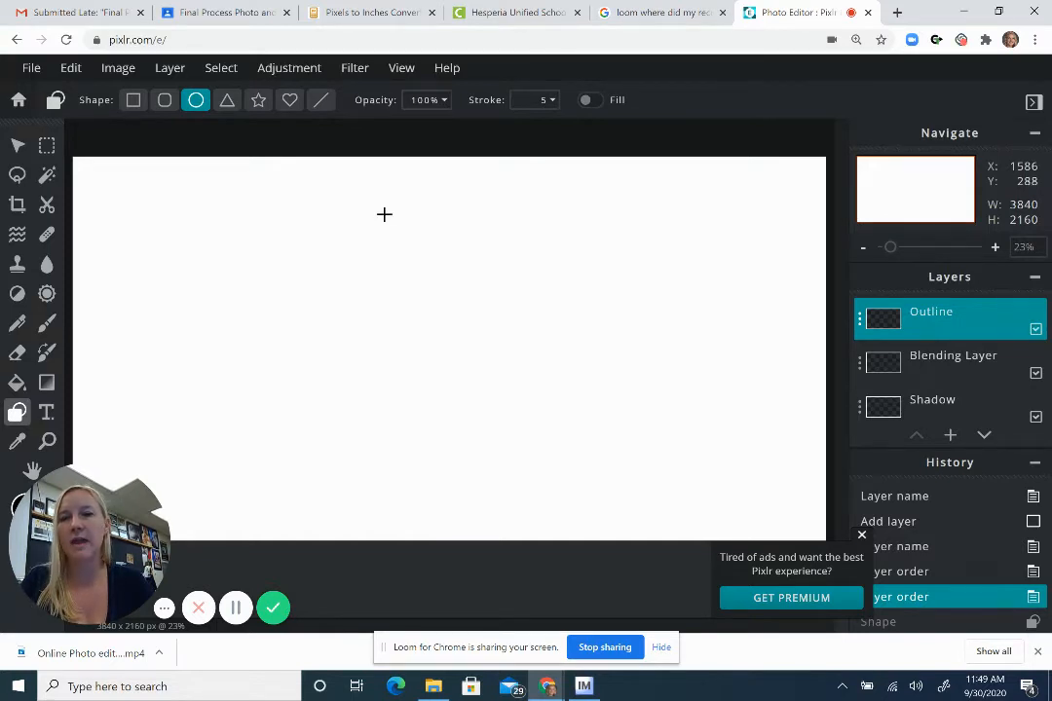
Step: Draw a perfect circle outline about 1260 px across, slightly right of the canvas centre, and select its inside with the Magic wand
{"action": "left_click_drag", "start_coordinate": [384, 215], "coordinate": [651, 443]}
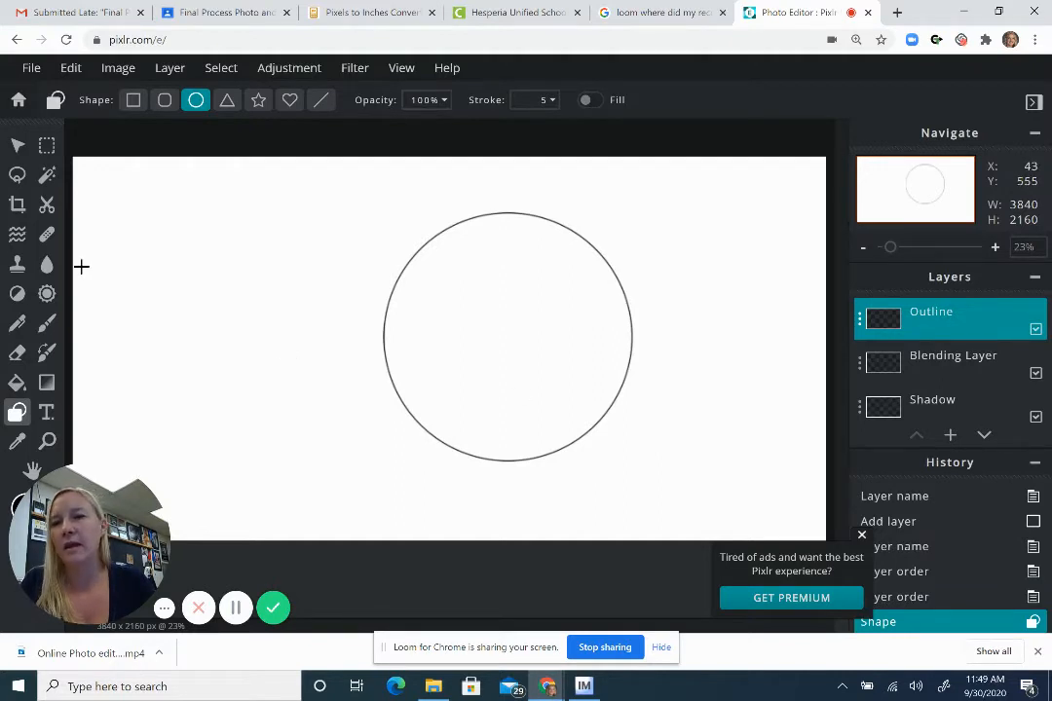
{"action": "left_click", "coordinate": [45, 176]}
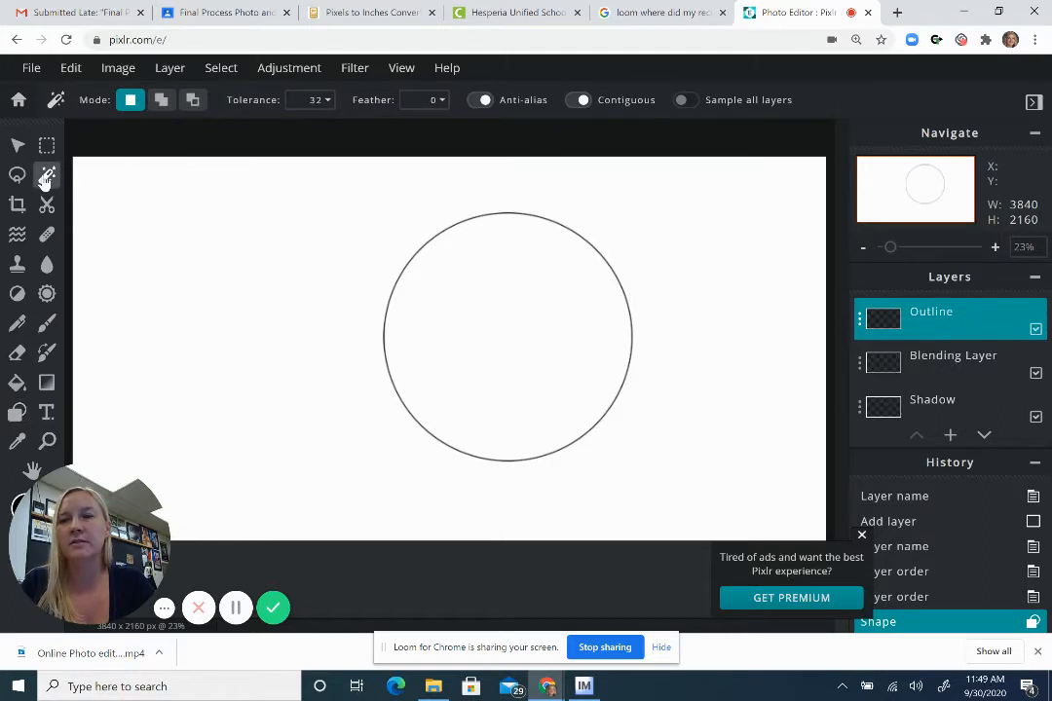
{"action": "left_click", "coordinate": [508, 314]}
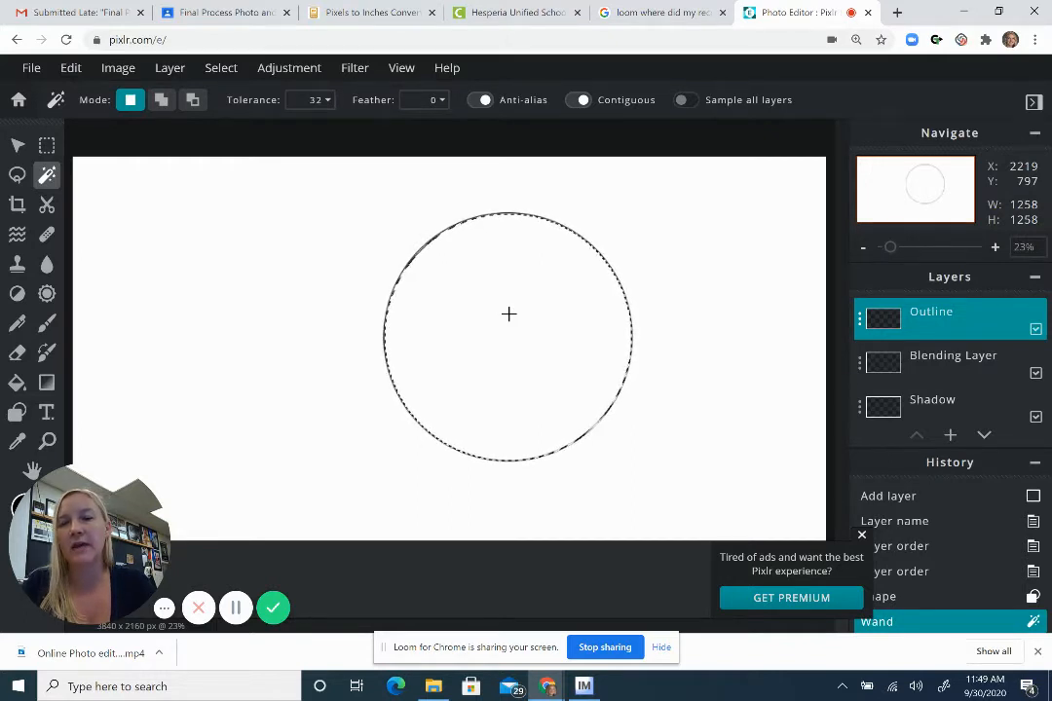
Step: Fill the selected circle on the Blending Layer with dark red (#A42834)
{"action": "left_click", "coordinate": [946, 370]}
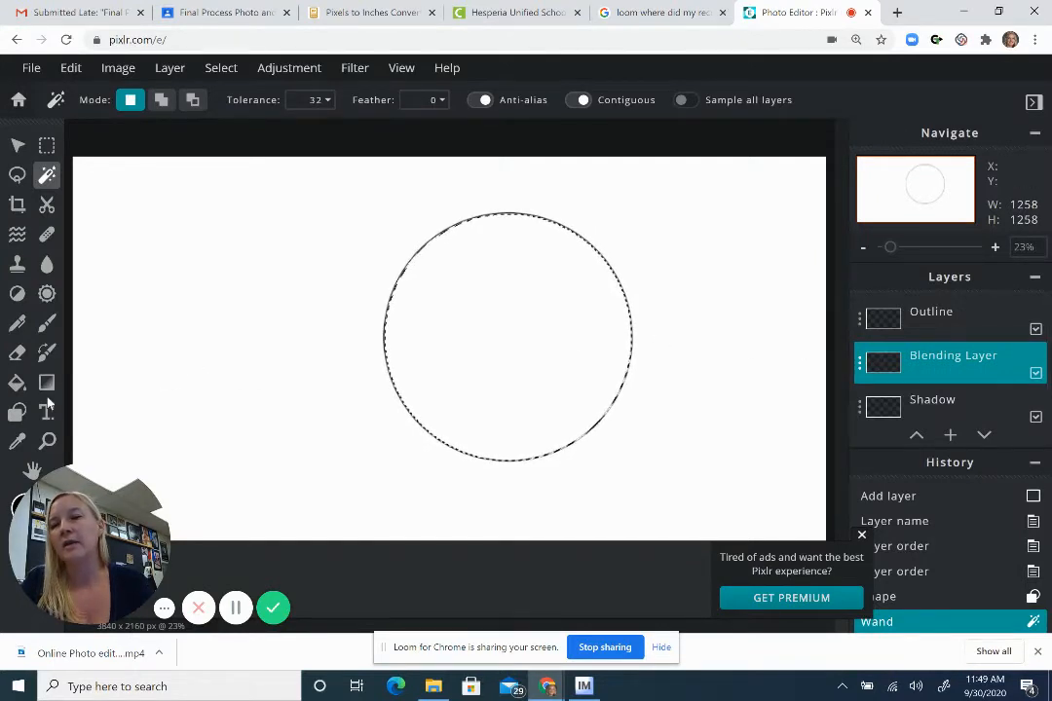
{"action": "left_click_drag", "start_coordinate": [58, 561], "coordinate": [142, 556]}
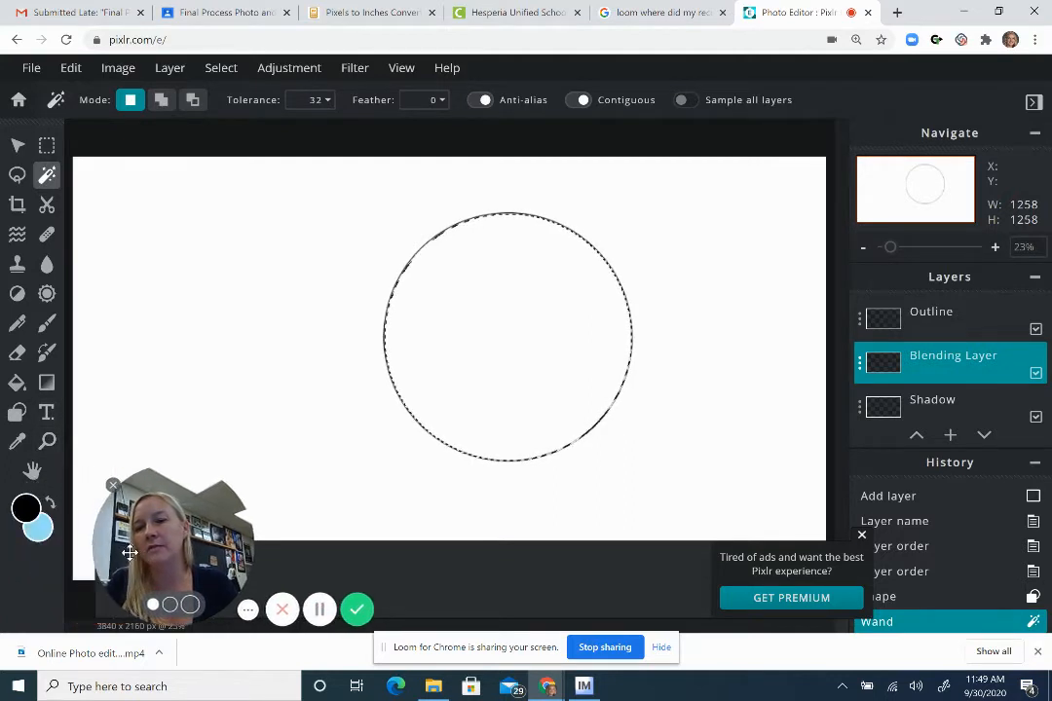
{"action": "left_click", "coordinate": [50, 503]}
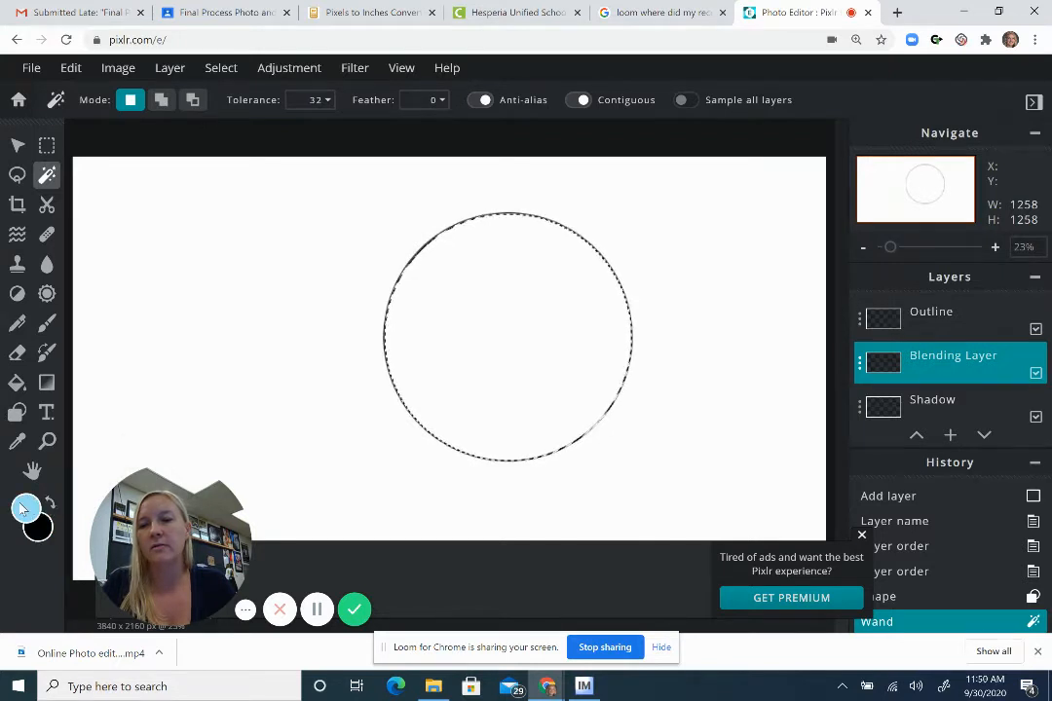
{"action": "left_click", "coordinate": [23, 507]}
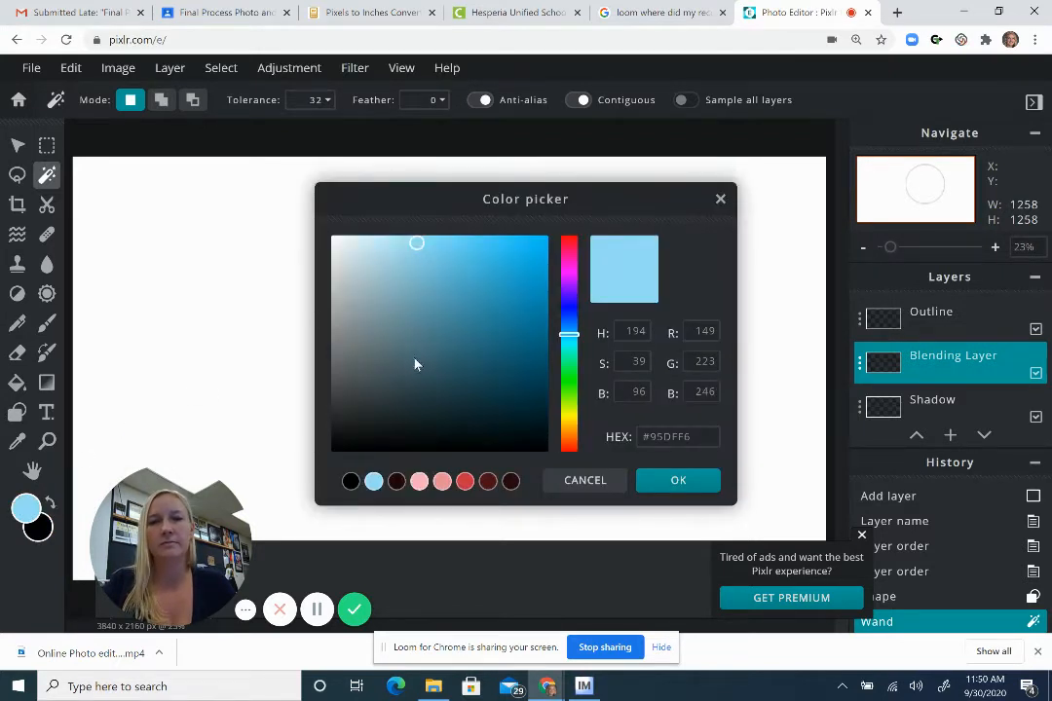
{"action": "left_click", "coordinate": [465, 481]}
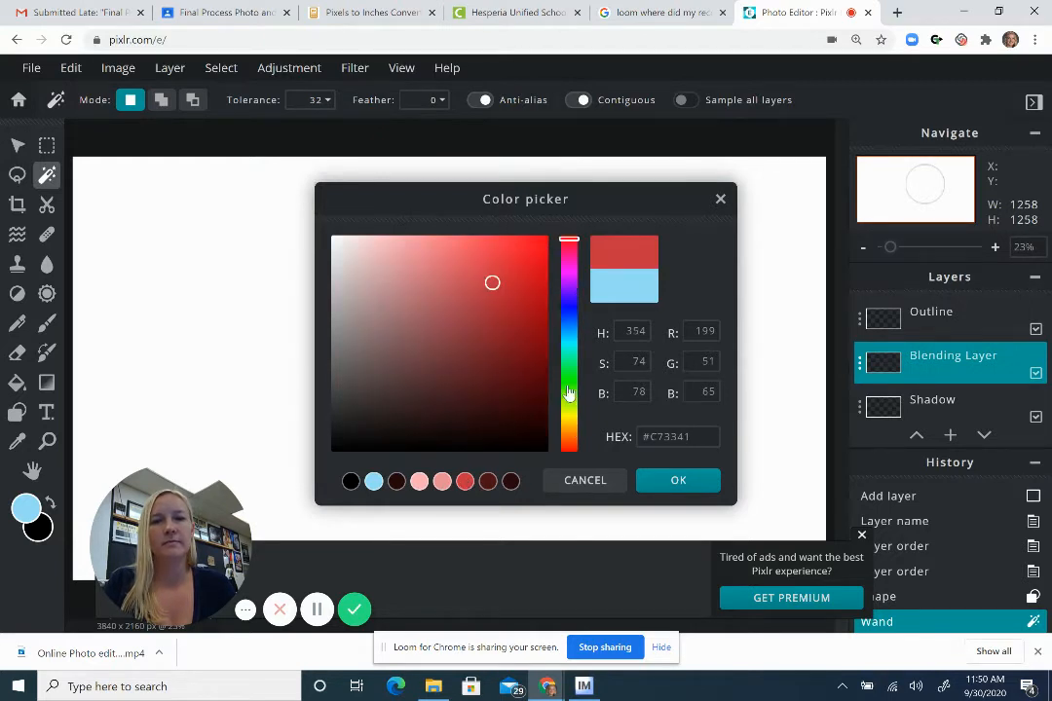
{"action": "left_click", "coordinate": [495, 312]}
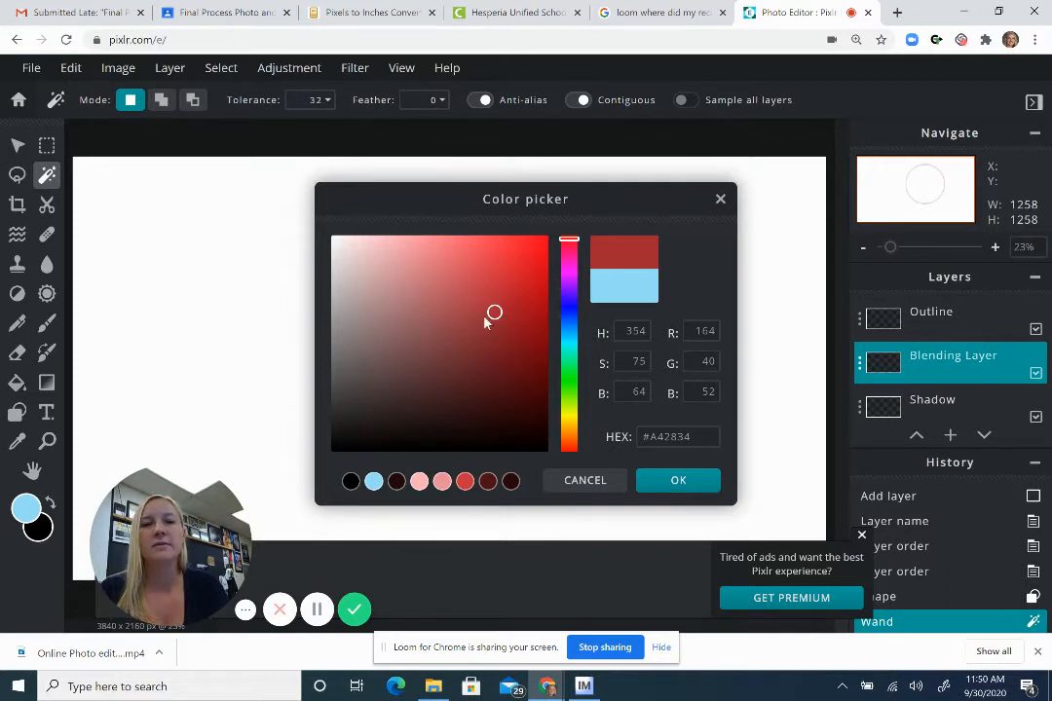
{"action": "left_click", "coordinate": [686, 484]}
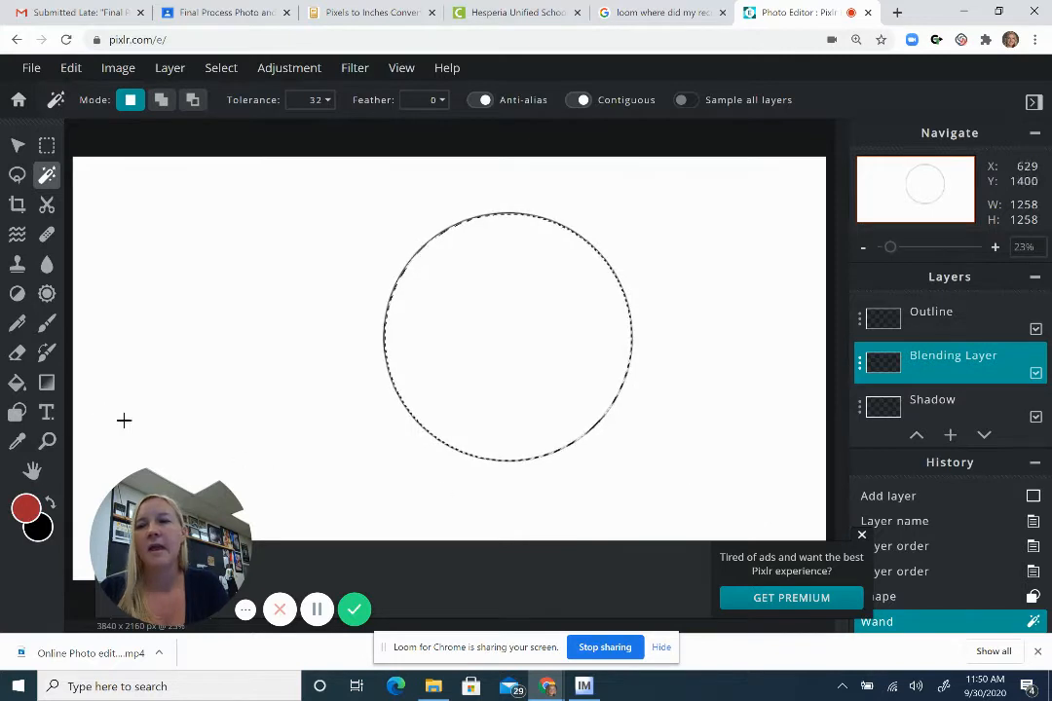
{"action": "left_click", "coordinate": [17, 382]}
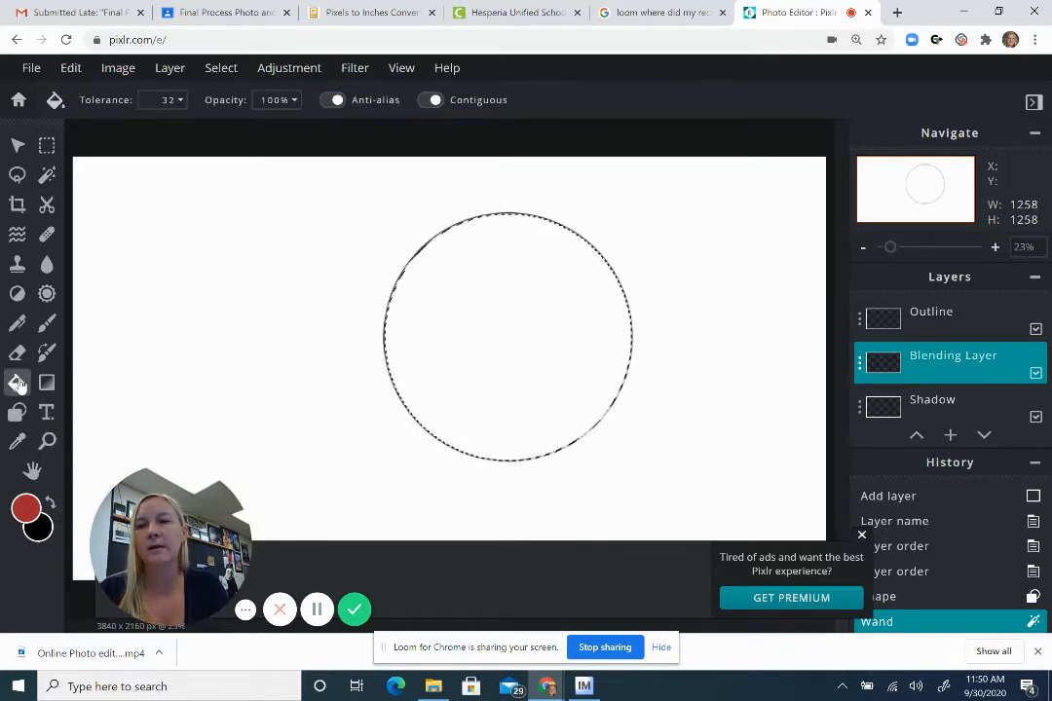
{"action": "left_click", "coordinate": [495, 344]}
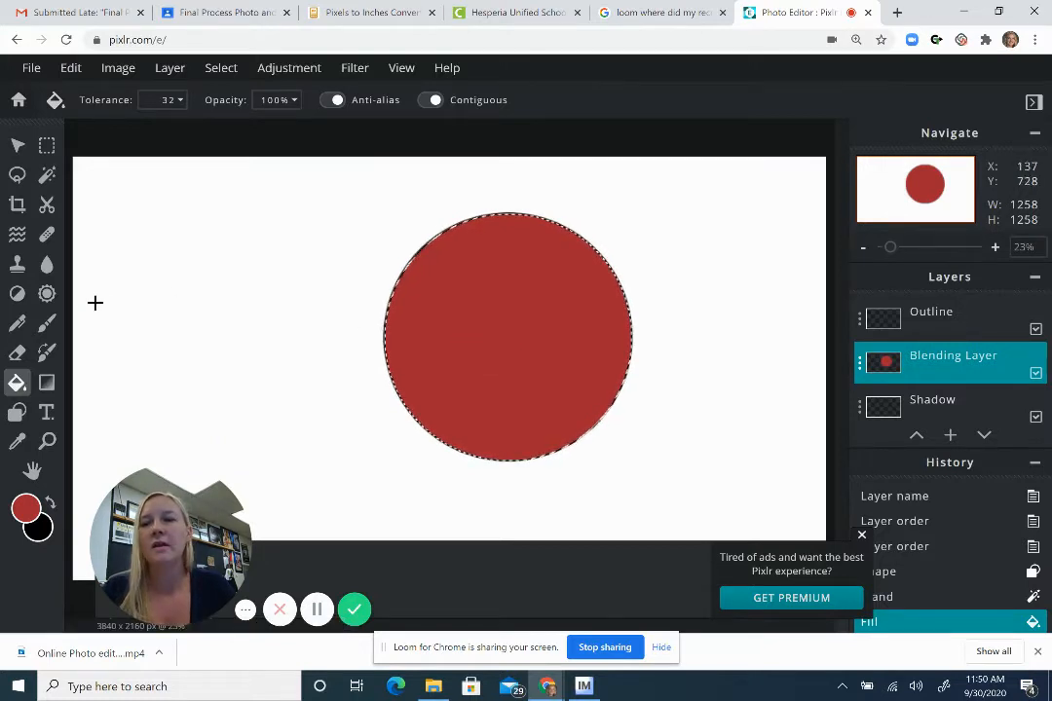
Step: Configure the Brush with a size of 788 px, 100% softness, 5% step and 19% opacity
{"action": "left_click", "coordinate": [44, 329]}
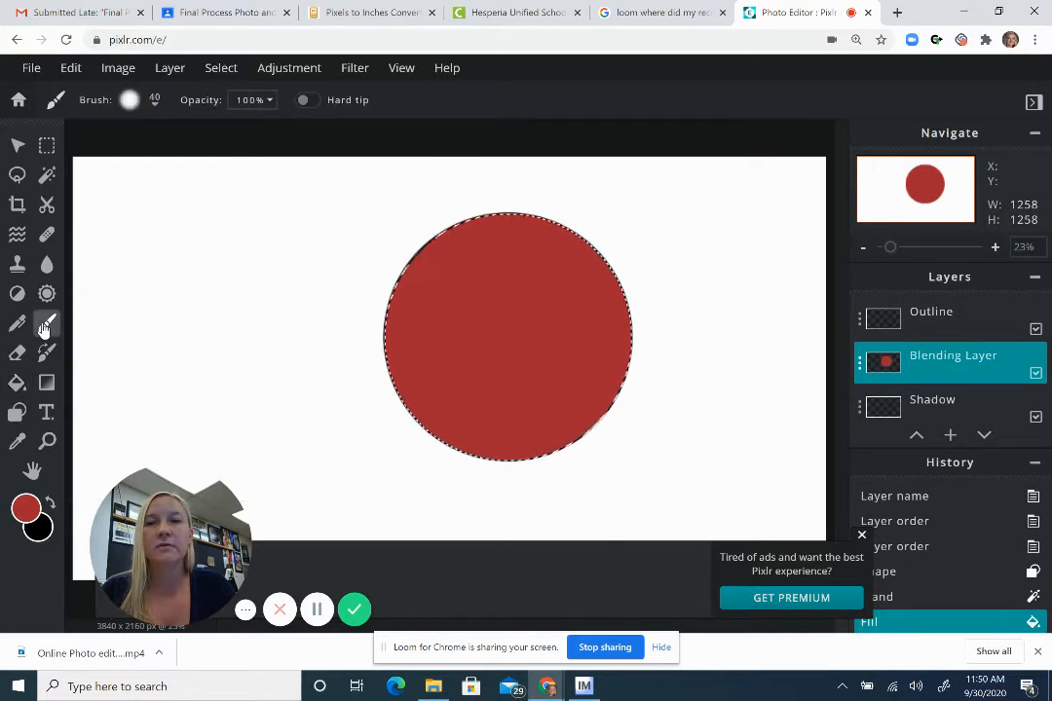
{"action": "left_click", "coordinate": [129, 102]}
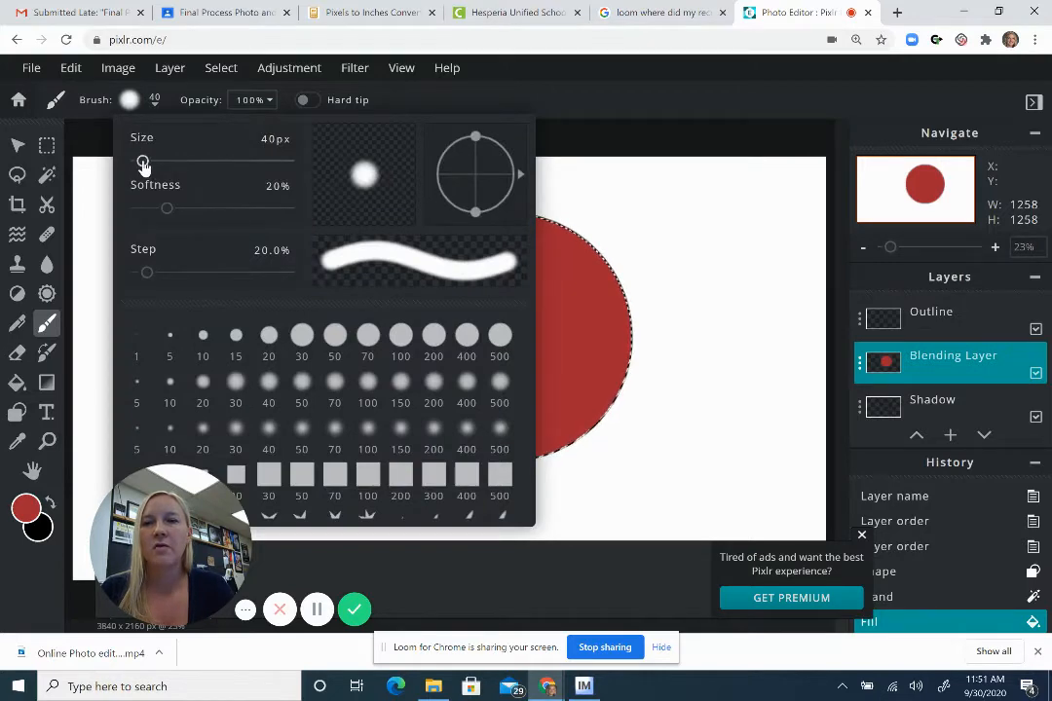
{"action": "left_click_drag", "start_coordinate": [144, 168], "coordinate": [256, 173]}
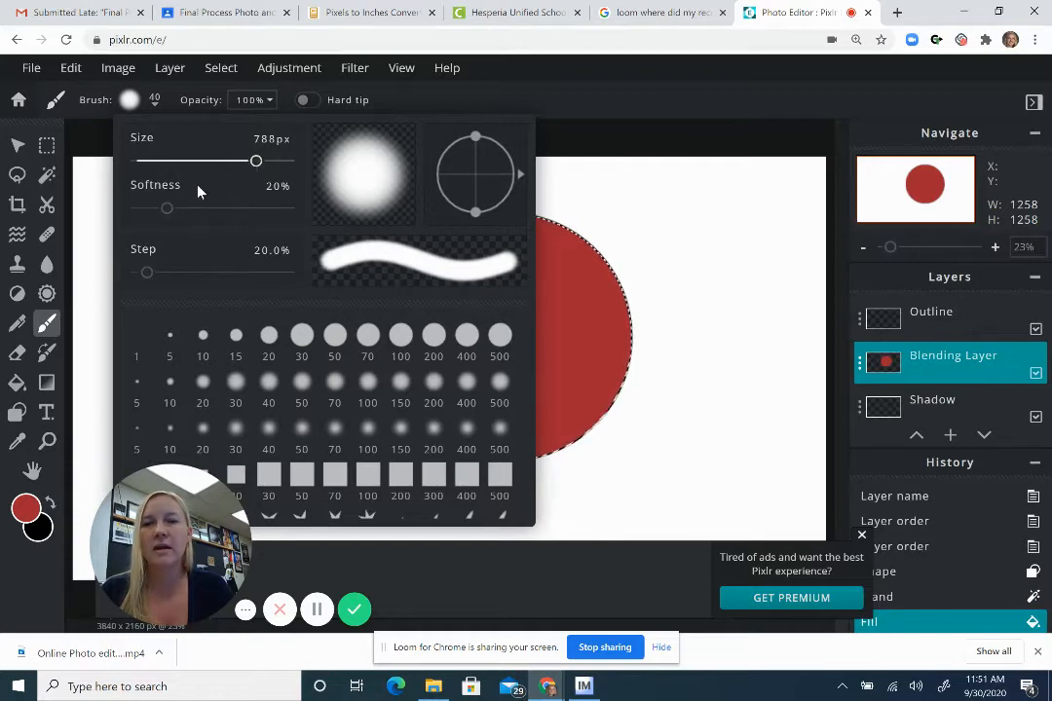
{"action": "left_click_drag", "start_coordinate": [166, 209], "coordinate": [289, 220]}
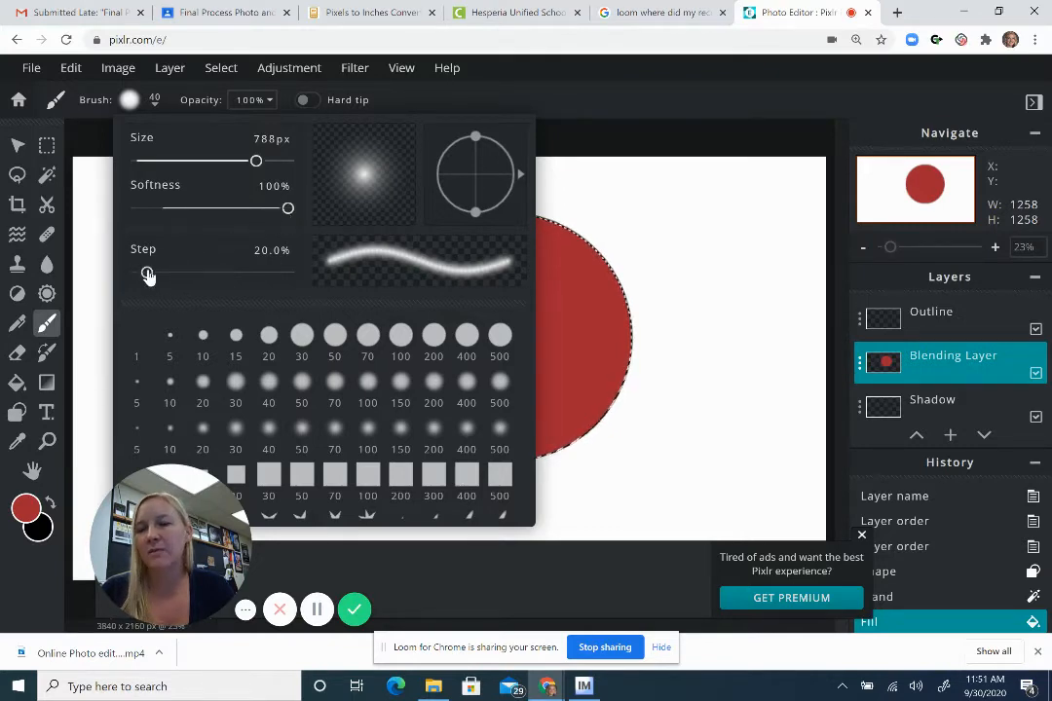
{"action": "left_click_drag", "start_coordinate": [147, 275], "coordinate": [165, 280]}
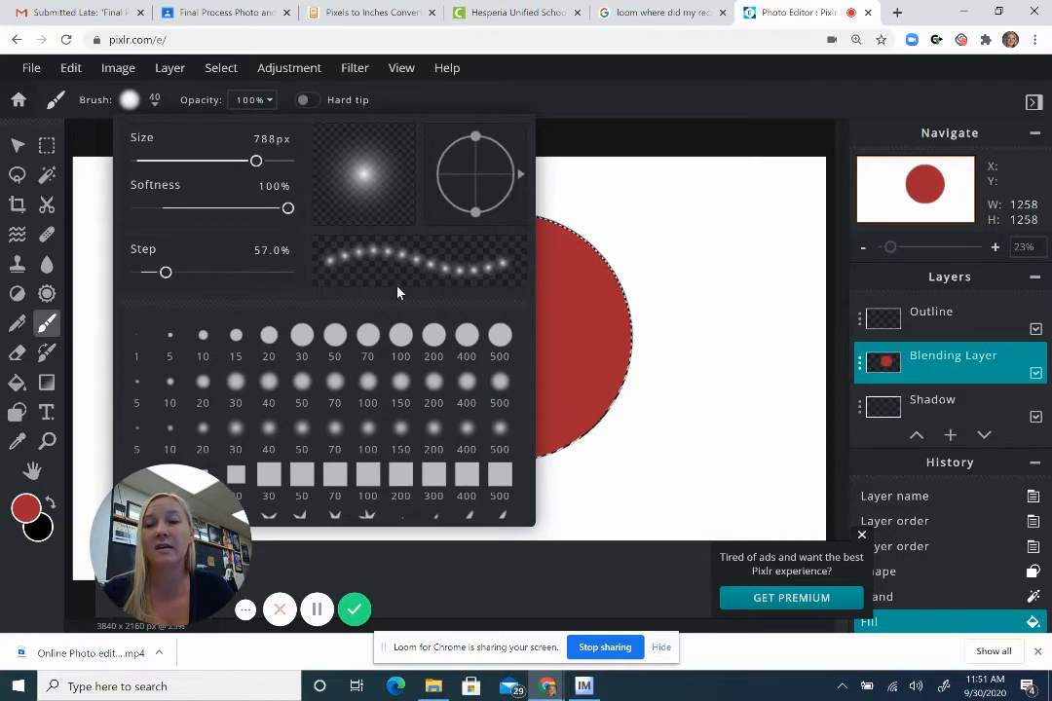
{"action": "left_click_drag", "start_coordinate": [168, 277], "coordinate": [139, 280]}
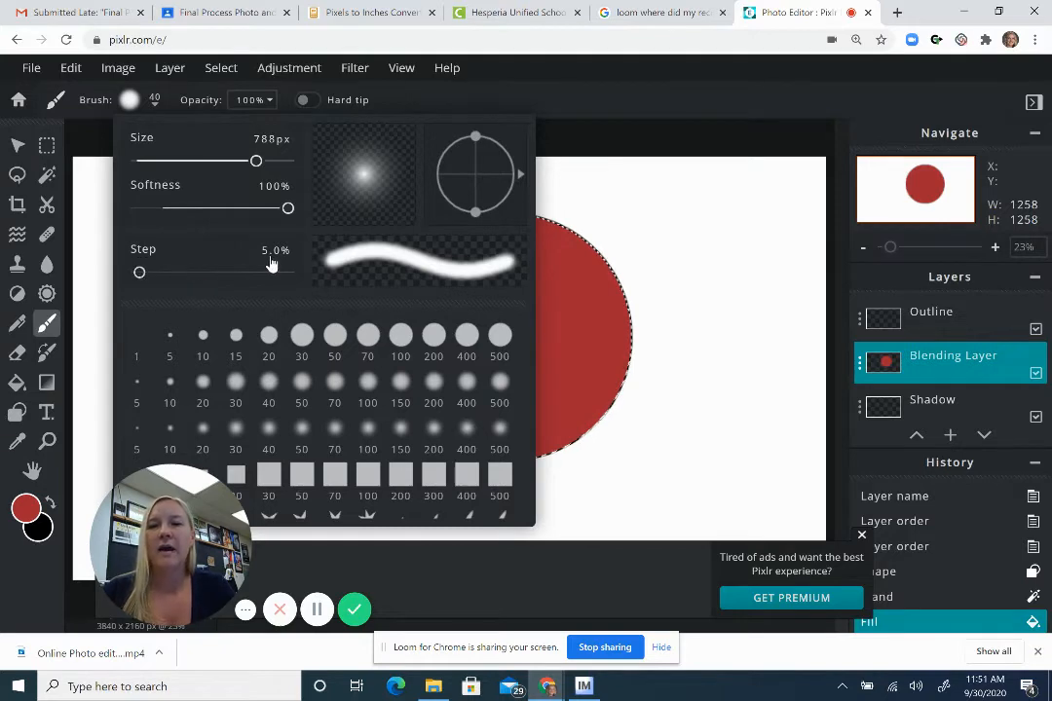
{"action": "left_click", "coordinate": [658, 89]}
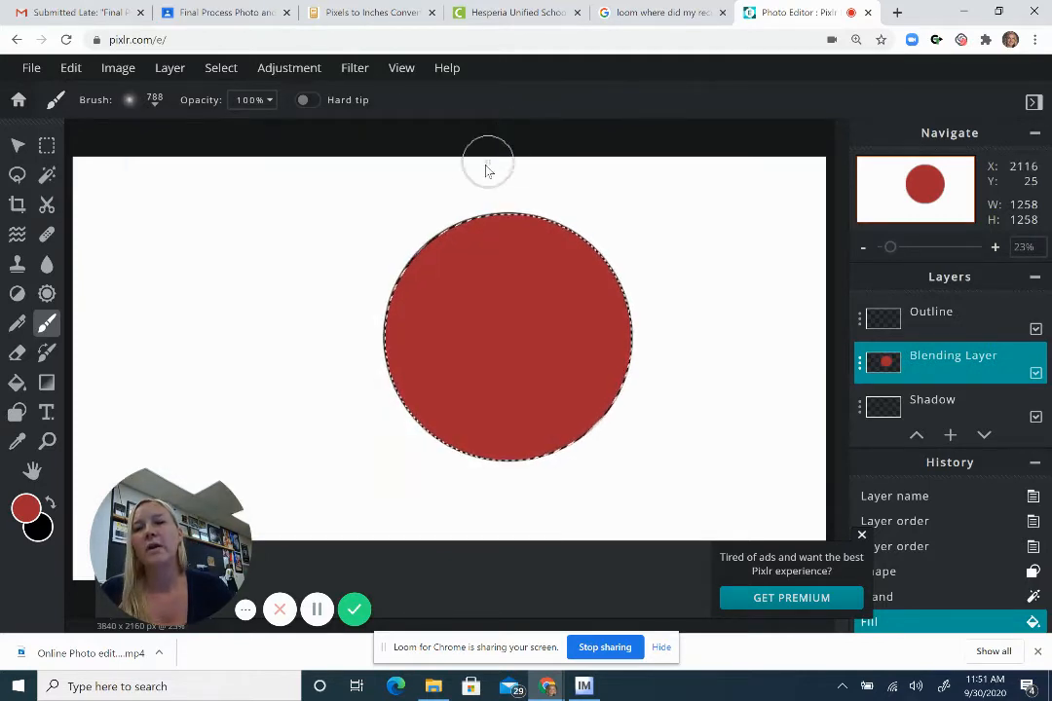
{"action": "left_click", "coordinate": [269, 101]}
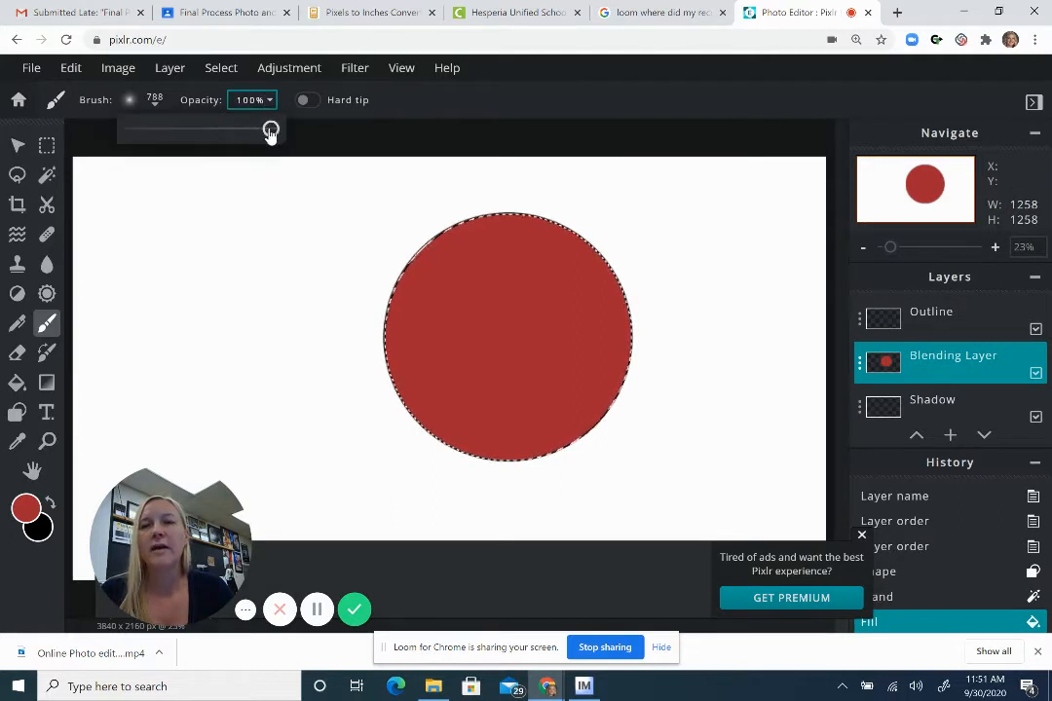
{"action": "left_click_drag", "start_coordinate": [270, 131], "coordinate": [158, 143]}
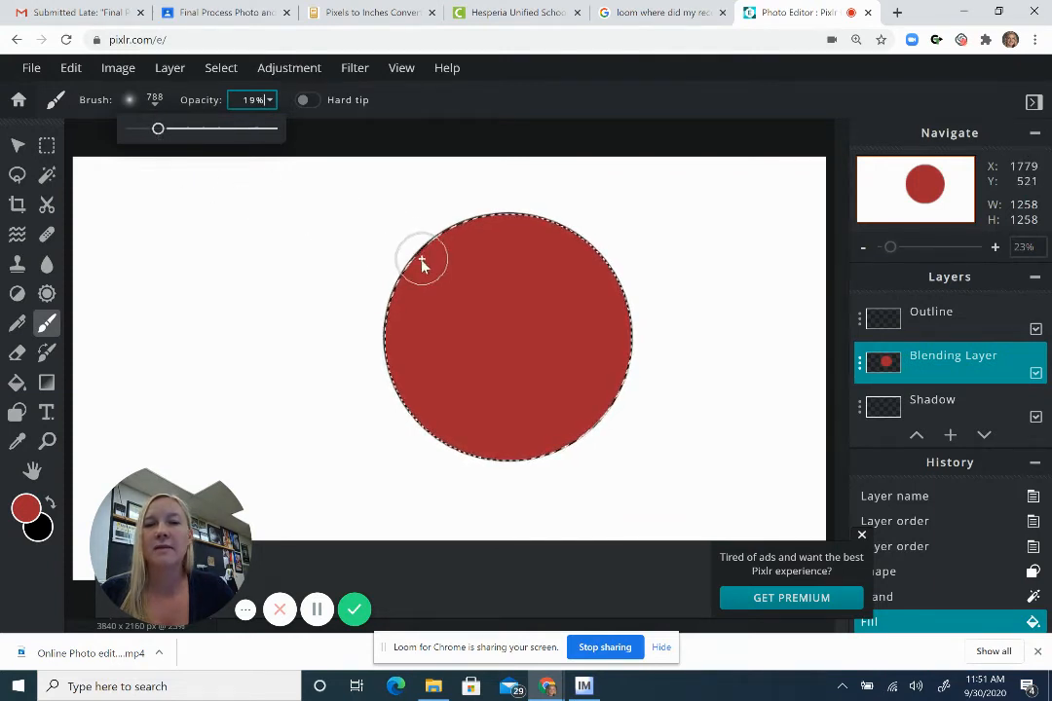
Step: Brush the dark red over the circle's upper-left edge on the Blending Layer
{"action": "left_click_drag", "start_coordinate": [421, 263], "coordinate": [419, 265]}
{"action": "mouse_move", "coordinate": [390, 328]}
{"action": "left_mouse_down"}
{"action": "mouse_move", "coordinate": [397, 378]}
{"action": "mouse_move", "coordinate": [436, 426]}
{"action": "mouse_move", "coordinate": [404, 375]}
{"action": "mouse_move", "coordinate": [390, 259]}
{"action": "mouse_move", "coordinate": [401, 261]}
{"action": "left_mouse_up"}
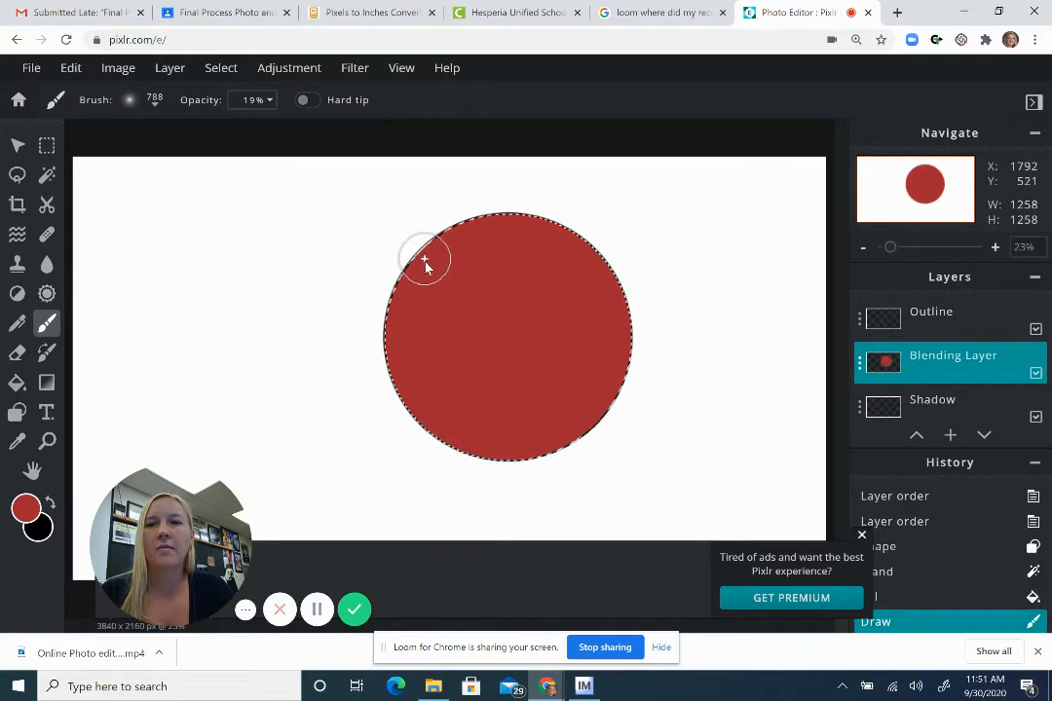
{"action": "left_click", "coordinate": [420, 268]}
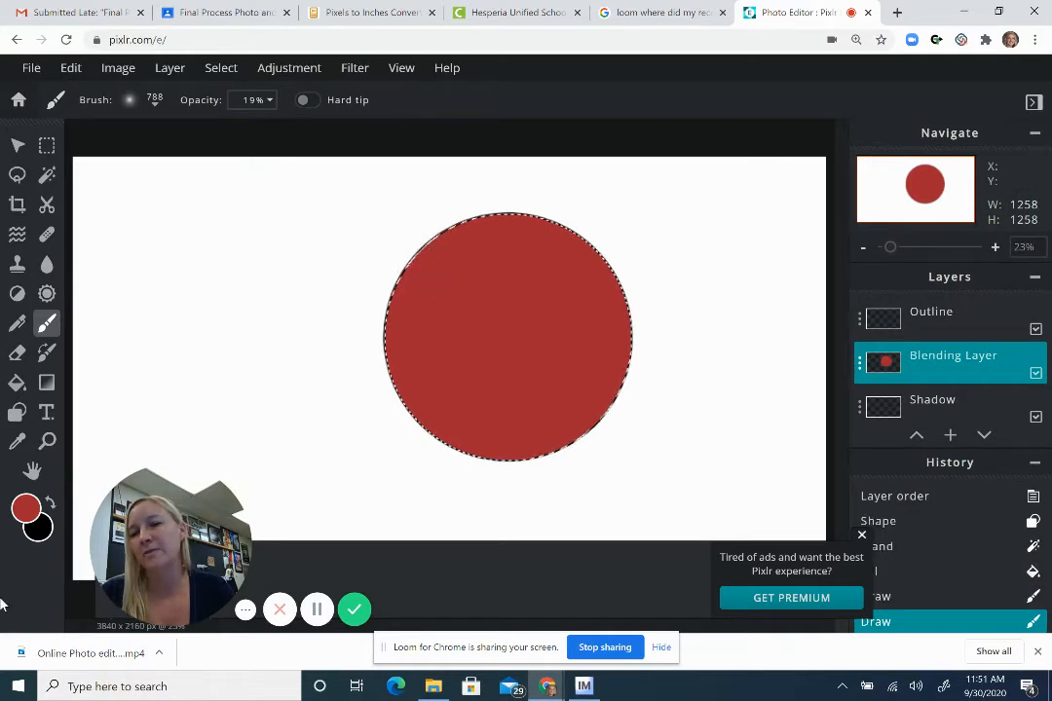
Step: Shade around the circle's edge with very dark red (#2F0D10), building up the darkest tone along the left and lower sides
{"action": "left_click", "coordinate": [27, 508]}
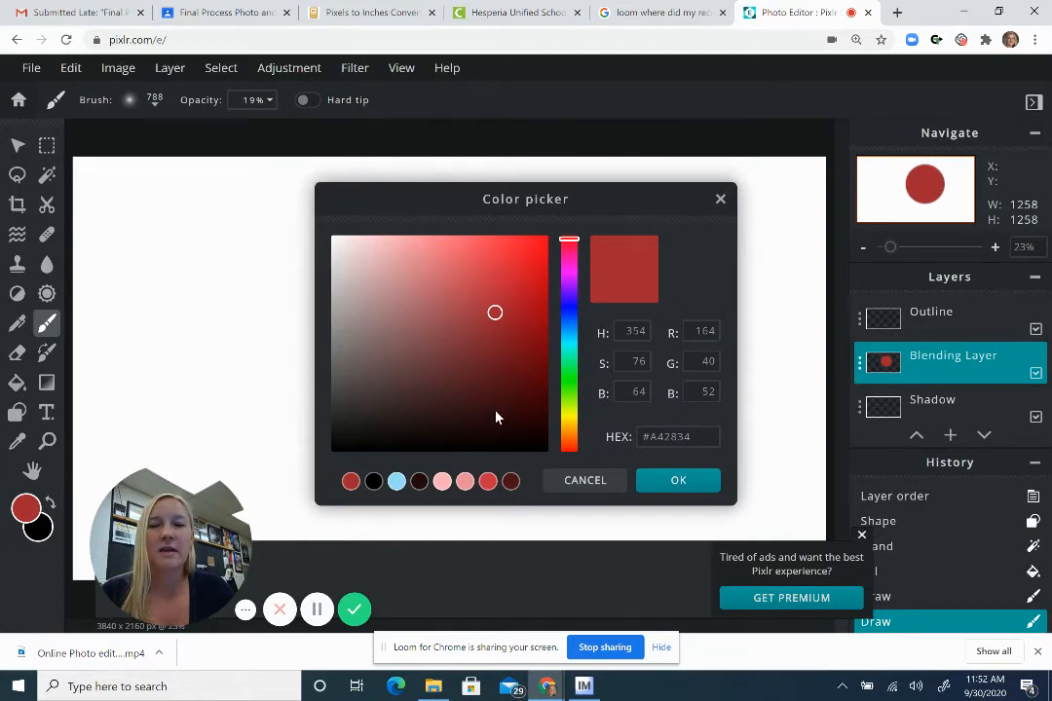
{"action": "left_click", "coordinate": [488, 419]}
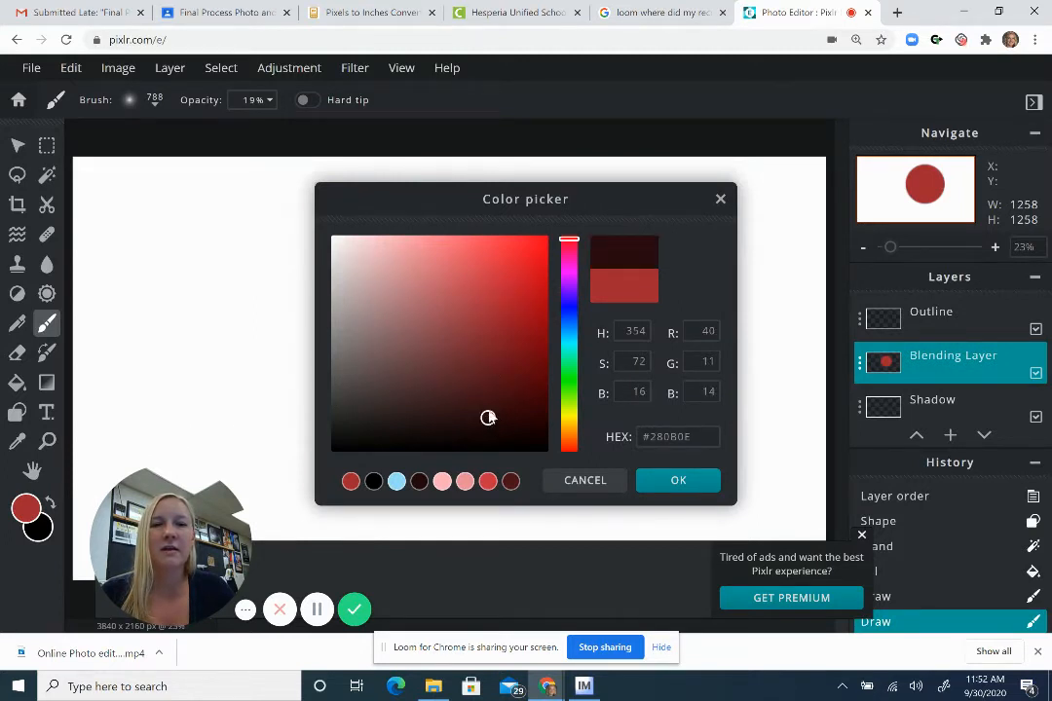
{"action": "left_click_drag", "start_coordinate": [489, 418], "coordinate": [489, 411]}
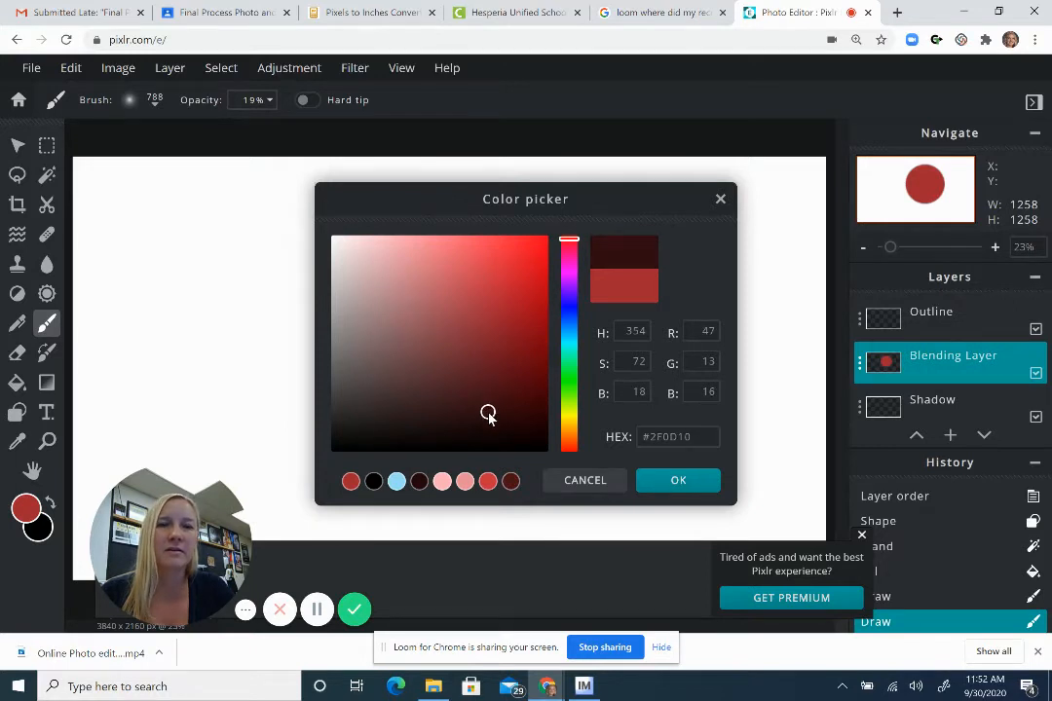
{"action": "left_click", "coordinate": [679, 483]}
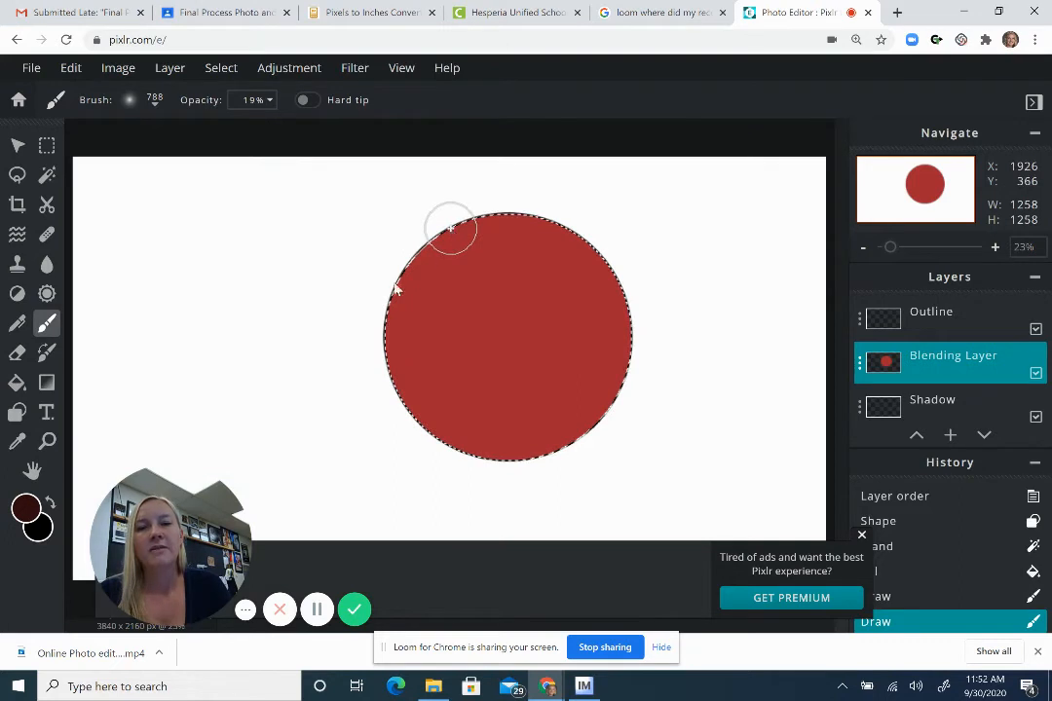
{"action": "mouse_move", "coordinate": [450, 227]}
{"action": "left_mouse_down"}
{"action": "mouse_move", "coordinate": [364, 305]}
{"action": "mouse_move", "coordinate": [345, 345]}
{"action": "mouse_move", "coordinate": [491, 439]}
{"action": "mouse_move", "coordinate": [549, 442]}
{"action": "mouse_move", "coordinate": [434, 429]}
{"action": "left_mouse_up"}
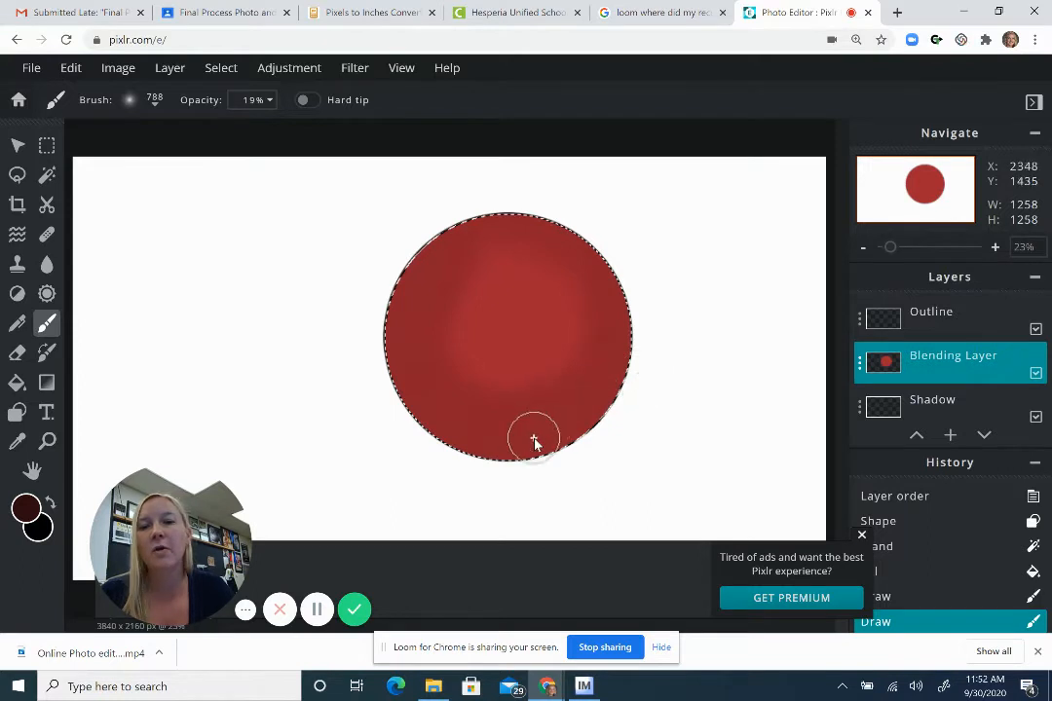
{"action": "left_click_drag", "start_coordinate": [534, 443], "coordinate": [536, 437]}
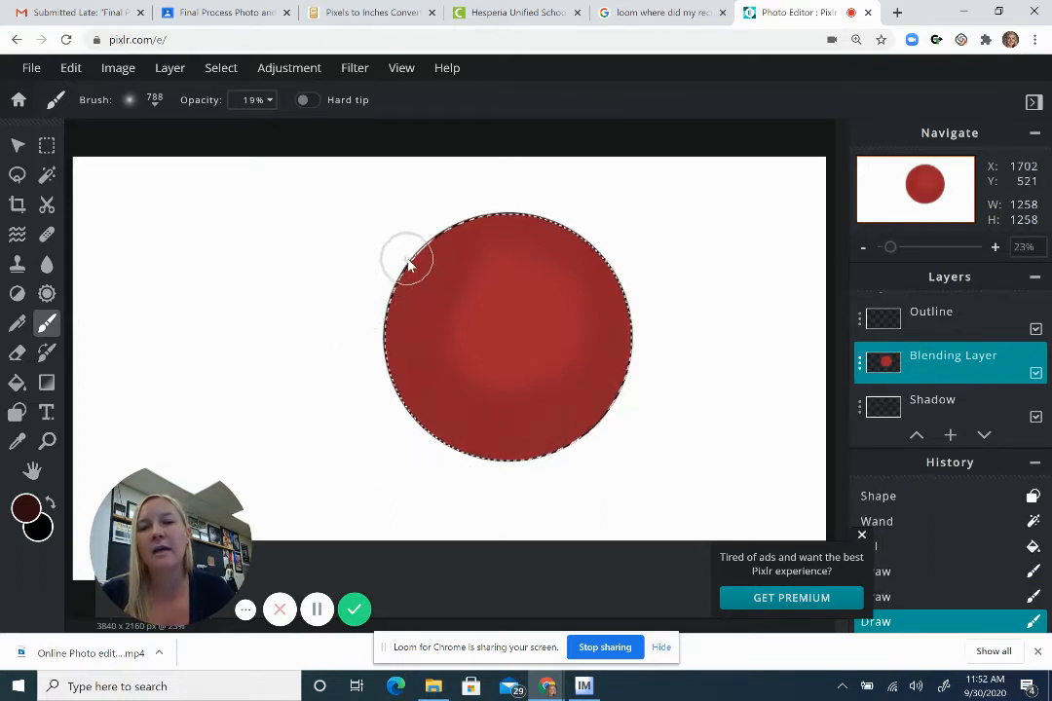
{"action": "mouse_move", "coordinate": [394, 343]}
{"action": "left_mouse_down"}
{"action": "mouse_move", "coordinate": [420, 412]}
{"action": "mouse_move", "coordinate": [468, 447]}
{"action": "mouse_move", "coordinate": [524, 462]}
{"action": "mouse_move", "coordinate": [579, 465]}
{"action": "mouse_move", "coordinate": [595, 453]}
{"action": "mouse_move", "coordinate": [545, 470]}
{"action": "mouse_move", "coordinate": [473, 464]}
{"action": "mouse_move", "coordinate": [401, 397]}
{"action": "mouse_move", "coordinate": [383, 286]}
{"action": "mouse_move", "coordinate": [422, 243]}
{"action": "mouse_move", "coordinate": [482, 213]}
{"action": "mouse_move", "coordinate": [567, 215]}
{"action": "mouse_move", "coordinate": [512, 233]}
{"action": "left_mouse_up"}
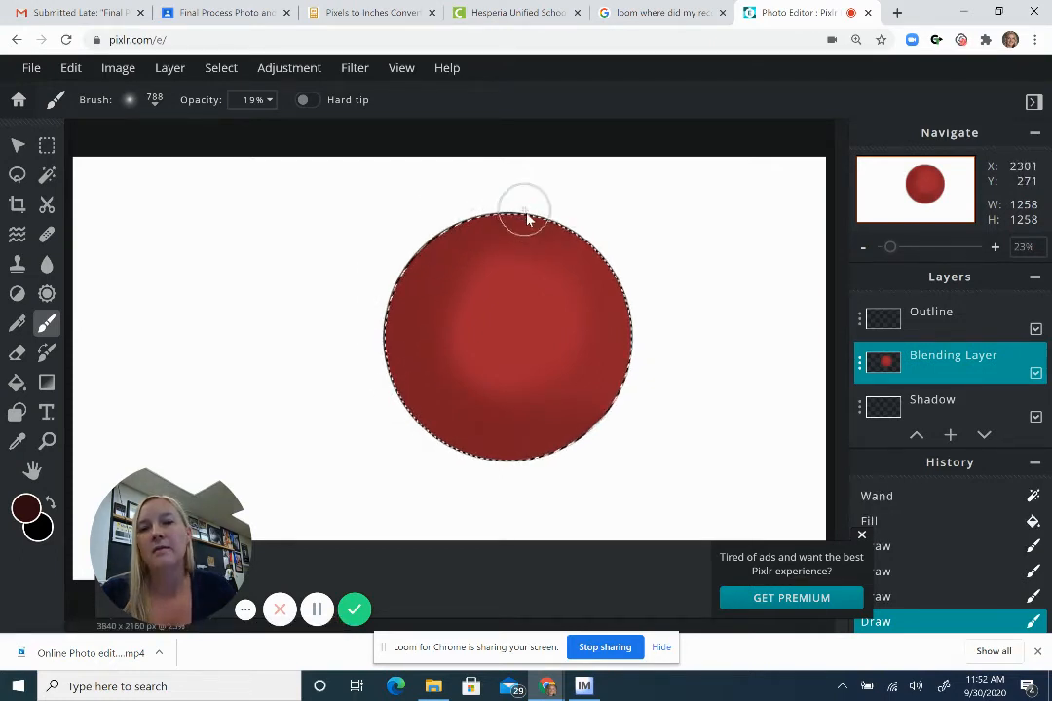
{"action": "mouse_move", "coordinate": [405, 307]}
{"action": "left_mouse_down"}
{"action": "mouse_move", "coordinate": [385, 310]}
{"action": "mouse_move", "coordinate": [390, 372]}
{"action": "mouse_move", "coordinate": [411, 408]}
{"action": "mouse_move", "coordinate": [515, 471]}
{"action": "mouse_move", "coordinate": [593, 455]}
{"action": "mouse_move", "coordinate": [584, 444]}
{"action": "left_mouse_up"}
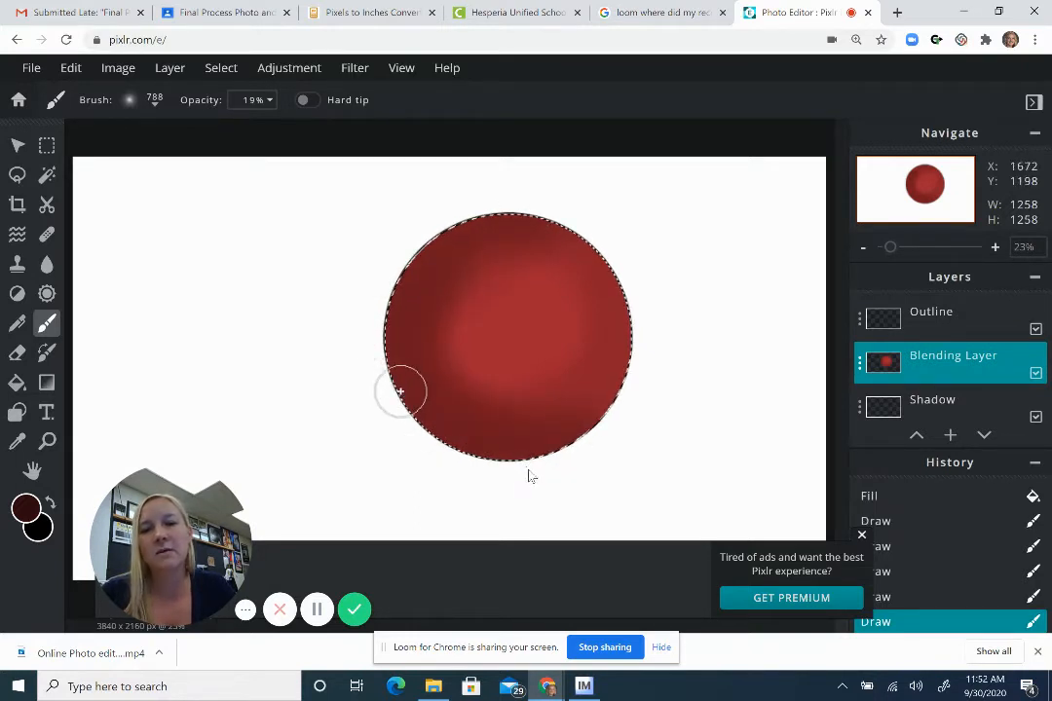
{"action": "left_click_drag", "start_coordinate": [517, 210], "coordinate": [397, 300]}
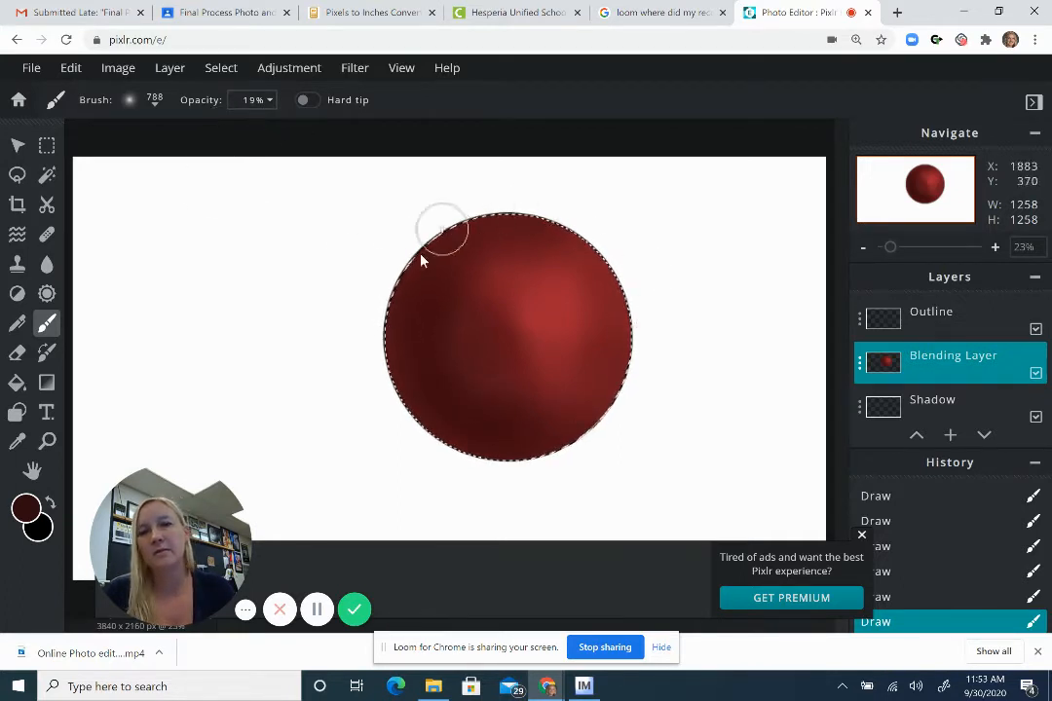
Step: Deepen the shadow along the circle's left and lower-left edge with near-black red (#1A080A)
{"action": "left_click", "coordinate": [25, 507]}
{"action": "left_click", "coordinate": [479, 436]}
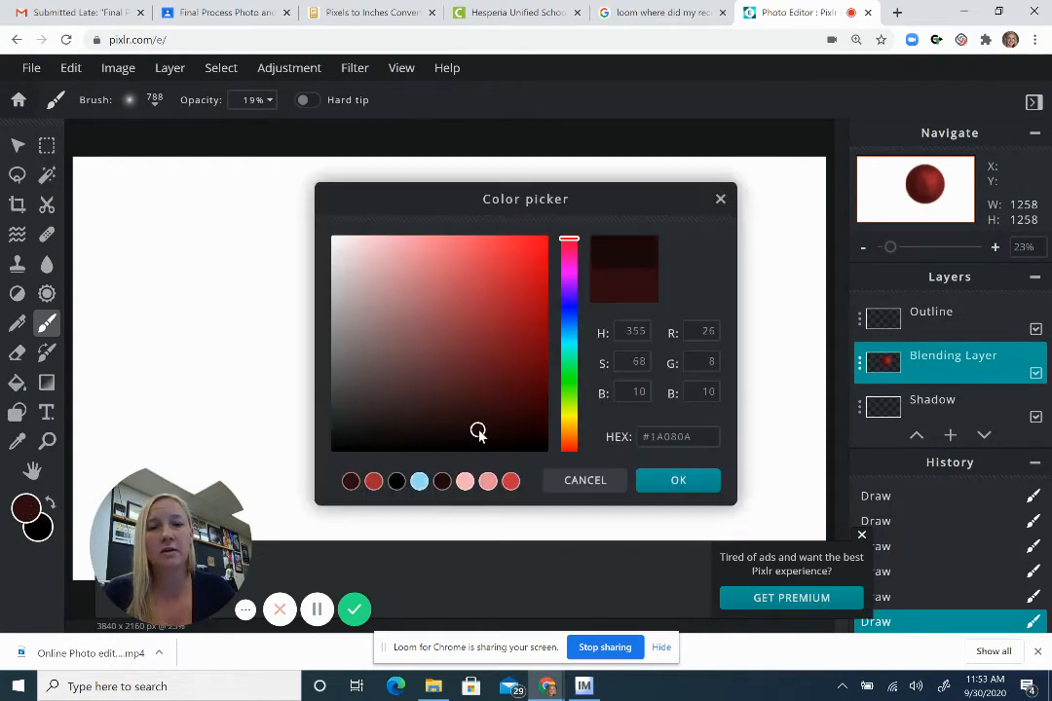
{"action": "left_click", "coordinate": [686, 482]}
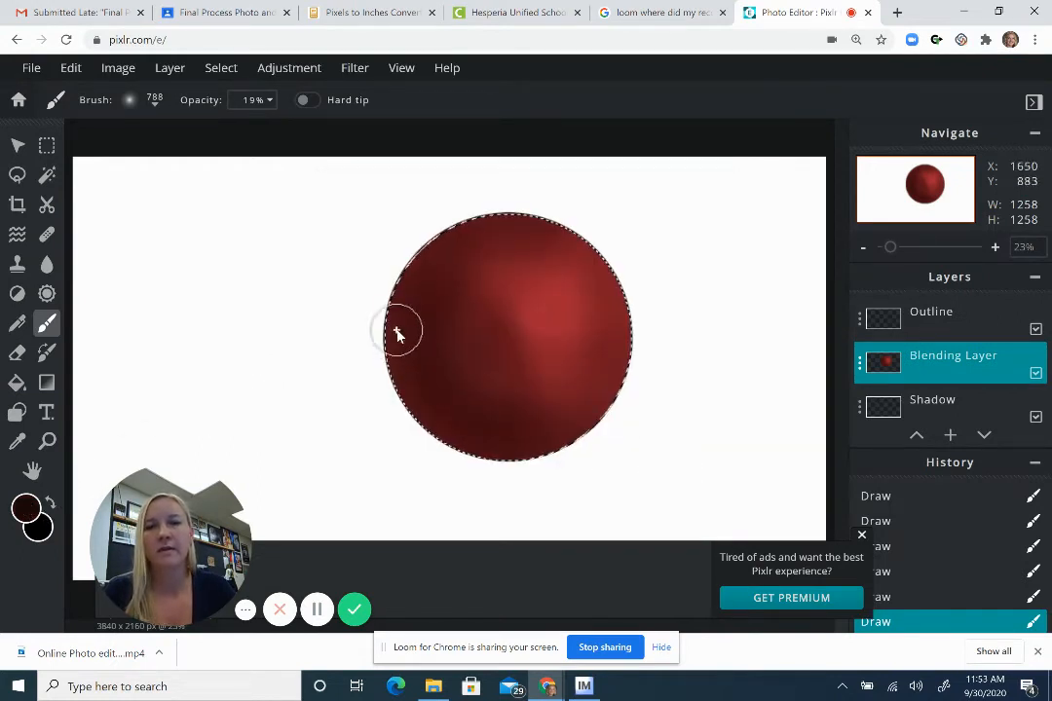
{"action": "mouse_move", "coordinate": [393, 330]}
{"action": "left_mouse_down"}
{"action": "mouse_move", "coordinate": [429, 437]}
{"action": "mouse_move", "coordinate": [476, 479]}
{"action": "mouse_move", "coordinate": [517, 479]}
{"action": "mouse_move", "coordinate": [585, 450]}
{"action": "mouse_move", "coordinate": [490, 464]}
{"action": "mouse_move", "coordinate": [428, 450]}
{"action": "mouse_move", "coordinate": [393, 424]}
{"action": "mouse_move", "coordinate": [385, 309]}
{"action": "mouse_move", "coordinate": [414, 245]}
{"action": "mouse_move", "coordinate": [459, 206]}
{"action": "mouse_move", "coordinate": [506, 185]}
{"action": "mouse_move", "coordinate": [539, 188]}
{"action": "mouse_move", "coordinate": [627, 256]}
{"action": "mouse_move", "coordinate": [650, 353]}
{"action": "mouse_move", "coordinate": [606, 451]}
{"action": "mouse_move", "coordinate": [522, 490]}
{"action": "mouse_move", "coordinate": [438, 466]}
{"action": "mouse_move", "coordinate": [389, 416]}
{"action": "left_mouse_up"}
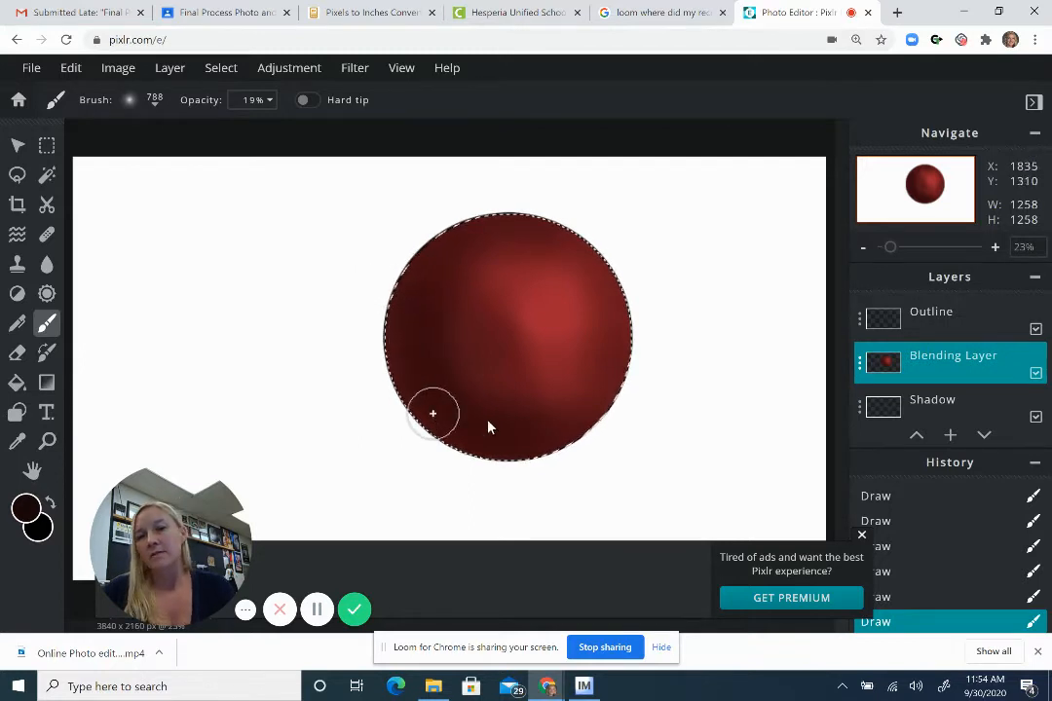
Step: Brush medium red (#AA323F) over the circle's centre and upper-right area to blend the light side into the shadow
{"action": "left_click", "coordinate": [23, 510]}
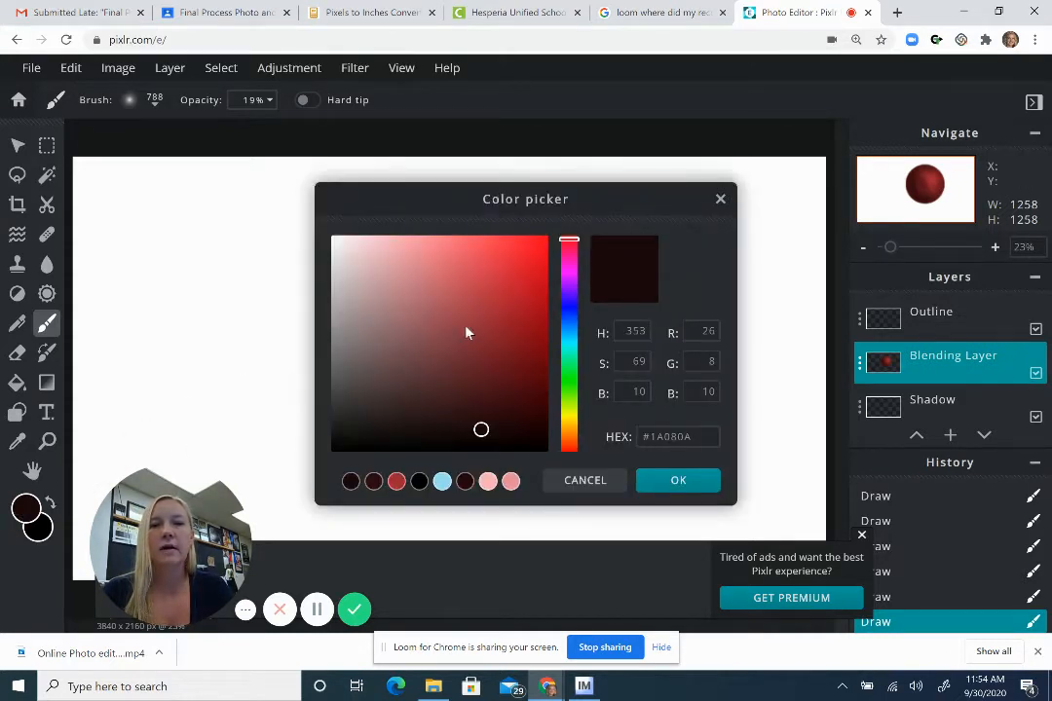
{"action": "left_click", "coordinate": [484, 309]}
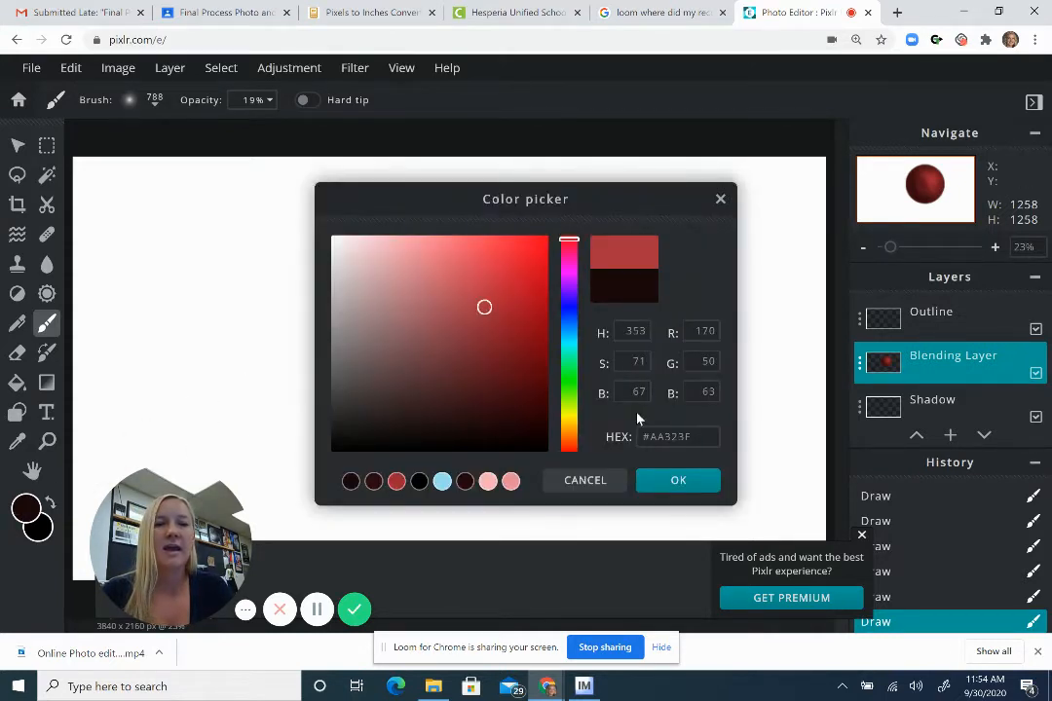
{"action": "left_click", "coordinate": [672, 479]}
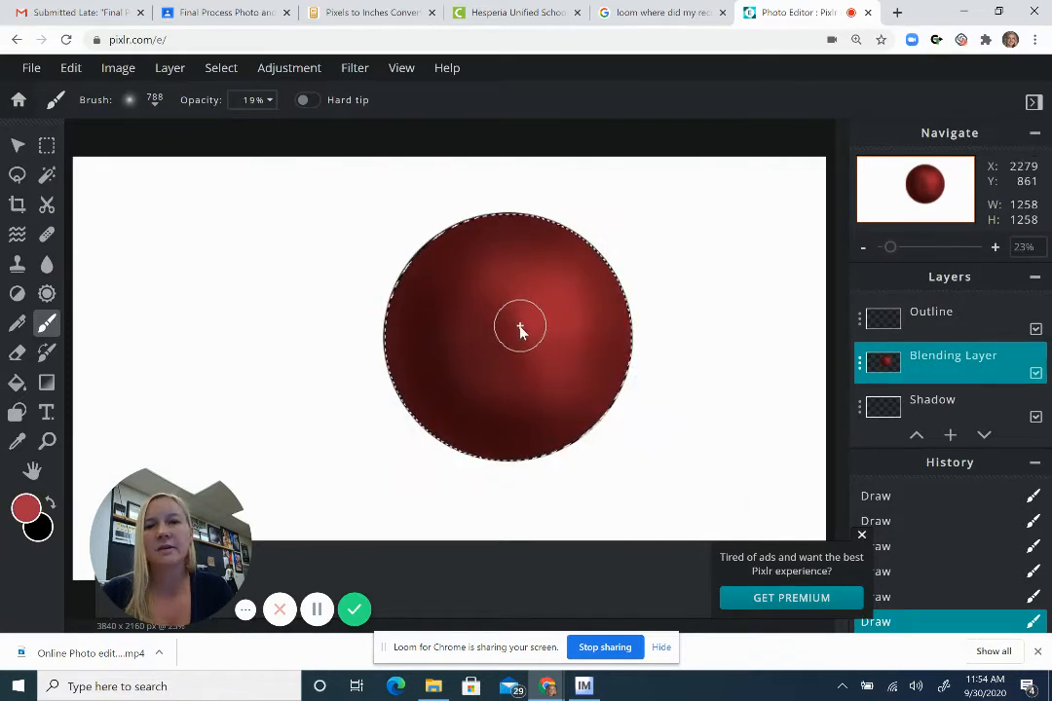
{"action": "mouse_move", "coordinate": [505, 294]}
{"action": "left_mouse_down"}
{"action": "mouse_move", "coordinate": [540, 278]}
{"action": "mouse_move", "coordinate": [576, 319]}
{"action": "mouse_move", "coordinate": [530, 312]}
{"action": "mouse_move", "coordinate": [521, 330]}
{"action": "mouse_move", "coordinate": [530, 376]}
{"action": "mouse_move", "coordinate": [576, 368]}
{"action": "mouse_move", "coordinate": [588, 392]}
{"action": "mouse_move", "coordinate": [575, 365]}
{"action": "mouse_move", "coordinate": [596, 389]}
{"action": "mouse_move", "coordinate": [600, 360]}
{"action": "mouse_move", "coordinate": [585, 329]}
{"action": "mouse_move", "coordinate": [543, 310]}
{"action": "mouse_move", "coordinate": [513, 346]}
{"action": "mouse_move", "coordinate": [559, 350]}
{"action": "mouse_move", "coordinate": [560, 304]}
{"action": "mouse_move", "coordinate": [529, 321]}
{"action": "left_mouse_up"}
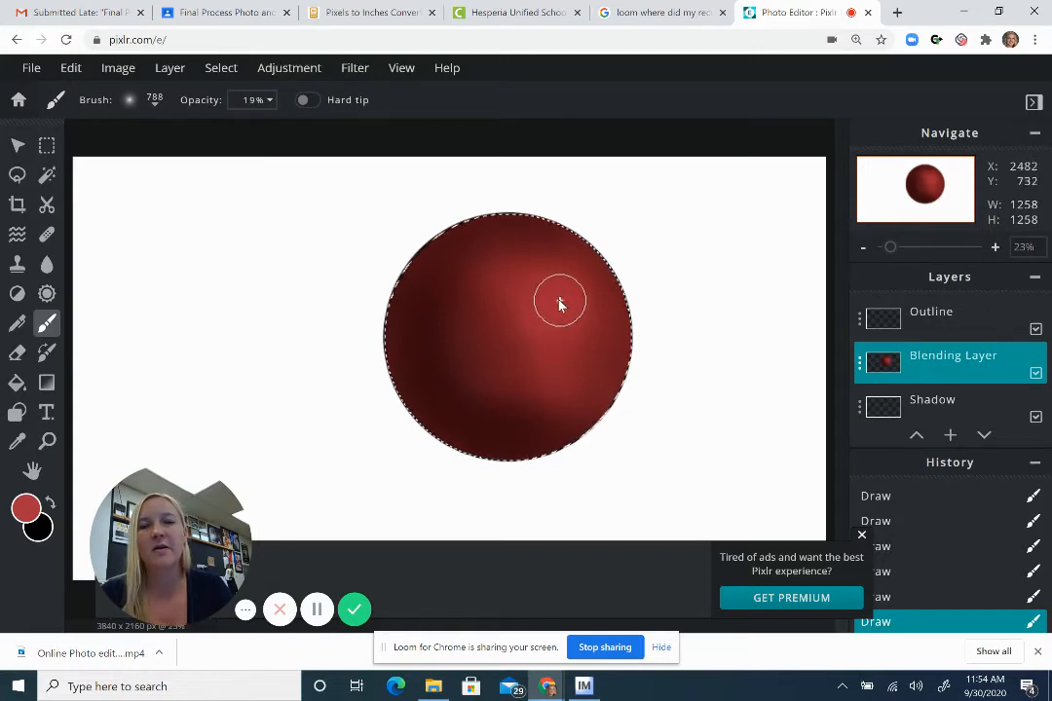
{"action": "mouse_move", "coordinate": [527, 312]}
{"action": "left_mouse_down"}
{"action": "mouse_move", "coordinate": [556, 346]}
{"action": "mouse_move", "coordinate": [606, 318]}
{"action": "mouse_move", "coordinate": [586, 285]}
{"action": "mouse_move", "coordinate": [537, 268]}
{"action": "mouse_move", "coordinate": [515, 289]}
{"action": "mouse_move", "coordinate": [515, 337]}
{"action": "mouse_move", "coordinate": [532, 350]}
{"action": "mouse_move", "coordinate": [567, 352]}
{"action": "mouse_move", "coordinate": [587, 331]}
{"action": "mouse_move", "coordinate": [576, 296]}
{"action": "mouse_move", "coordinate": [526, 276]}
{"action": "mouse_move", "coordinate": [522, 329]}
{"action": "mouse_move", "coordinate": [538, 347]}
{"action": "mouse_move", "coordinate": [575, 347]}
{"action": "mouse_move", "coordinate": [548, 341]}
{"action": "mouse_move", "coordinate": [498, 279]}
{"action": "mouse_move", "coordinate": [524, 368]}
{"action": "mouse_move", "coordinate": [551, 372]}
{"action": "mouse_move", "coordinate": [583, 343]}
{"action": "mouse_move", "coordinate": [571, 321]}
{"action": "mouse_move", "coordinate": [527, 315]}
{"action": "mouse_move", "coordinate": [570, 319]}
{"action": "mouse_move", "coordinate": [537, 309]}
{"action": "mouse_move", "coordinate": [513, 351]}
{"action": "left_mouse_up"}
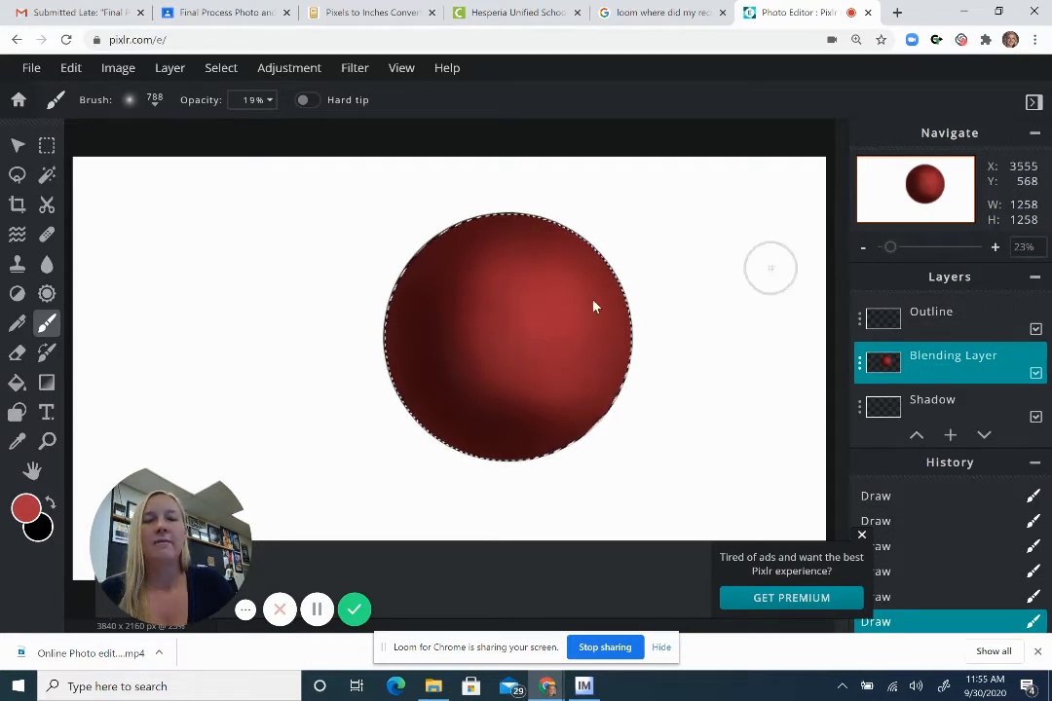
Step: Enlarge the Brush to 999 px and brush a lighter red over the circle's upper-right area as a soft highlight
{"action": "left_click", "coordinate": [128, 101]}
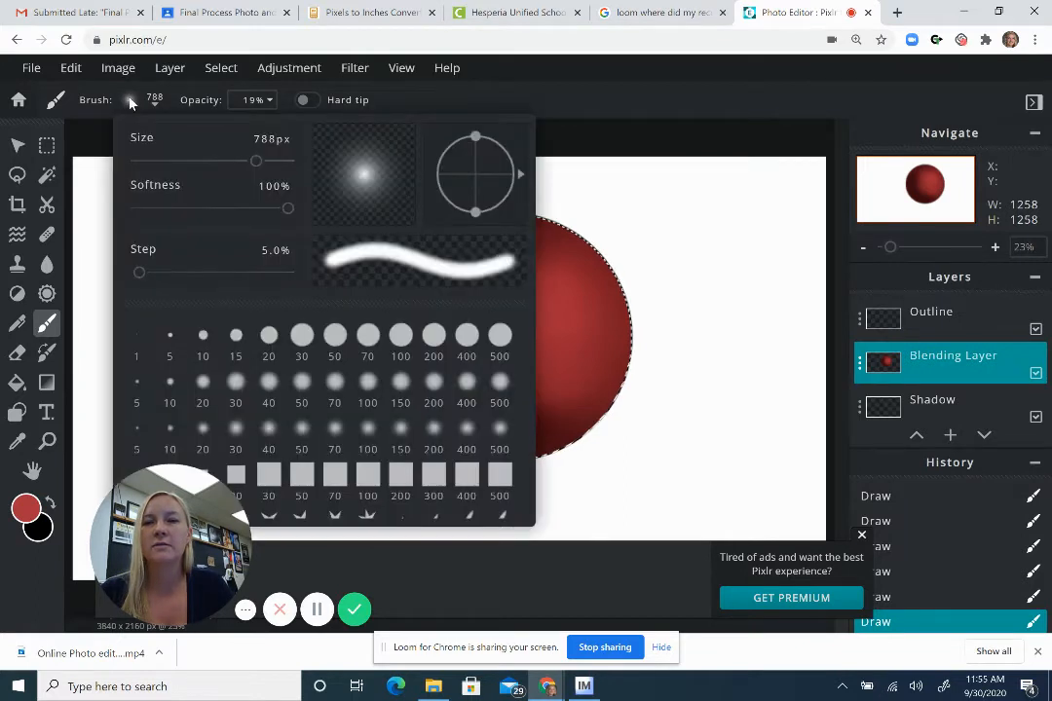
{"action": "left_click", "coordinate": [252, 161]}
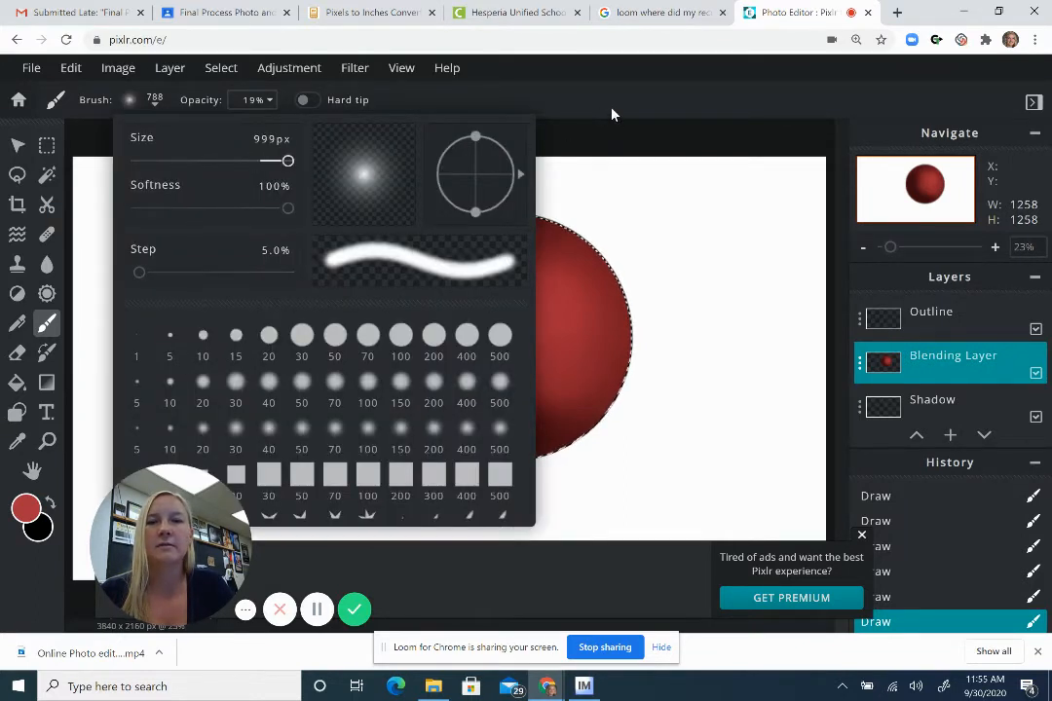
{"action": "left_click", "coordinate": [28, 508]}
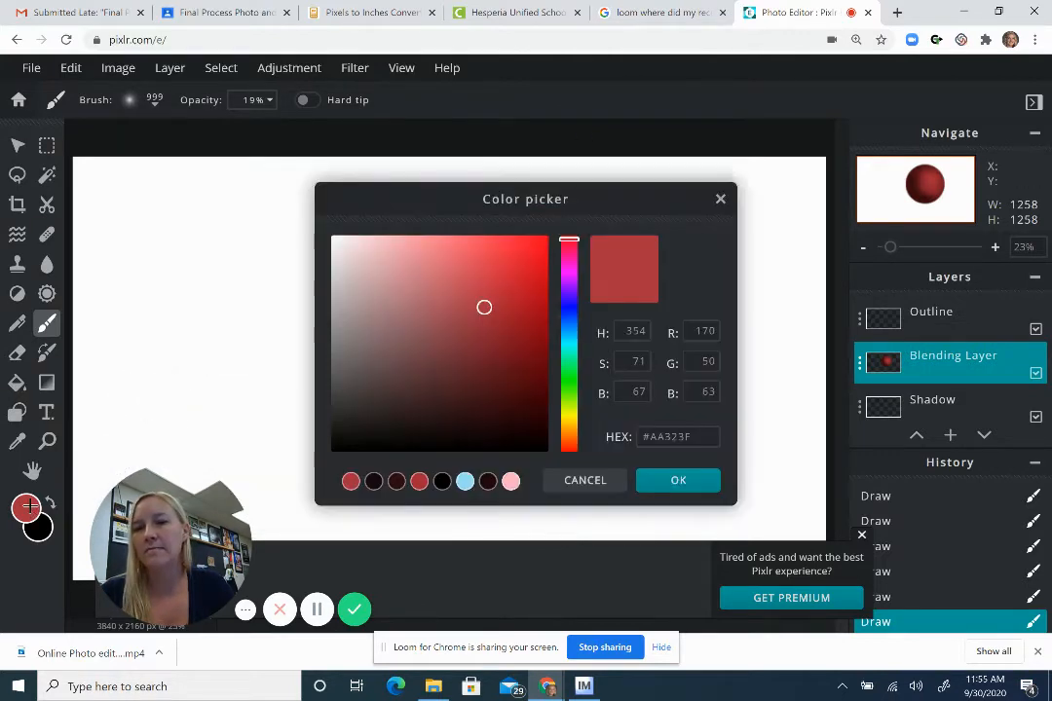
{"action": "left_click", "coordinate": [466, 265]}
{"action": "left_click", "coordinate": [699, 493]}
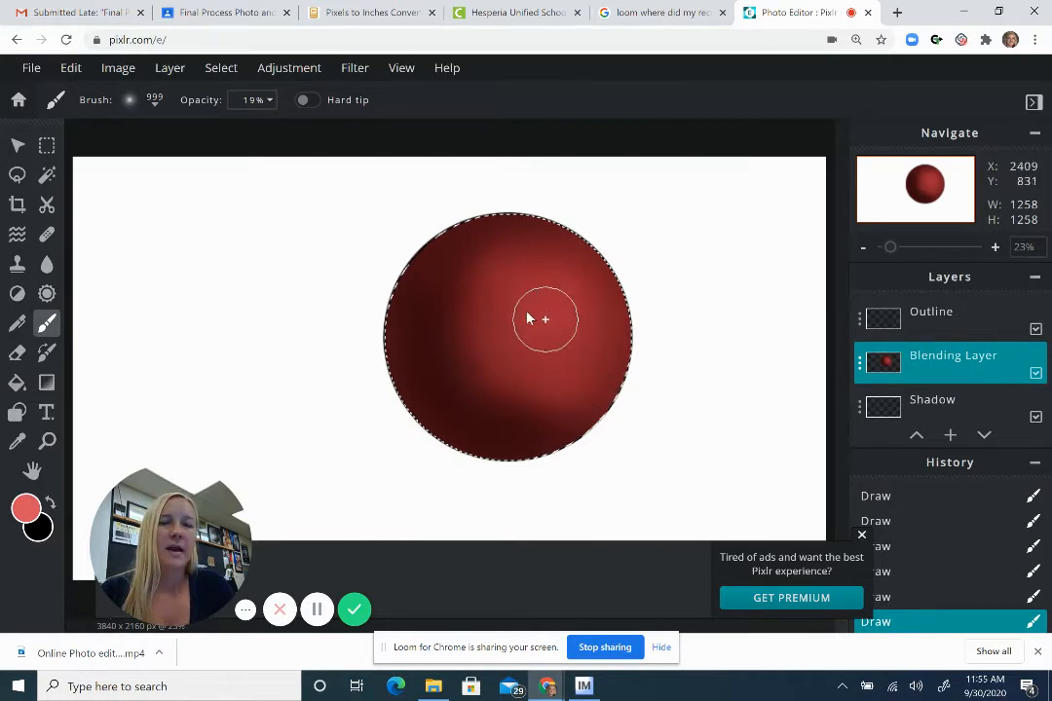
{"action": "mouse_move", "coordinate": [553, 294]}
{"action": "left_mouse_down"}
{"action": "mouse_move", "coordinate": [564, 323]}
{"action": "mouse_move", "coordinate": [568, 302]}
{"action": "mouse_move", "coordinate": [535, 297]}
{"action": "left_mouse_up"}
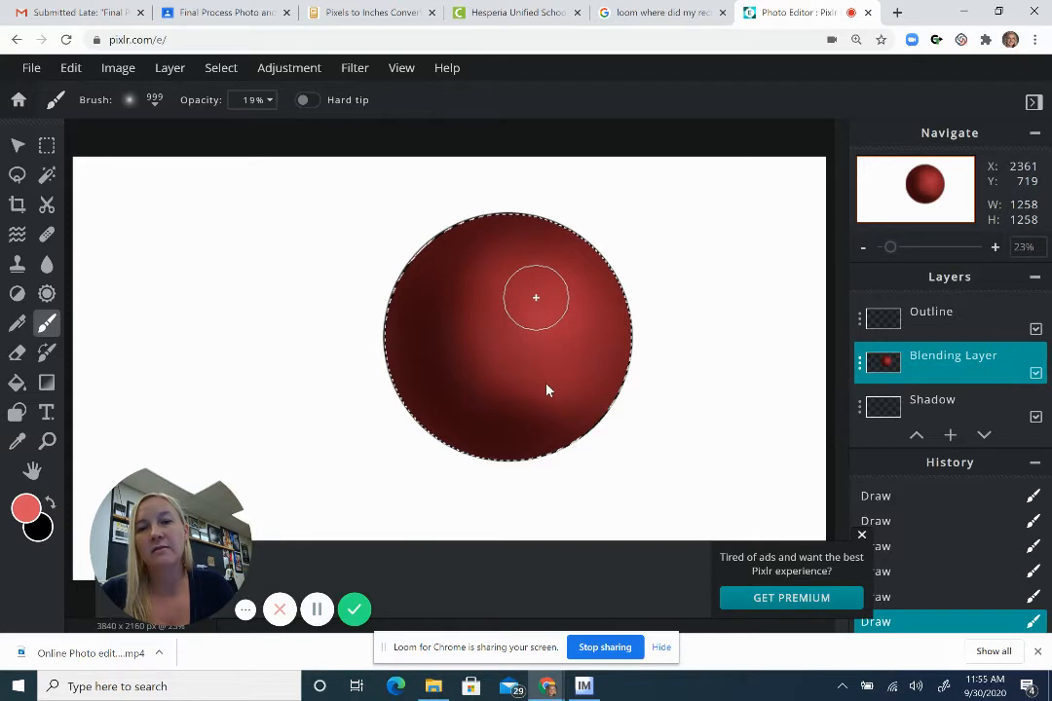
{"action": "mouse_move", "coordinate": [536, 297]}
{"action": "left_mouse_down"}
{"action": "mouse_move", "coordinate": [568, 343]}
{"action": "mouse_move", "coordinate": [556, 317]}
{"action": "mouse_move", "coordinate": [578, 287]}
{"action": "mouse_move", "coordinate": [557, 298]}
{"action": "left_mouse_up"}
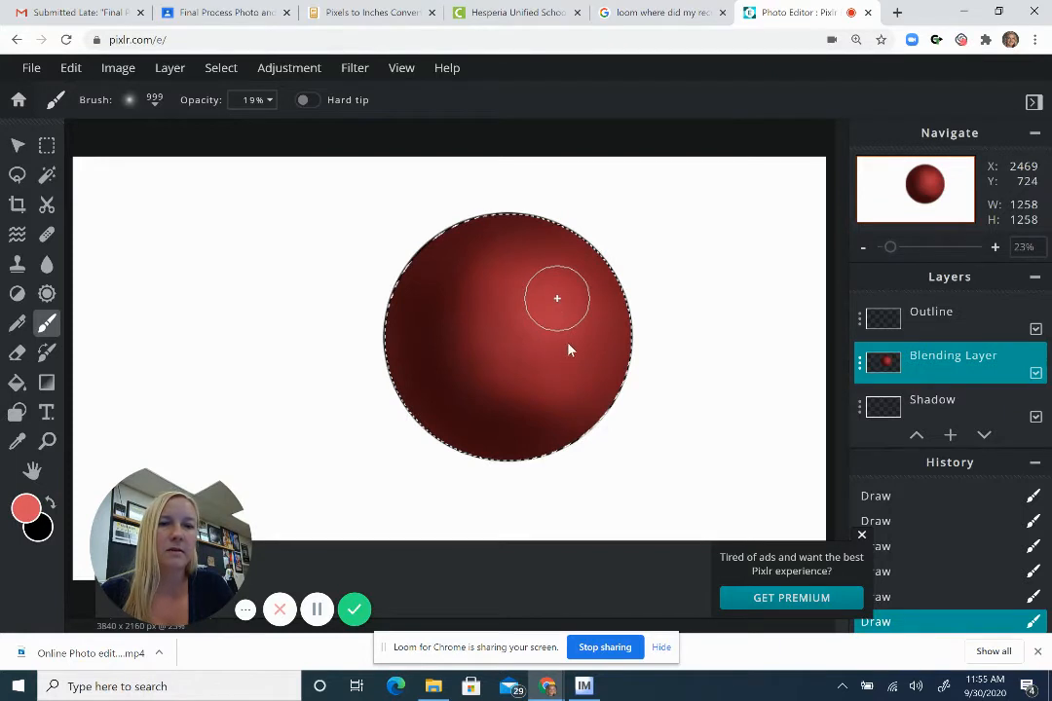
{"action": "mouse_move", "coordinate": [568, 364]}
{"action": "left_mouse_down"}
{"action": "mouse_move", "coordinate": [558, 371]}
{"action": "mouse_move", "coordinate": [541, 333]}
{"action": "mouse_move", "coordinate": [562, 322]}
{"action": "left_mouse_up"}
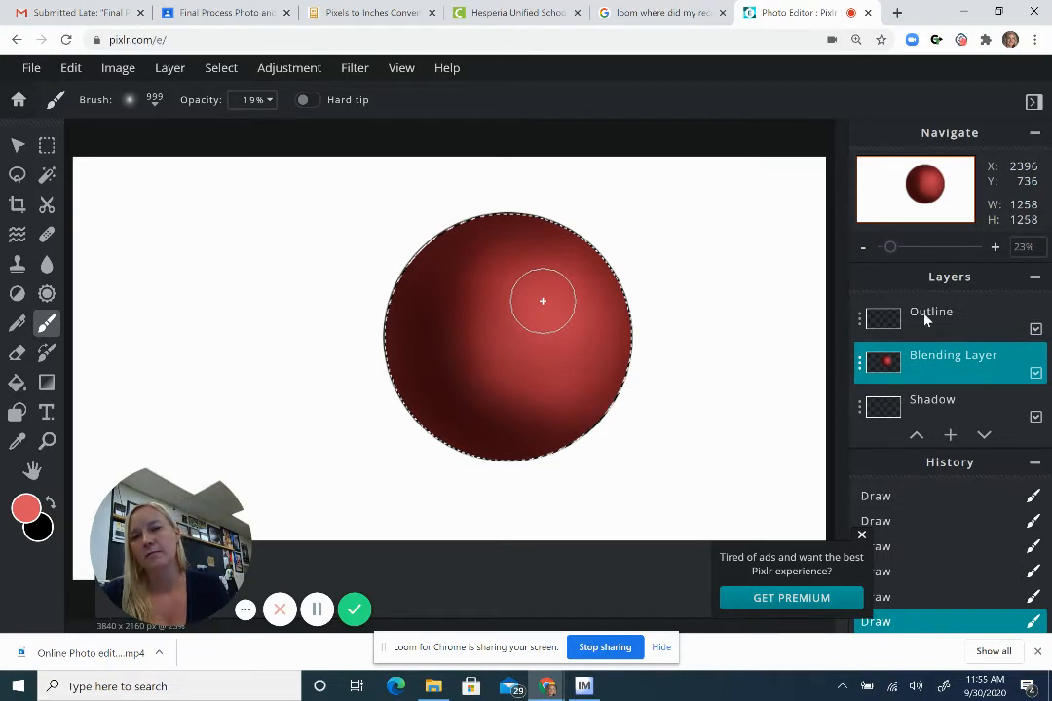
Step: Brush light pink (#F696A0) over the middle of the upper-right highlight to brighten it
{"action": "left_click", "coordinate": [26, 508]}
{"action": "left_click", "coordinate": [427, 243]}
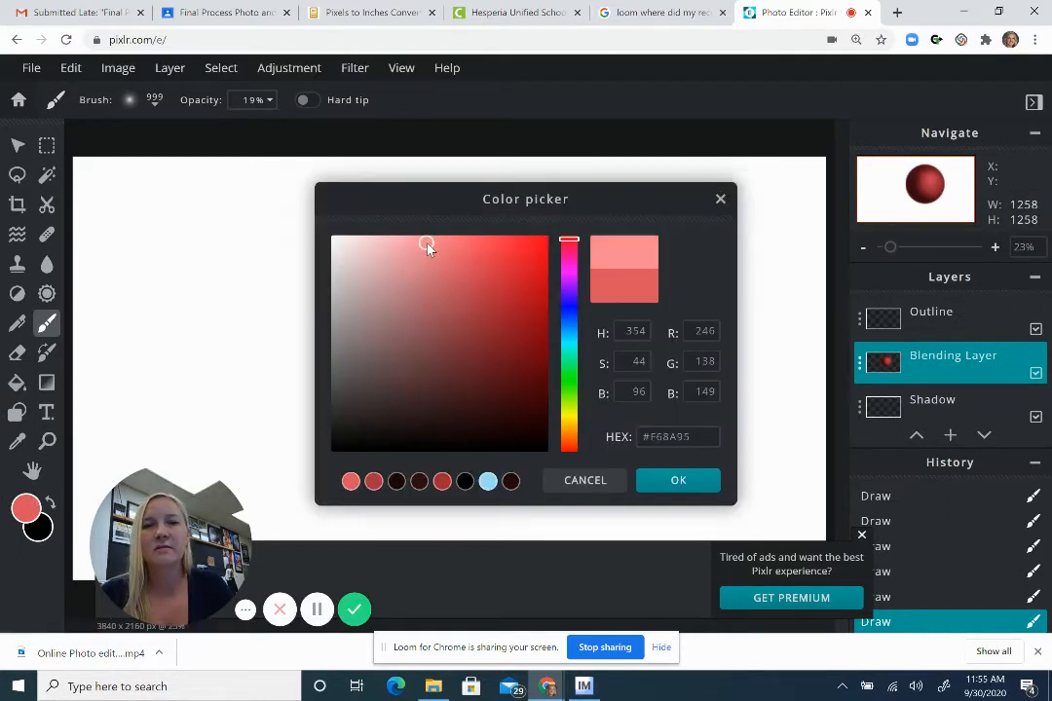
{"action": "left_click", "coordinate": [416, 243]}
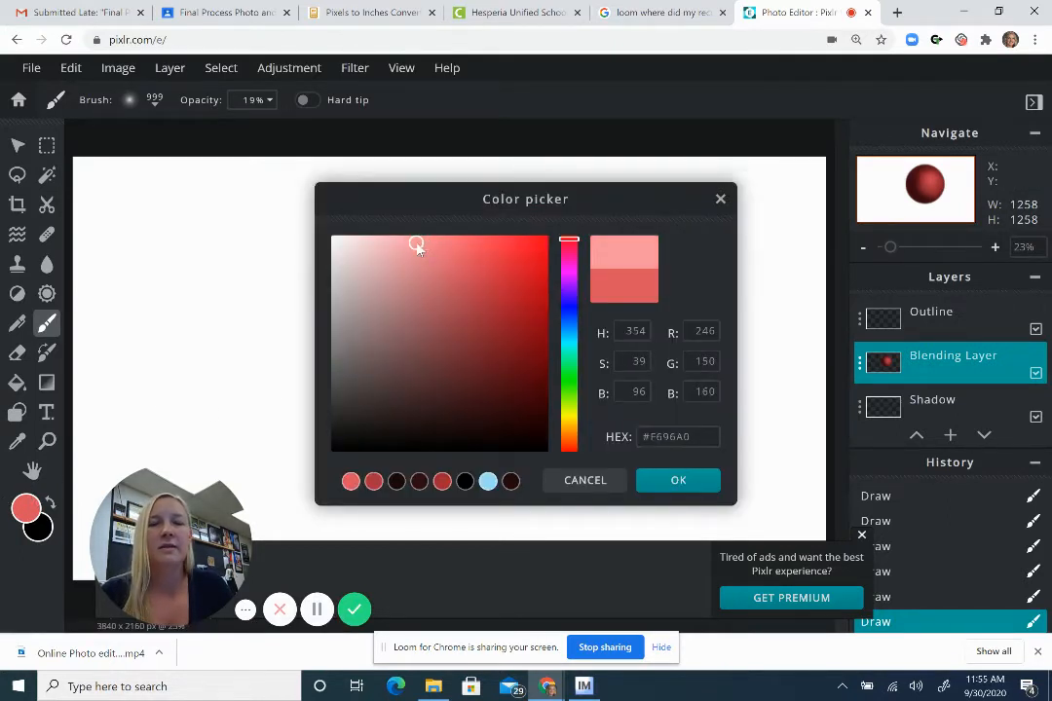
{"action": "left_click", "coordinate": [677, 481]}
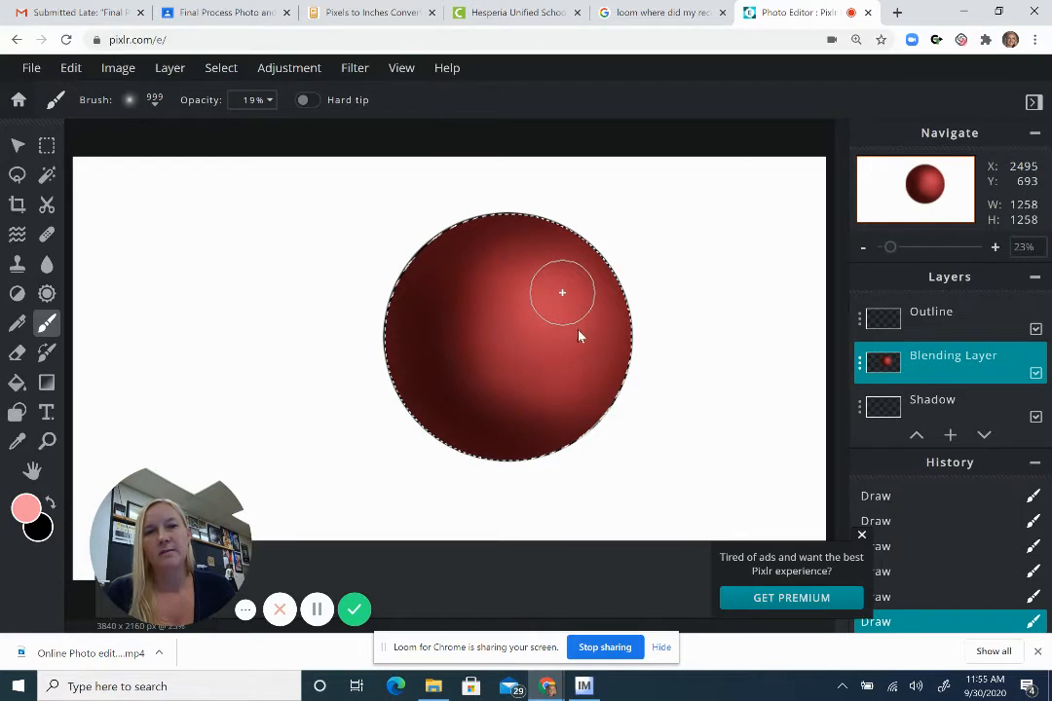
{"action": "mouse_move", "coordinate": [578, 330]}
{"action": "left_mouse_down"}
{"action": "mouse_move", "coordinate": [557, 329]}
{"action": "mouse_move", "coordinate": [557, 292]}
{"action": "left_mouse_up"}
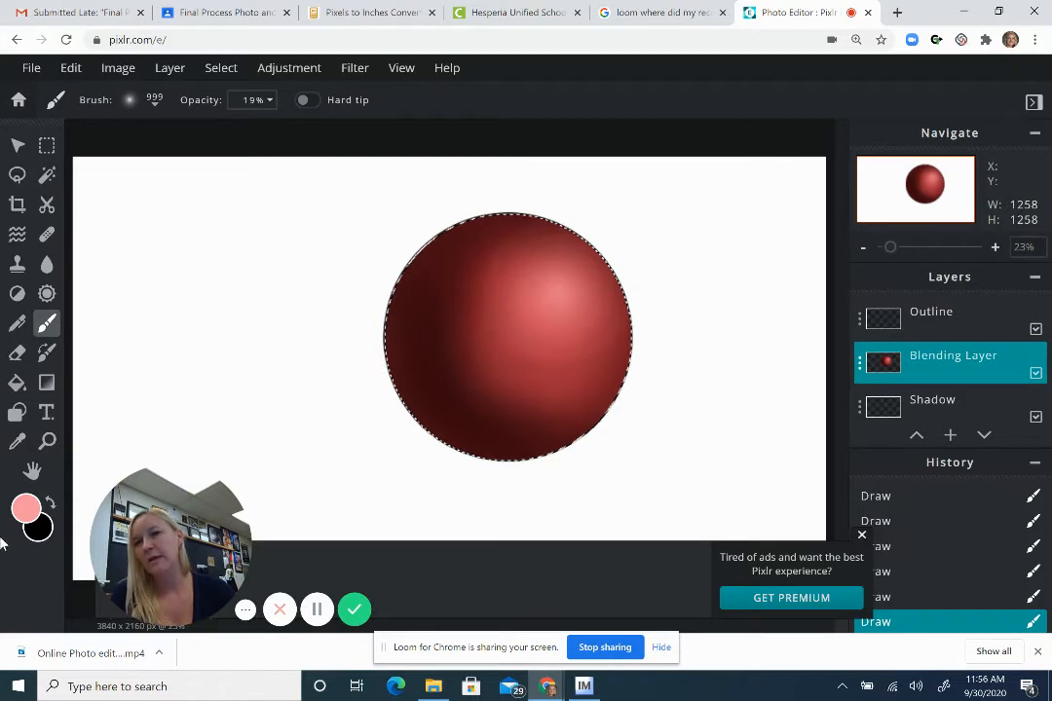
Step: Sample the dark red from the circle's lower-left shading with the Picker and reduce the Brush size to 554 px
{"action": "left_click", "coordinate": [23, 510]}
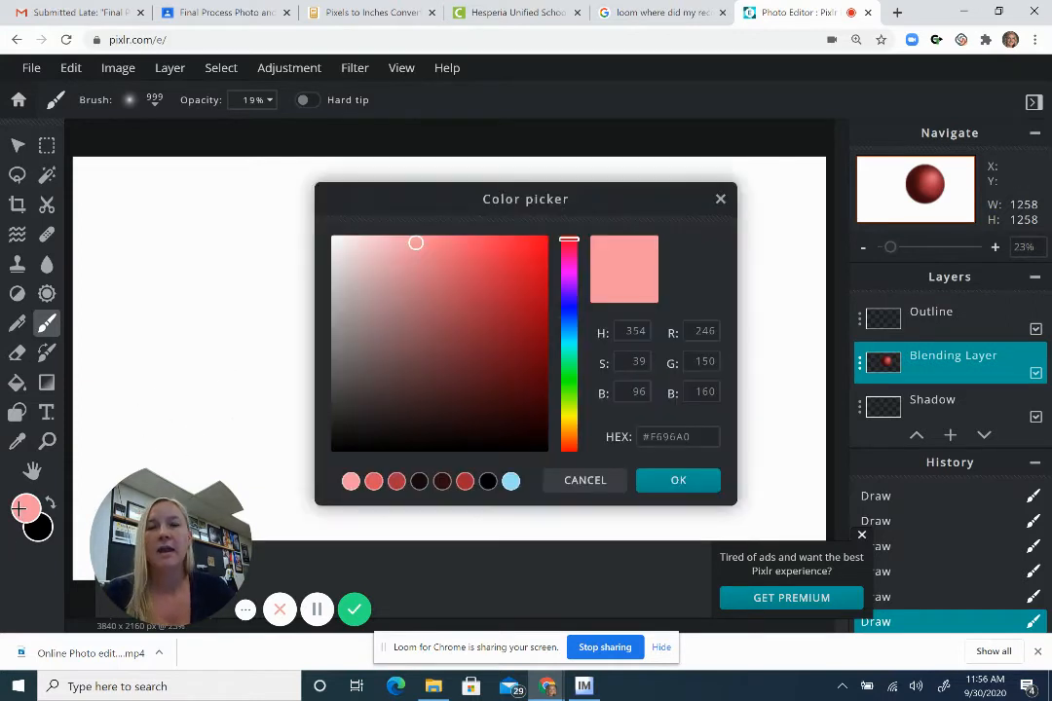
{"action": "left_click", "coordinate": [721, 200]}
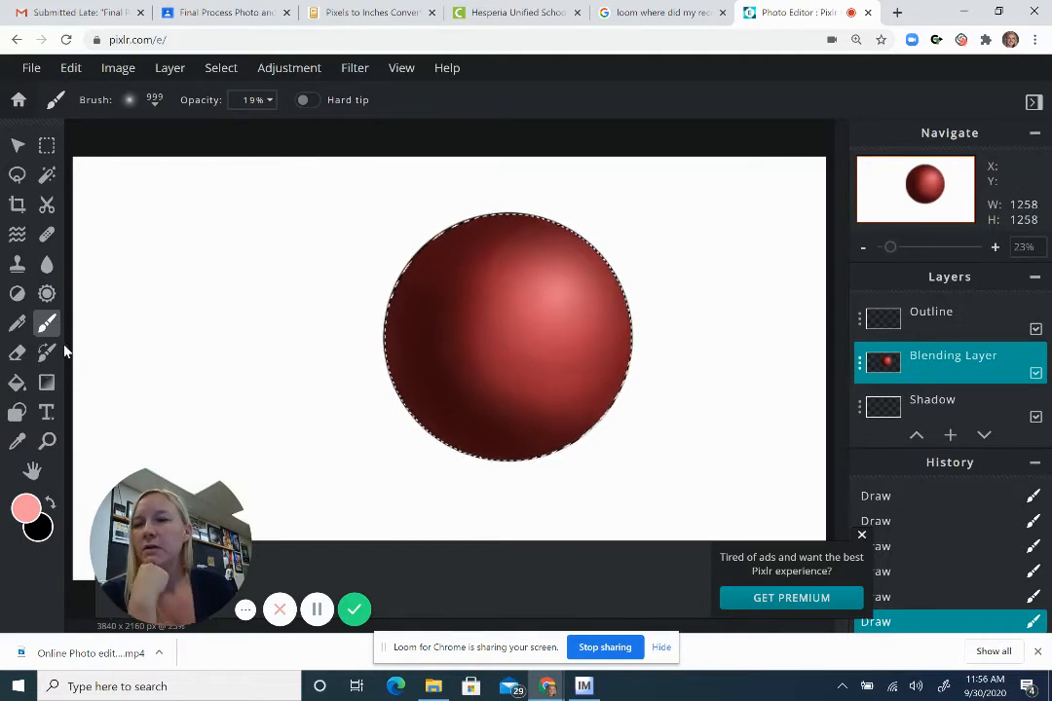
{"action": "left_click", "coordinate": [19, 442]}
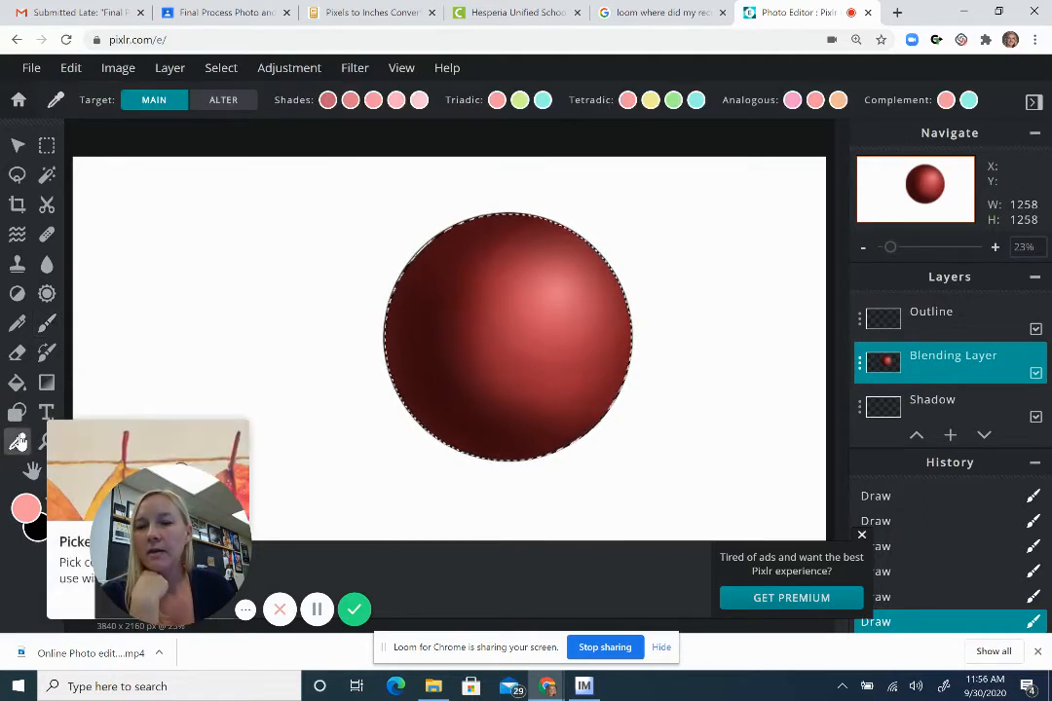
{"action": "left_click", "coordinate": [463, 391]}
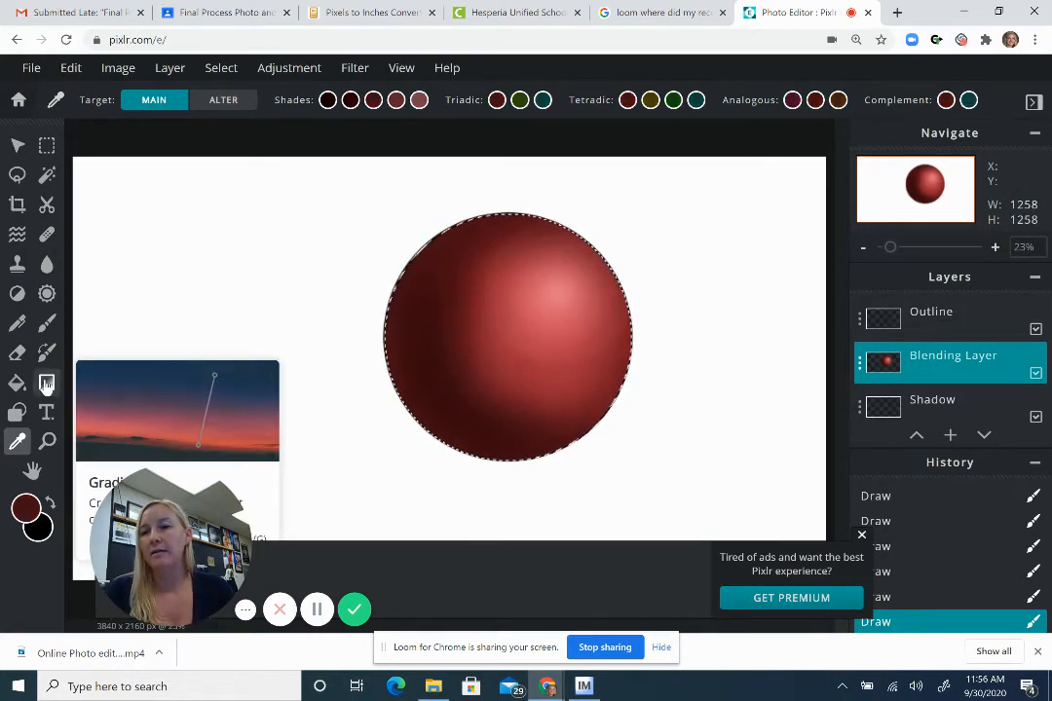
{"action": "left_click", "coordinate": [46, 326]}
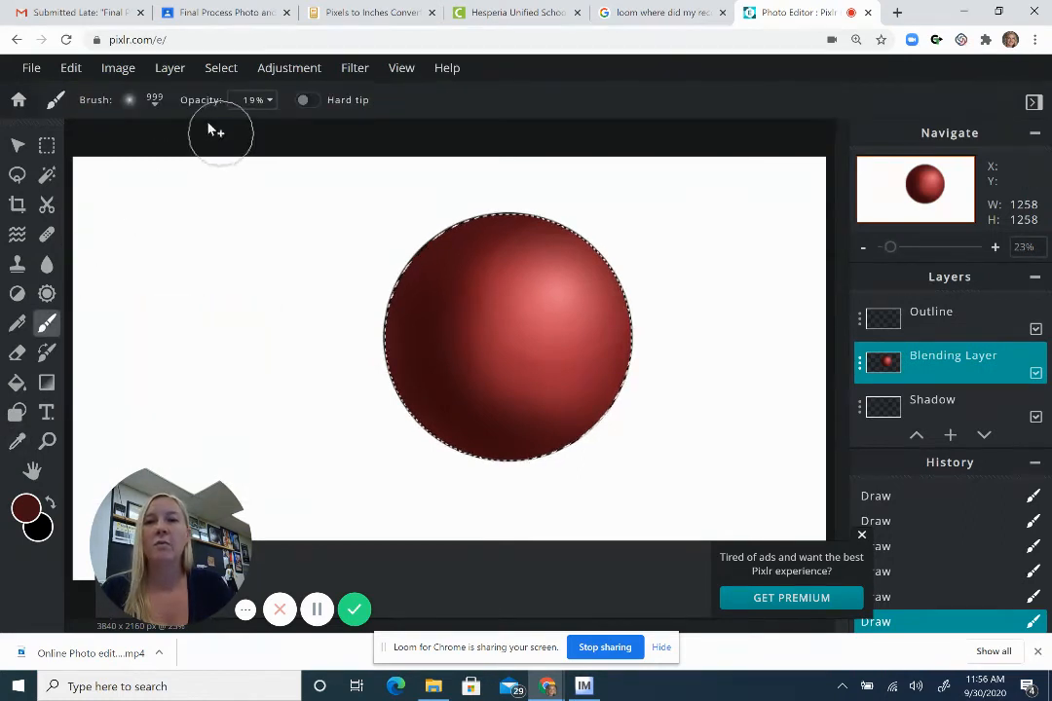
{"action": "left_click", "coordinate": [132, 101]}
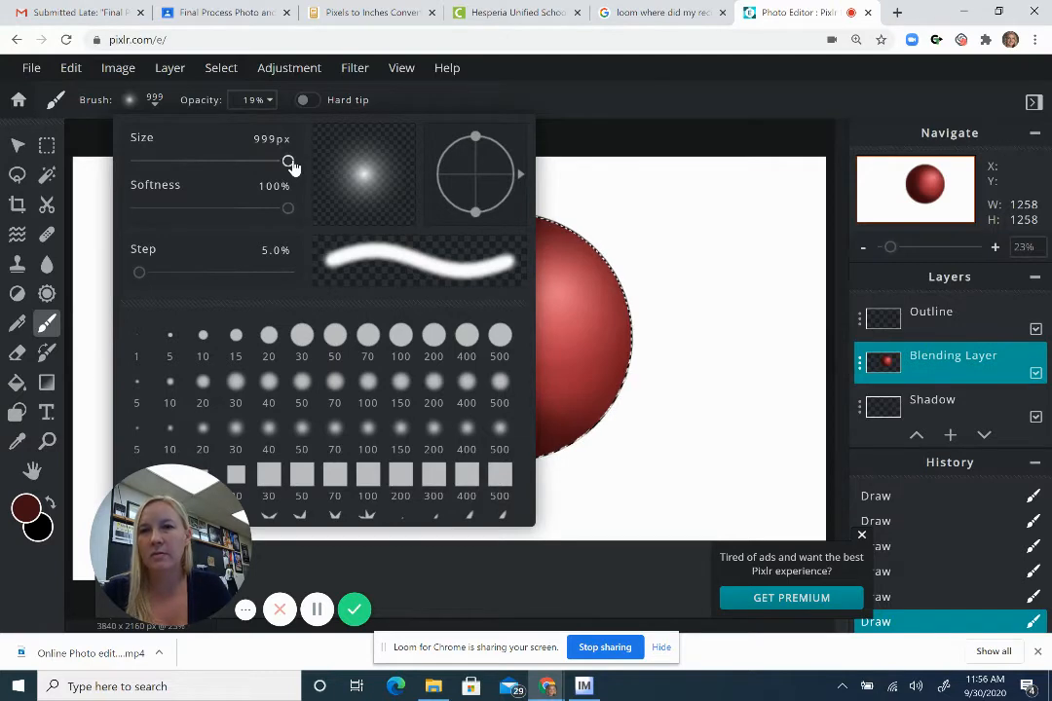
{"action": "mouse_move", "coordinate": [289, 163]}
{"action": "left_mouse_down"}
{"action": "mouse_move", "coordinate": [209, 166]}
{"action": "mouse_move", "coordinate": [223, 171]}
{"action": "left_mouse_up"}
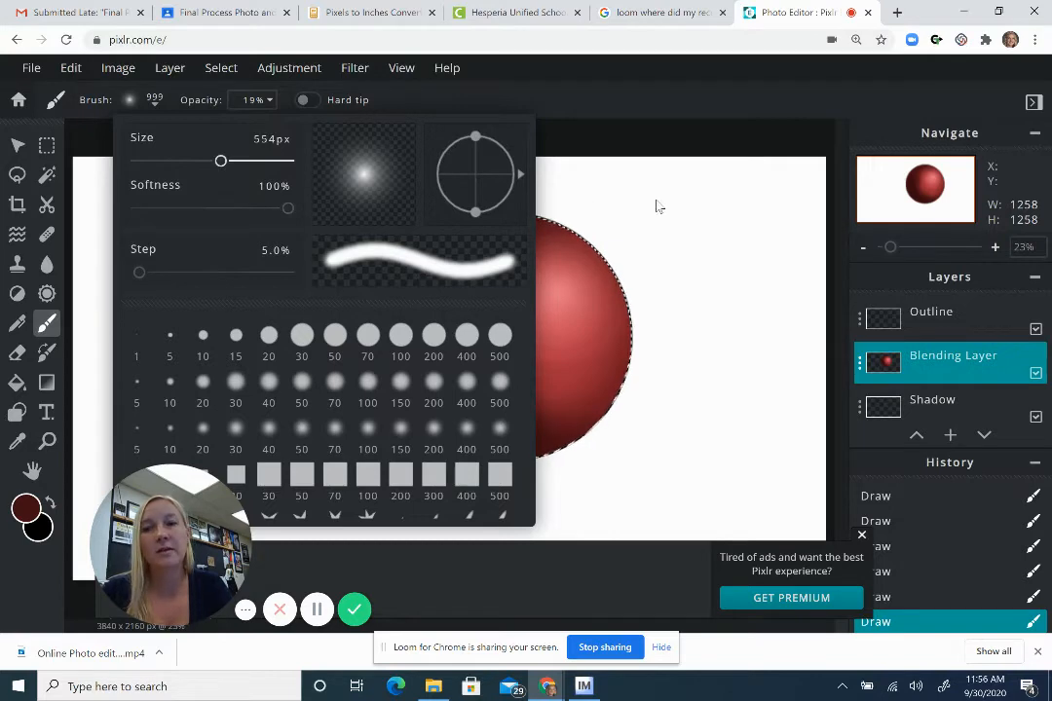
Step: Lower the Brush opacity to 7% and brush the sampled dark red along the circle's shadow boundary to soften the transition
{"action": "left_click", "coordinate": [737, 116]}
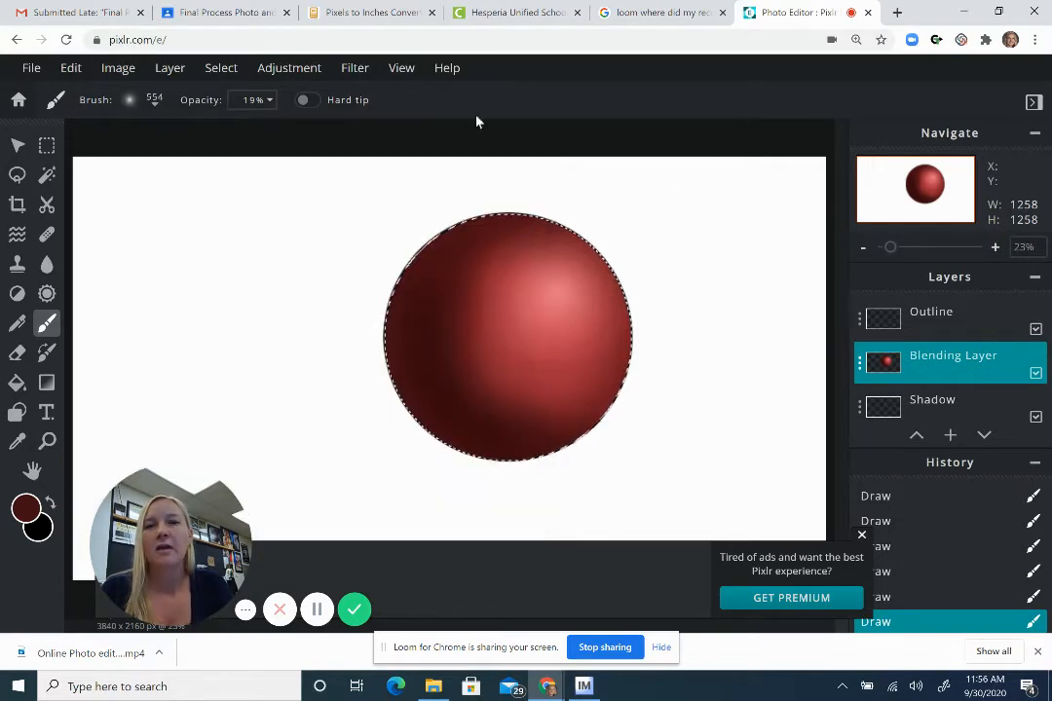
{"action": "left_click", "coordinate": [265, 99]}
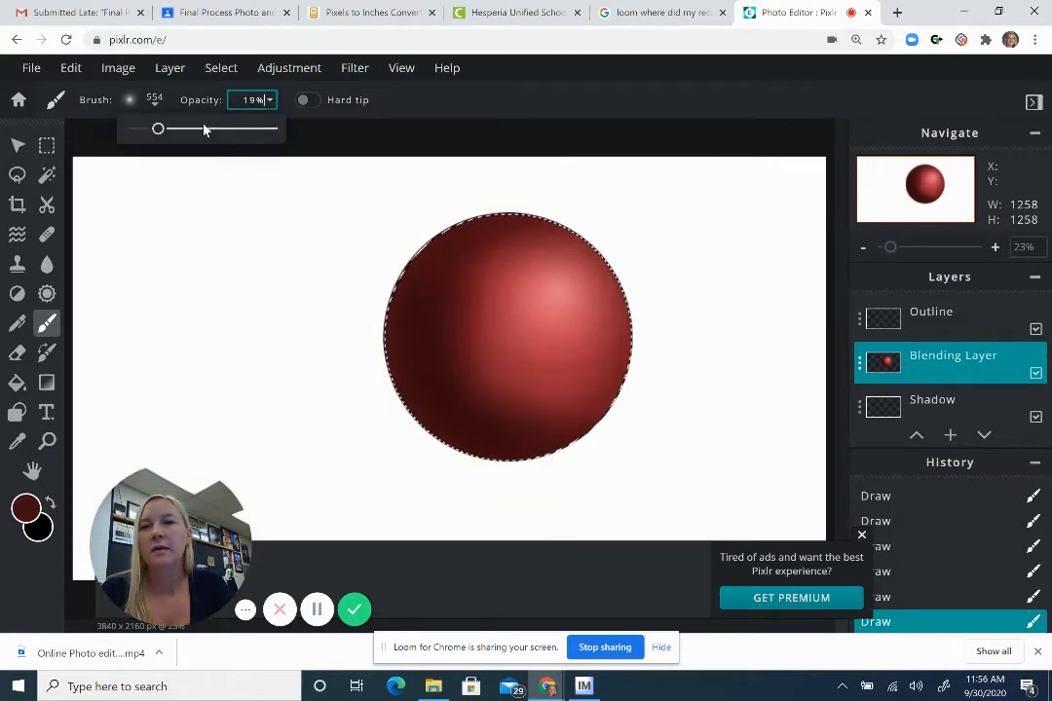
{"action": "left_click_drag", "start_coordinate": [155, 129], "coordinate": [141, 133]}
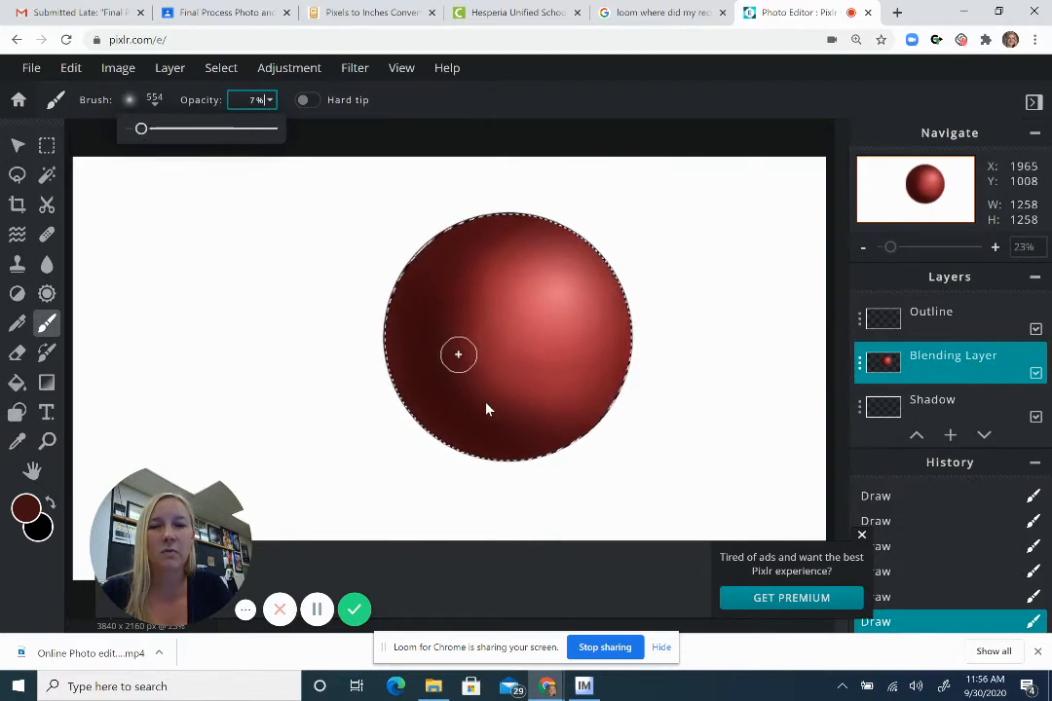
{"action": "mouse_move", "coordinate": [487, 403]}
{"action": "left_mouse_down"}
{"action": "mouse_move", "coordinate": [436, 349]}
{"action": "mouse_move", "coordinate": [466, 312]}
{"action": "mouse_move", "coordinate": [474, 379]}
{"action": "mouse_move", "coordinate": [515, 405]}
{"action": "mouse_move", "coordinate": [468, 375]}
{"action": "mouse_move", "coordinate": [441, 311]}
{"action": "mouse_move", "coordinate": [443, 363]}
{"action": "mouse_move", "coordinate": [490, 424]}
{"action": "left_mouse_up"}
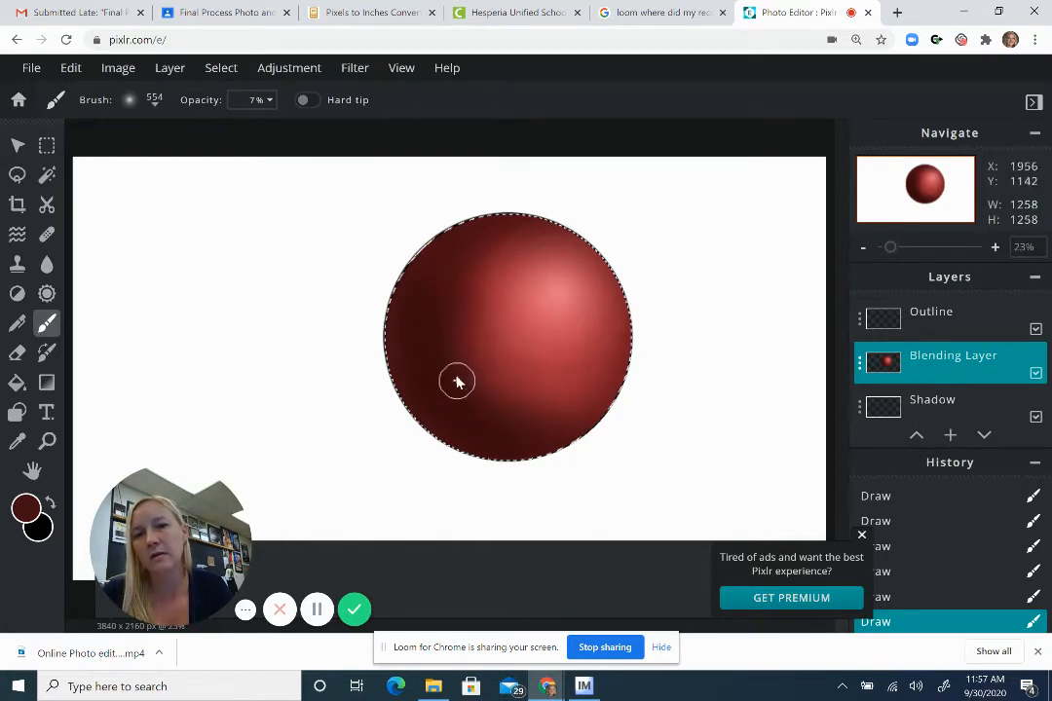
{"action": "mouse_move", "coordinate": [458, 382]}
{"action": "left_mouse_down"}
{"action": "mouse_move", "coordinate": [447, 294]}
{"action": "mouse_move", "coordinate": [456, 271]}
{"action": "mouse_move", "coordinate": [439, 356]}
{"action": "left_mouse_up"}
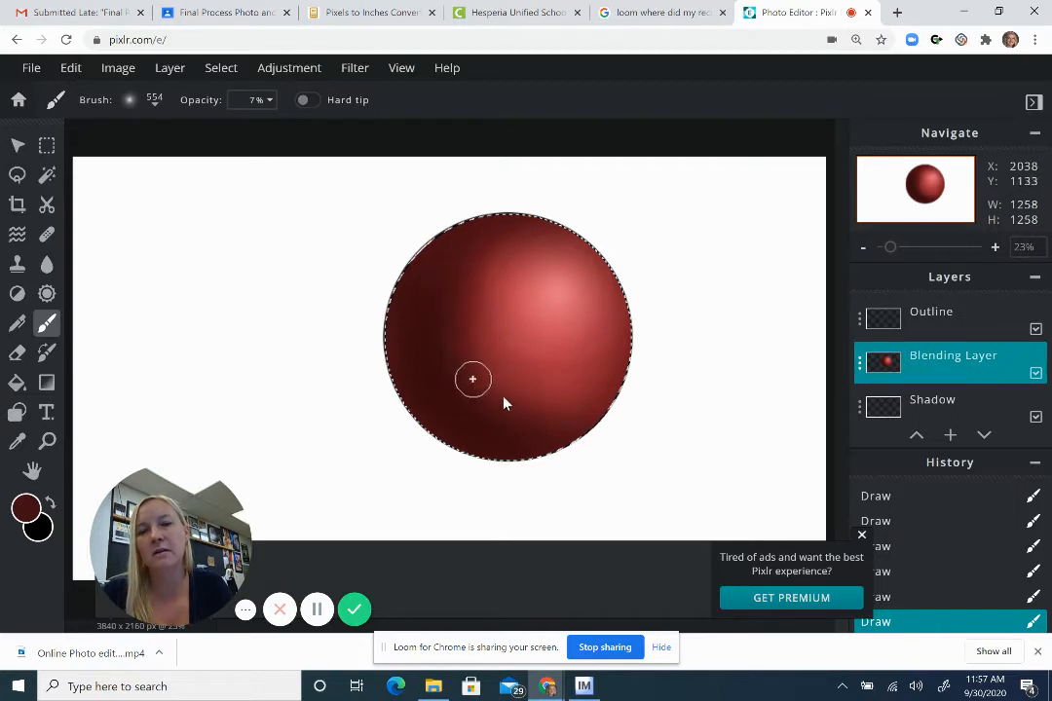
{"action": "mouse_move", "coordinate": [575, 422]}
{"action": "left_mouse_down"}
{"action": "mouse_move", "coordinate": [517, 422]}
{"action": "mouse_move", "coordinate": [474, 364]}
{"action": "mouse_move", "coordinate": [442, 253]}
{"action": "mouse_move", "coordinate": [447, 295]}
{"action": "left_mouse_up"}
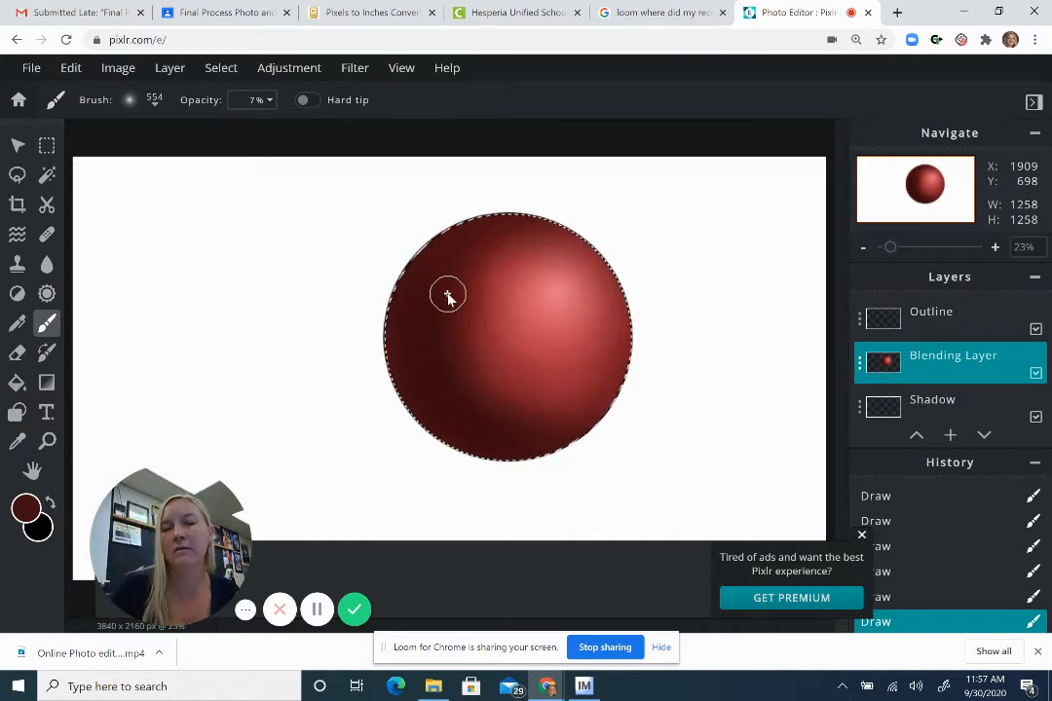
{"action": "mouse_move", "coordinate": [447, 296]}
{"action": "left_mouse_down"}
{"action": "mouse_move", "coordinate": [471, 257]}
{"action": "mouse_move", "coordinate": [541, 211]}
{"action": "mouse_move", "coordinate": [443, 239]}
{"action": "mouse_move", "coordinate": [403, 281]}
{"action": "mouse_move", "coordinate": [393, 357]}
{"action": "mouse_move", "coordinate": [447, 435]}
{"action": "mouse_move", "coordinate": [584, 459]}
{"action": "mouse_move", "coordinate": [671, 424]}
{"action": "mouse_move", "coordinate": [686, 357]}
{"action": "mouse_move", "coordinate": [661, 281]}
{"action": "mouse_move", "coordinate": [589, 219]}
{"action": "mouse_move", "coordinate": [512, 206]}
{"action": "mouse_move", "coordinate": [436, 215]}
{"action": "mouse_move", "coordinate": [414, 299]}
{"action": "mouse_move", "coordinate": [424, 381]}
{"action": "mouse_move", "coordinate": [459, 419]}
{"action": "mouse_move", "coordinate": [494, 433]}
{"action": "left_mouse_up"}
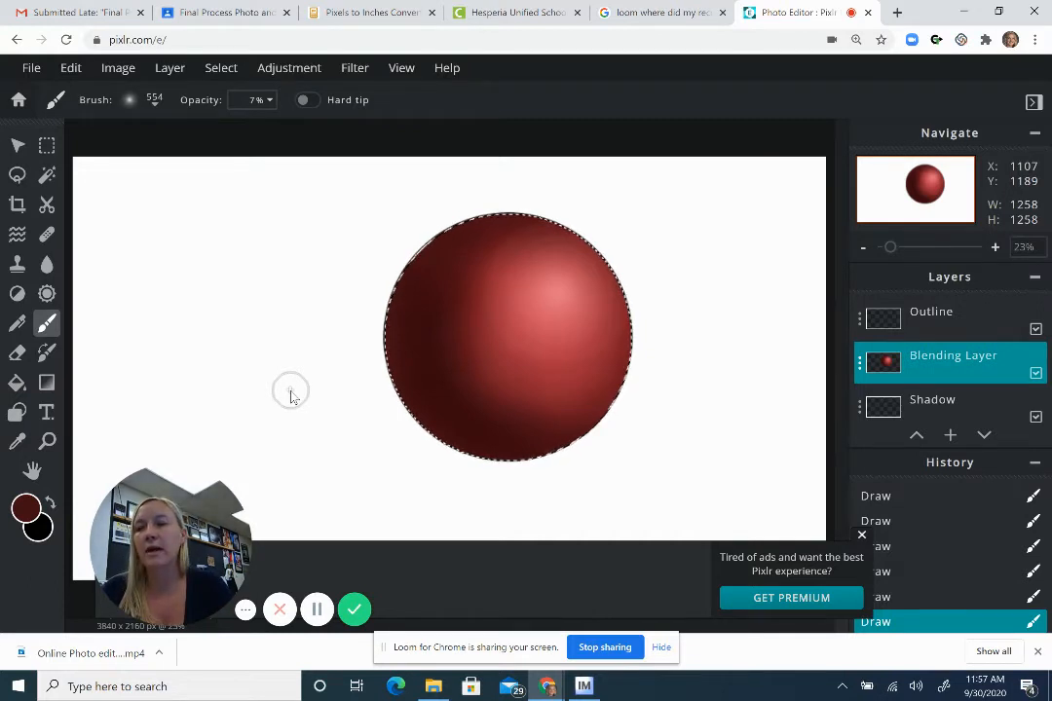
Step: Set the main colour to a dark teal (#076D7F)
{"action": "left_click", "coordinate": [25, 508]}
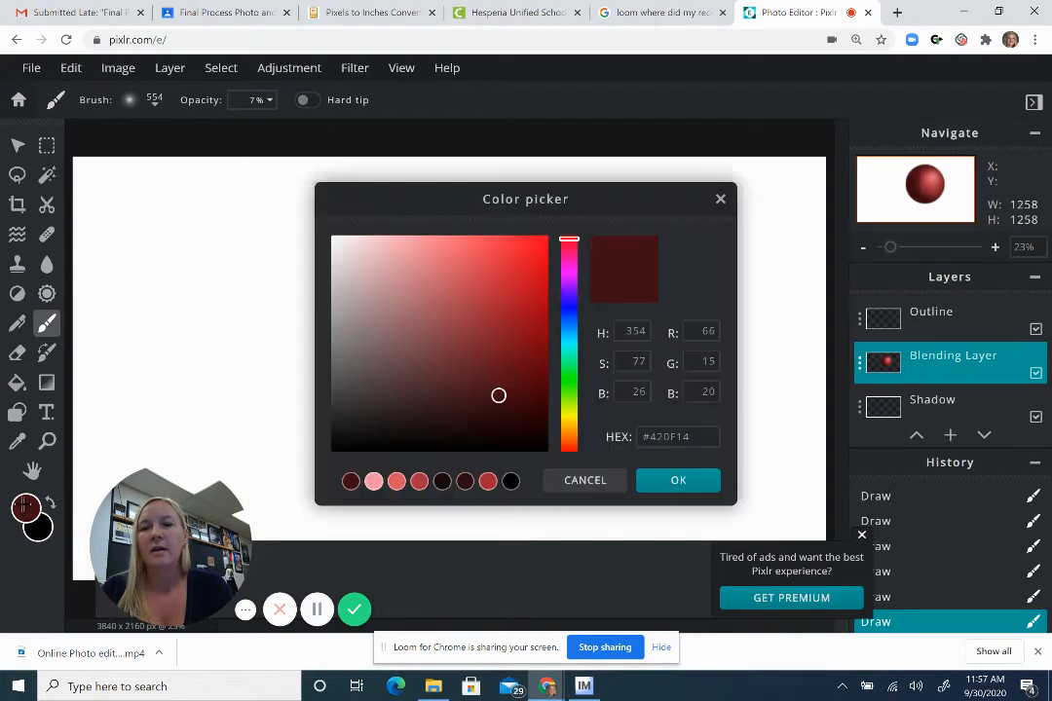
{"action": "left_click", "coordinate": [572, 341]}
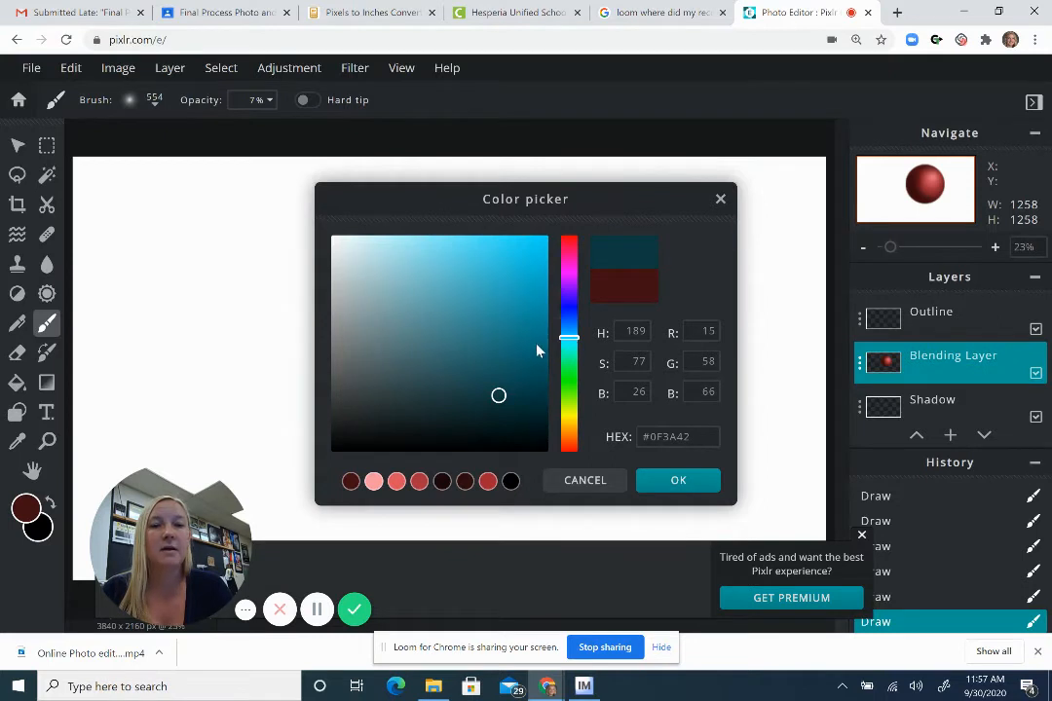
{"action": "left_click", "coordinate": [536, 345]}
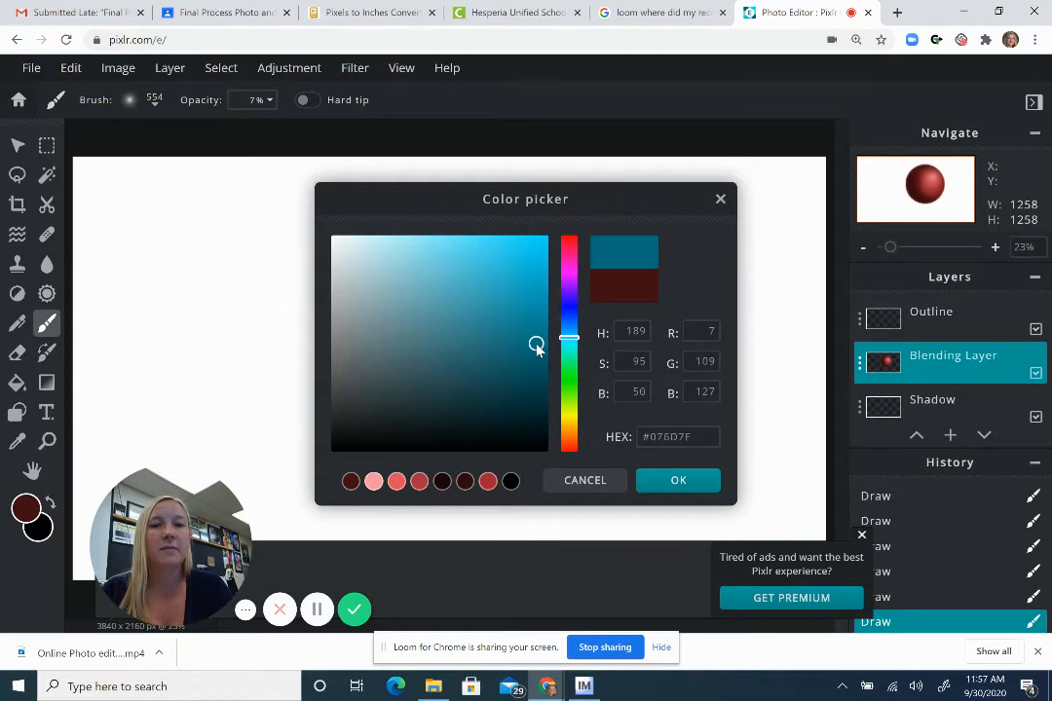
{"action": "left_click", "coordinate": [672, 479]}
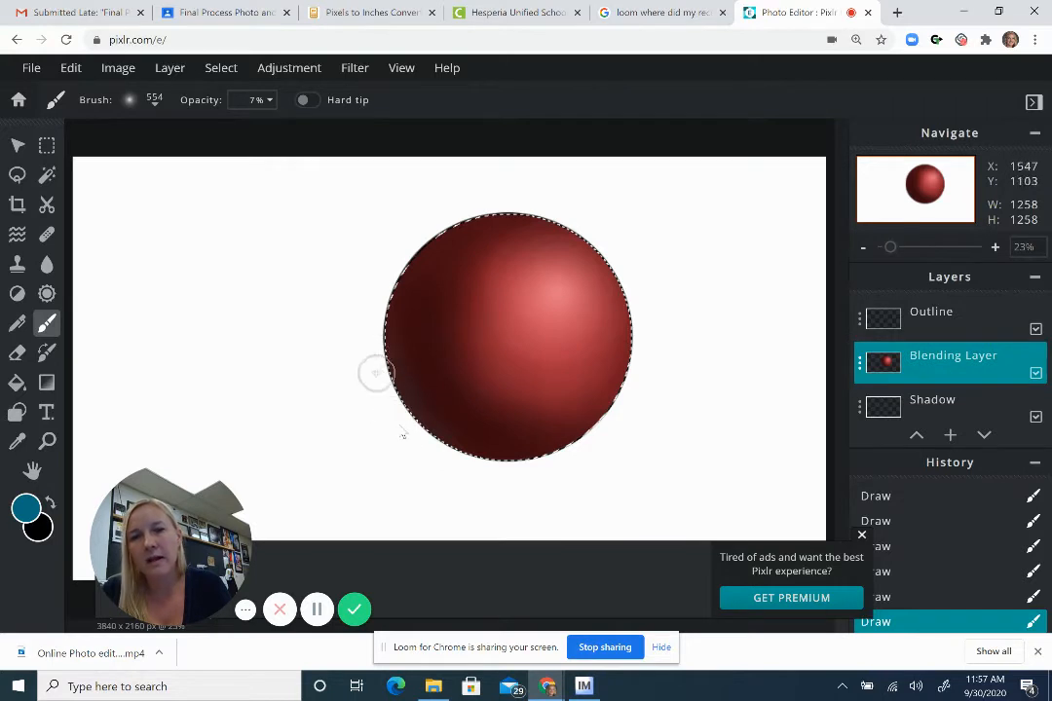
Step: Lighten the main colour to light blue (#71D6E8) and brush reflected light along the circle's lower-left edge
{"action": "left_click", "coordinate": [24, 507]}
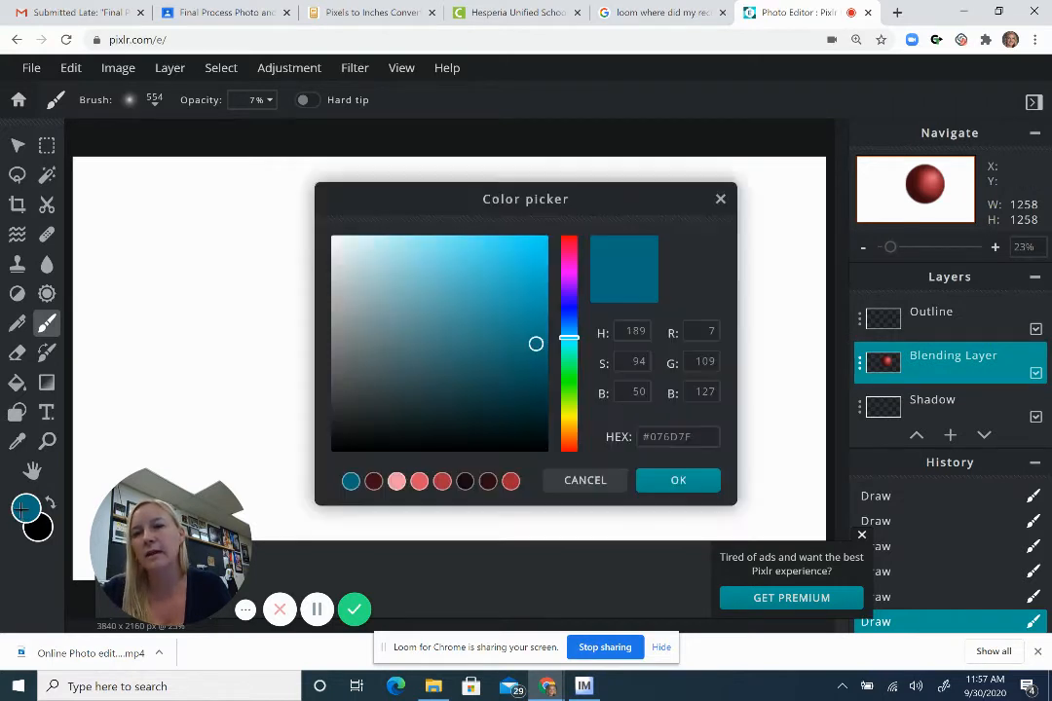
{"action": "left_click", "coordinate": [444, 257]}
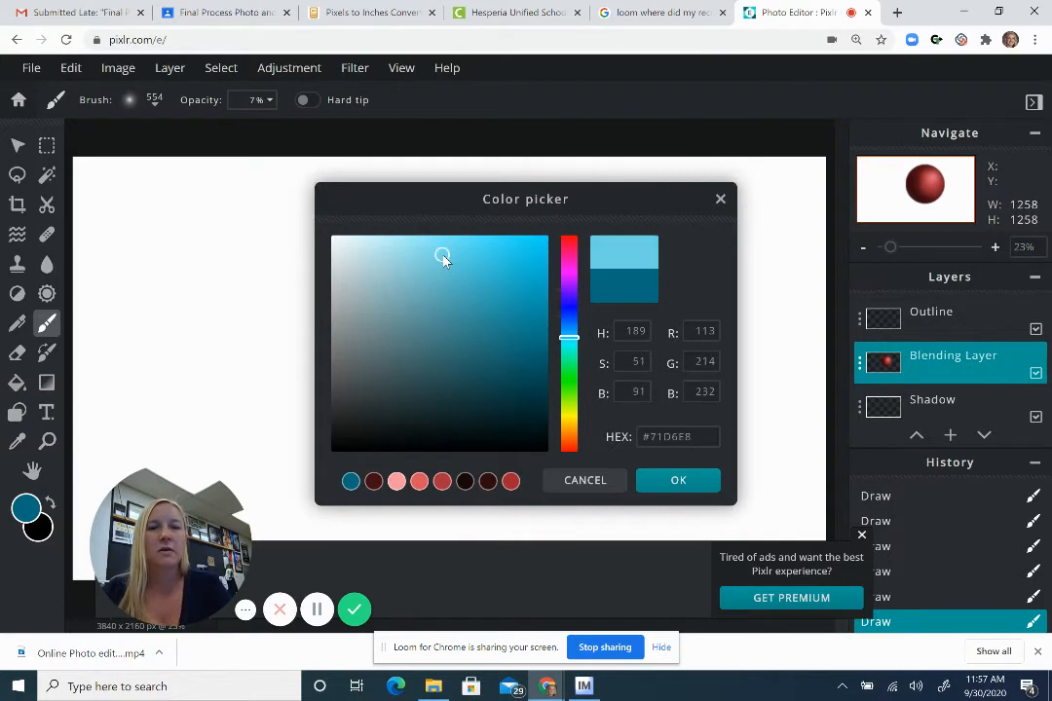
{"action": "left_click", "coordinate": [672, 481]}
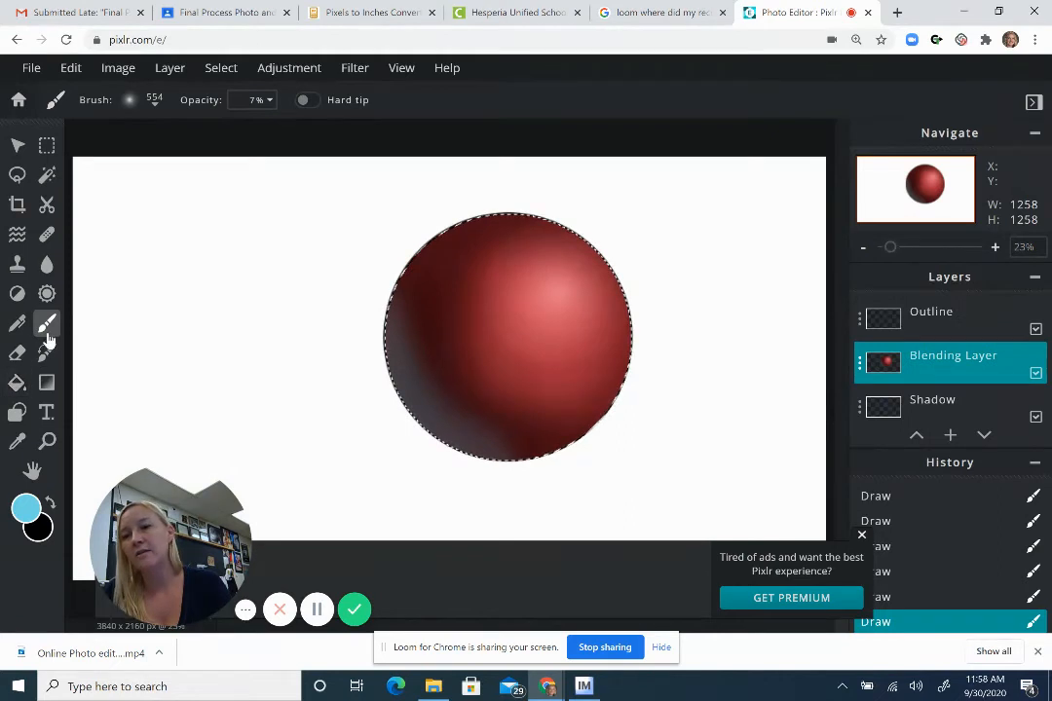
Step: Sample dark red from the shading beside the blue edge and brush it along the blue's inner border to blend them
{"action": "left_click", "coordinate": [19, 442]}
{"action": "left_click", "coordinate": [446, 324]}
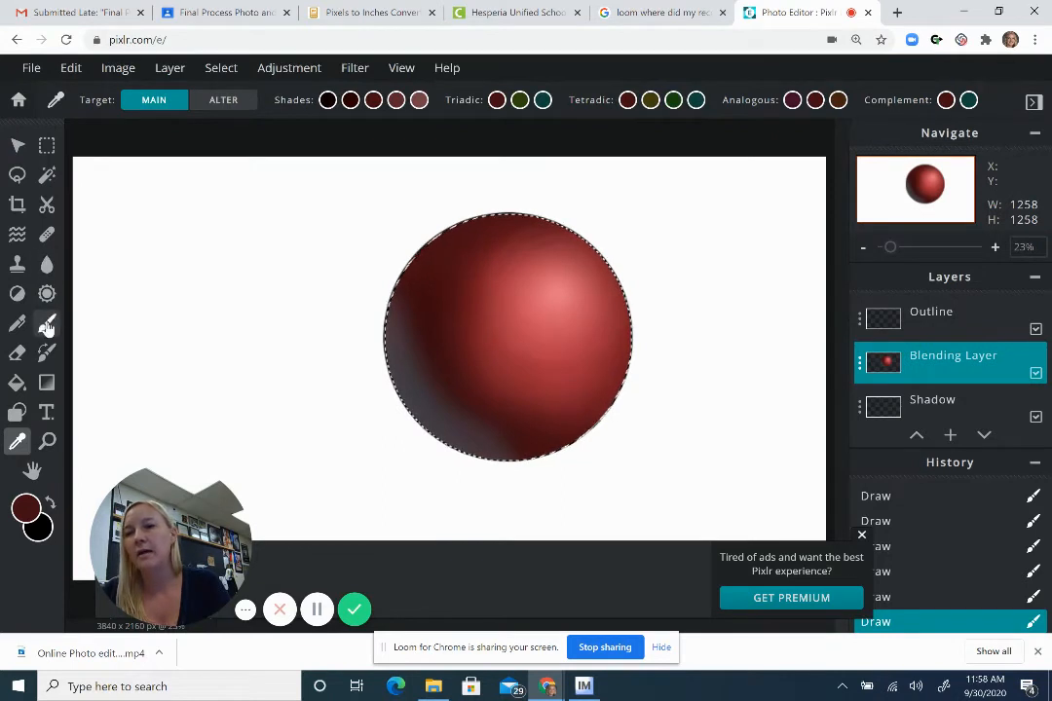
{"action": "key", "text": "b"}
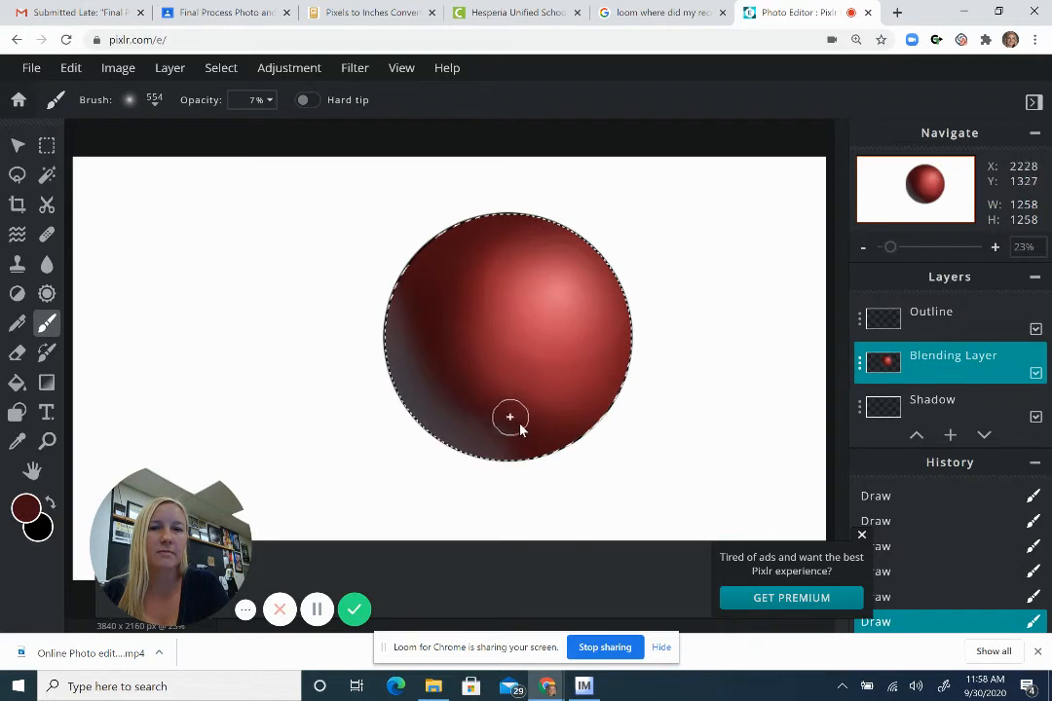
{"action": "mouse_move", "coordinate": [427, 377]}
{"action": "left_mouse_down"}
{"action": "mouse_move", "coordinate": [455, 425]}
{"action": "mouse_move", "coordinate": [531, 451]}
{"action": "left_mouse_up"}
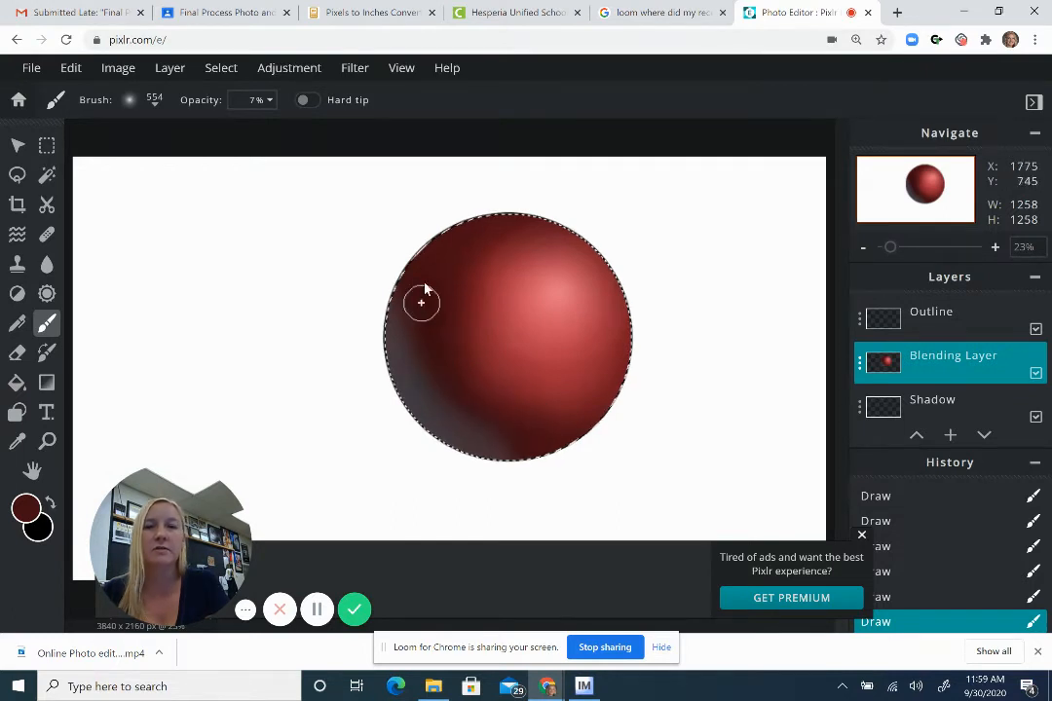
{"action": "mouse_move", "coordinate": [434, 401]}
{"action": "left_mouse_down"}
{"action": "mouse_move", "coordinate": [448, 429]}
{"action": "mouse_move", "coordinate": [523, 450]}
{"action": "left_mouse_up"}
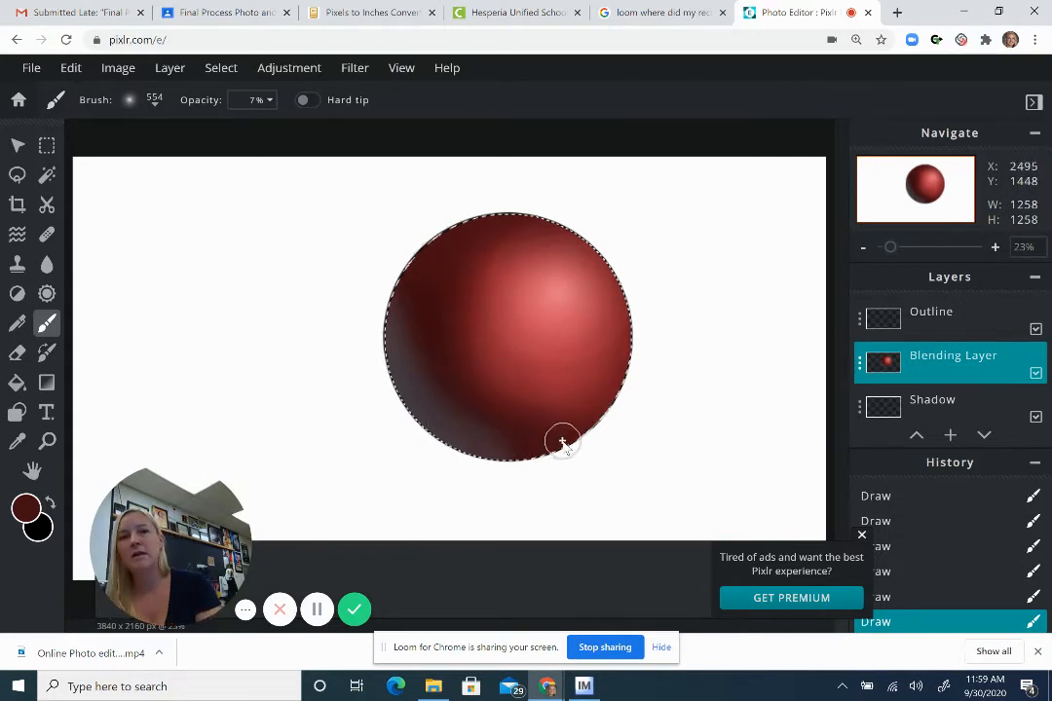
Step: Reuse the recent light blue (#71D6E8) and brush over the circle's lower-left edge to strengthen the reflected light
{"action": "left_click", "coordinate": [26, 506]}
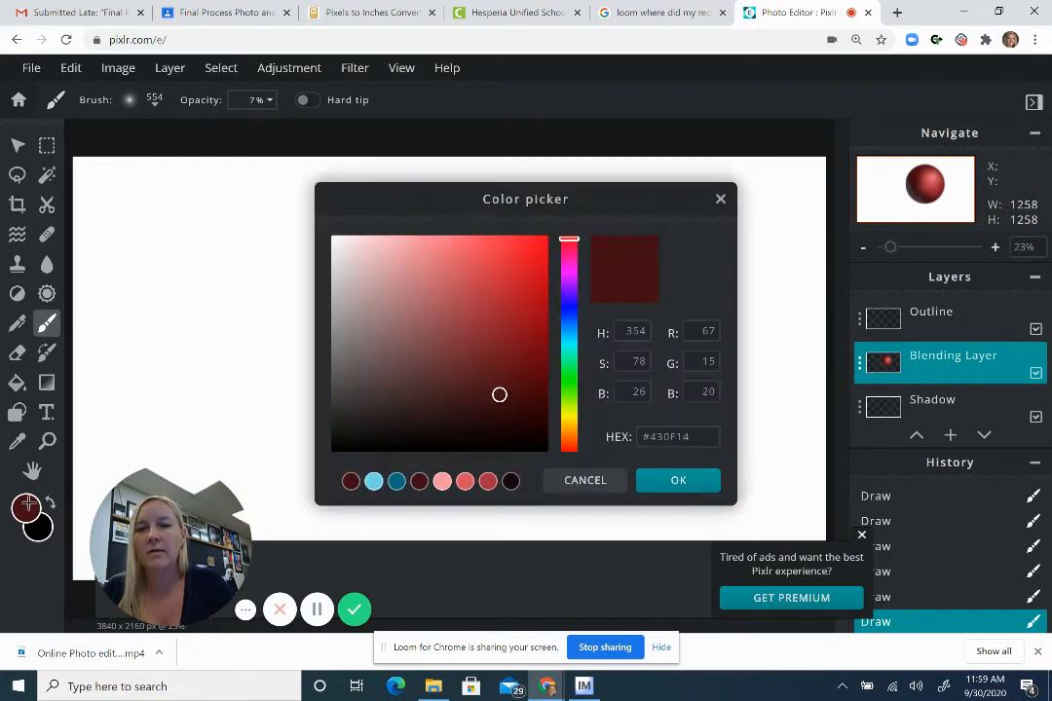
{"action": "left_click", "coordinate": [373, 481]}
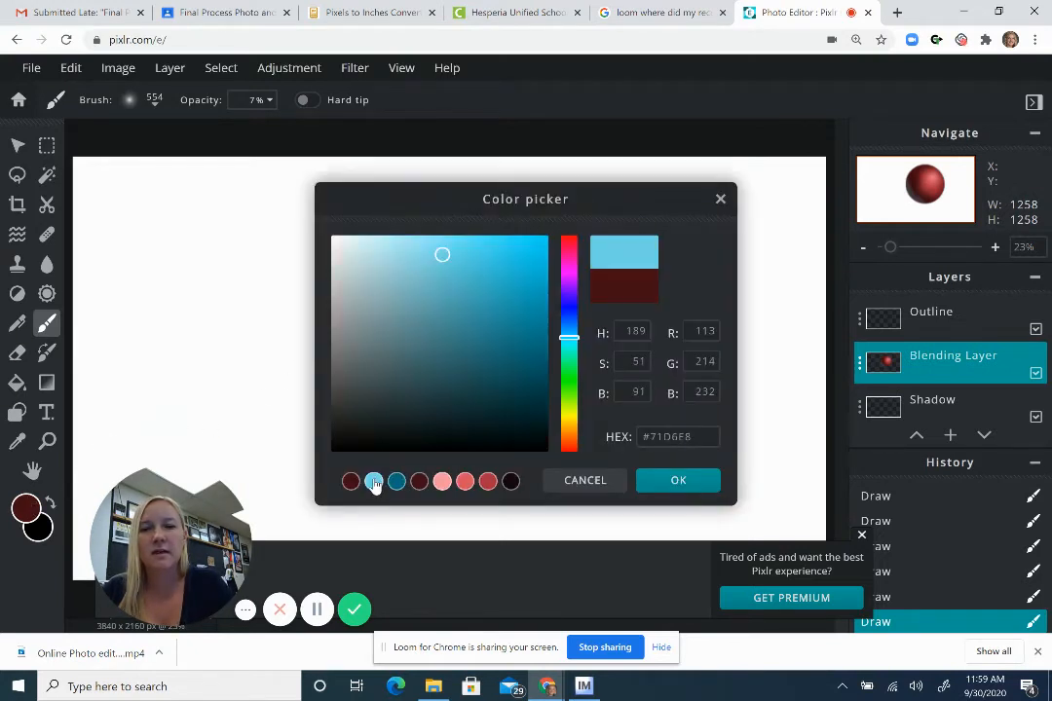
{"action": "left_click", "coordinate": [674, 481]}
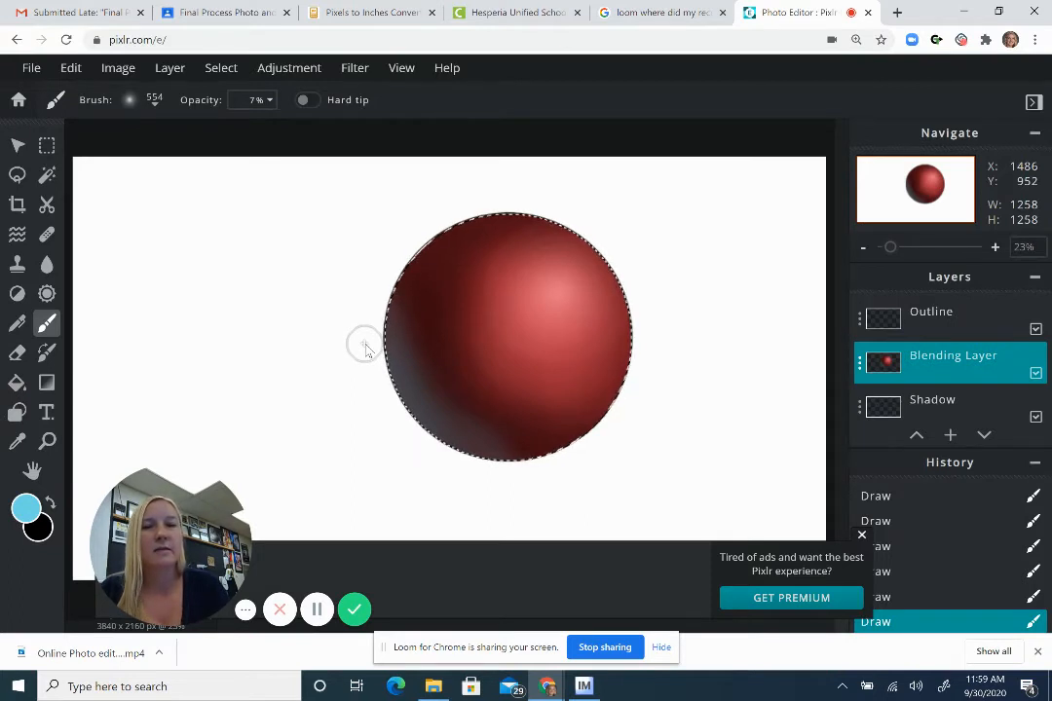
Step: Activate the Shadow layer and invert the selection so painting affects only the area outside the circle
{"action": "left_click", "coordinate": [939, 402]}
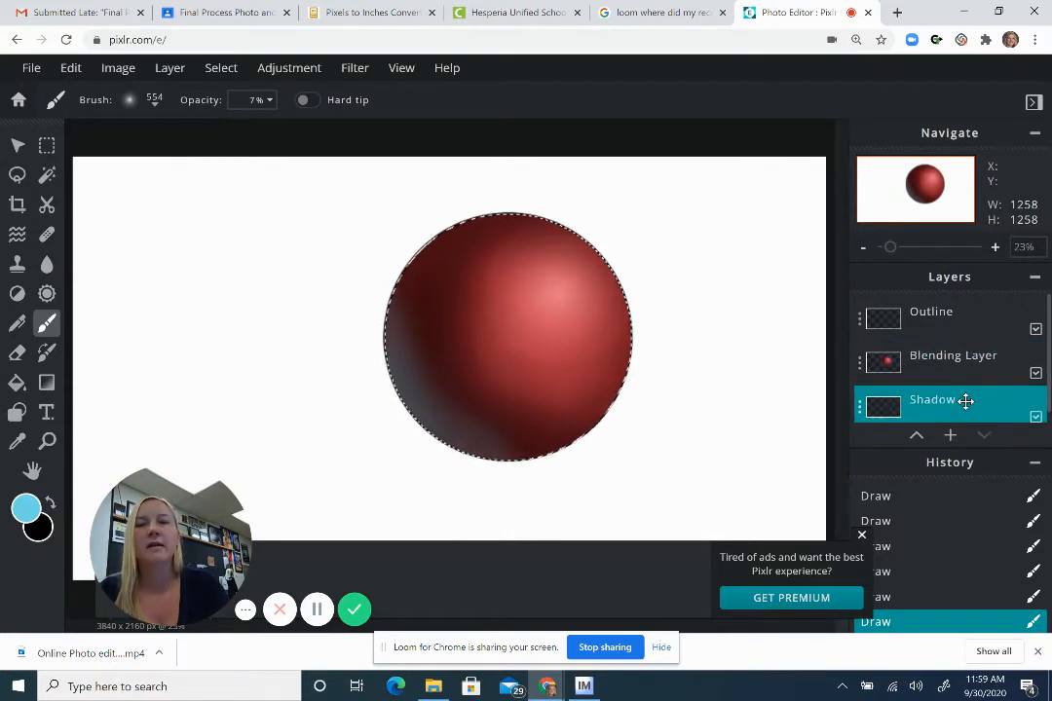
{"action": "left_click", "coordinate": [226, 70]}
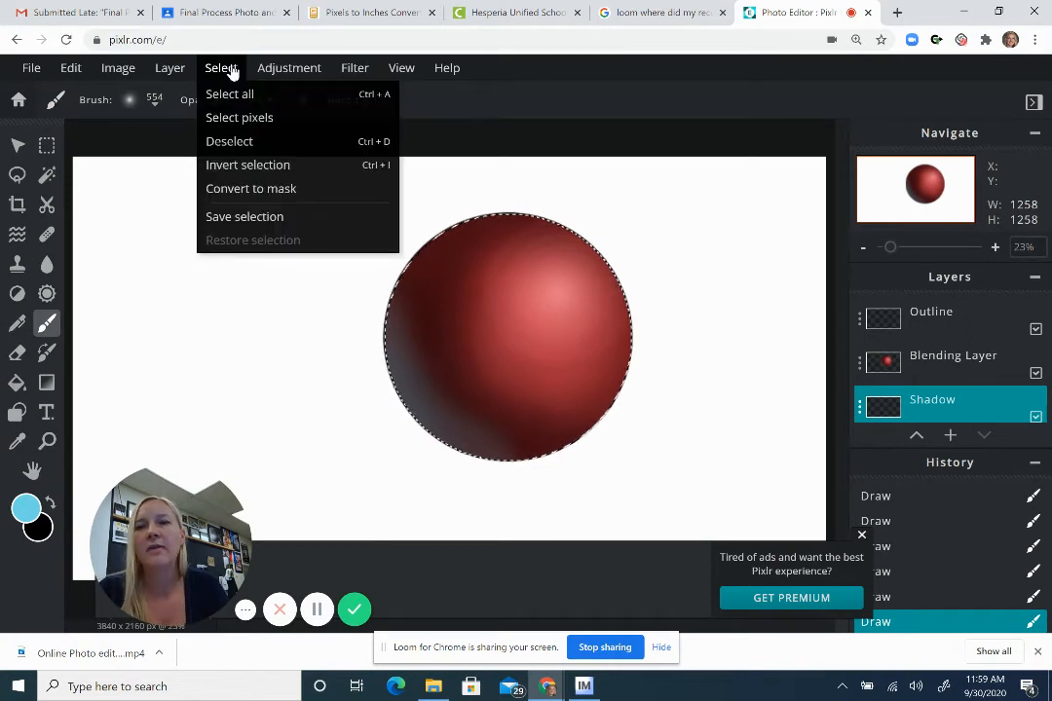
{"action": "left_click", "coordinate": [234, 168]}
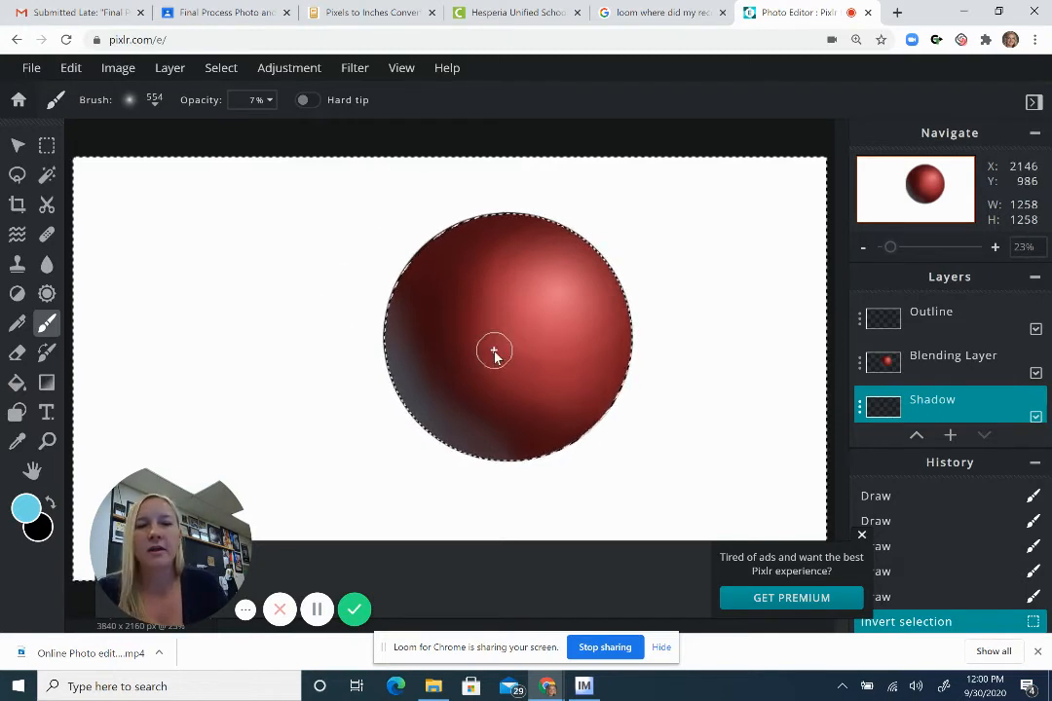
Step: Swap the main colour to black, enlarge the Brush to 844 px and brush a faint cast shadow beneath both sides of the circle
{"action": "left_click", "coordinate": [49, 505]}
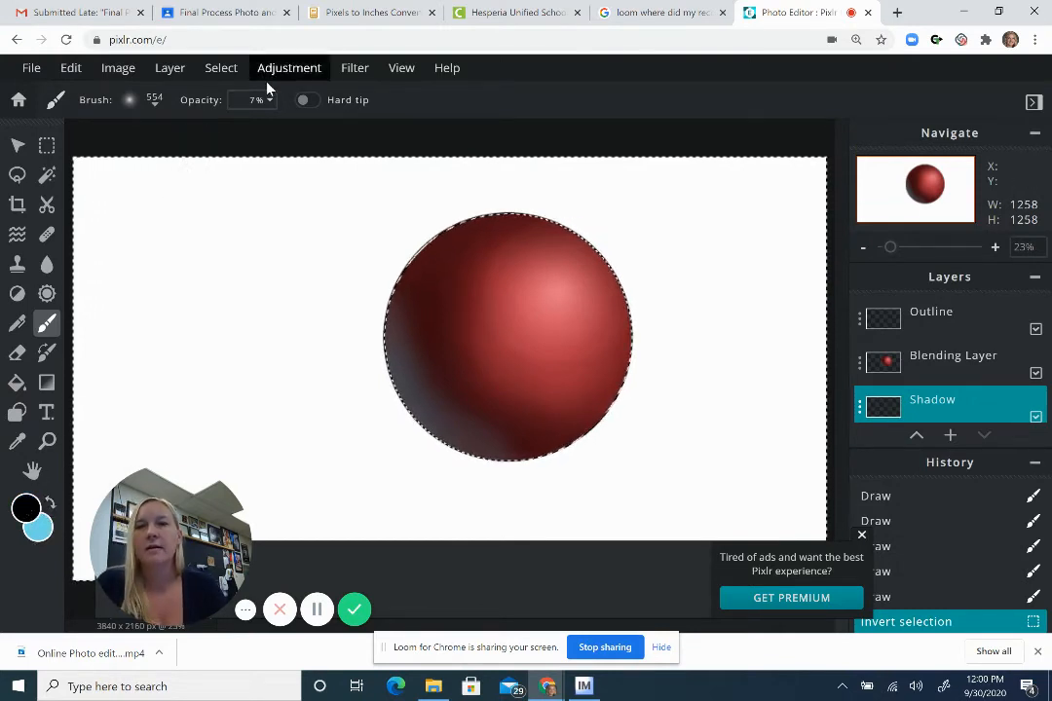
{"action": "left_click", "coordinate": [133, 105]}
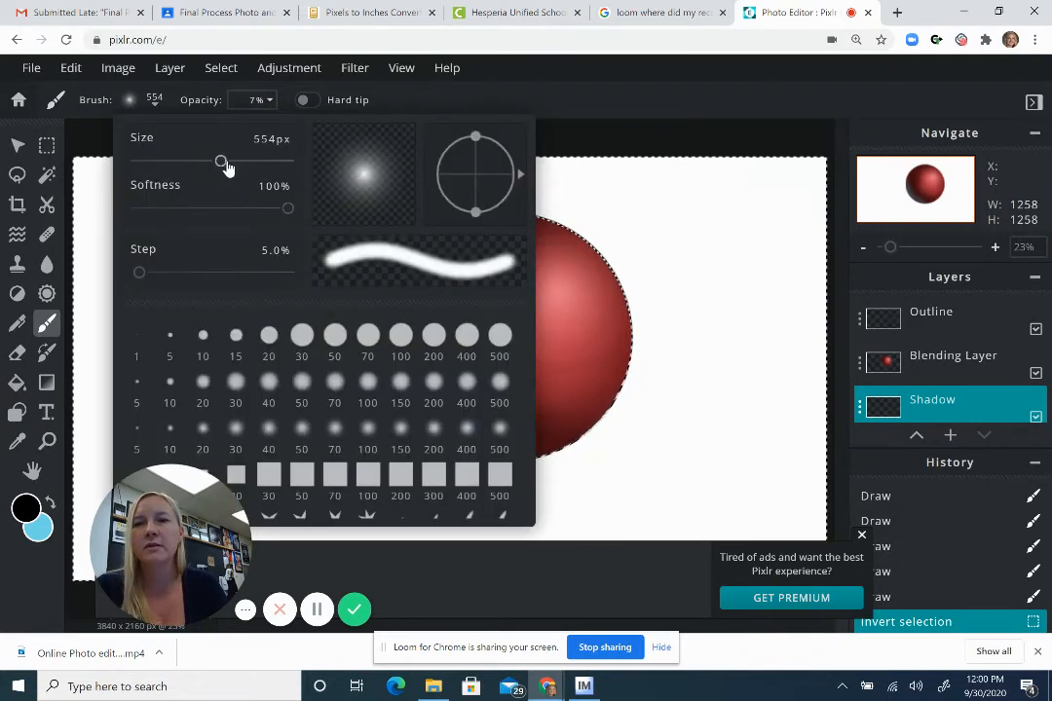
{"action": "left_click_drag", "start_coordinate": [223, 162], "coordinate": [267, 178]}
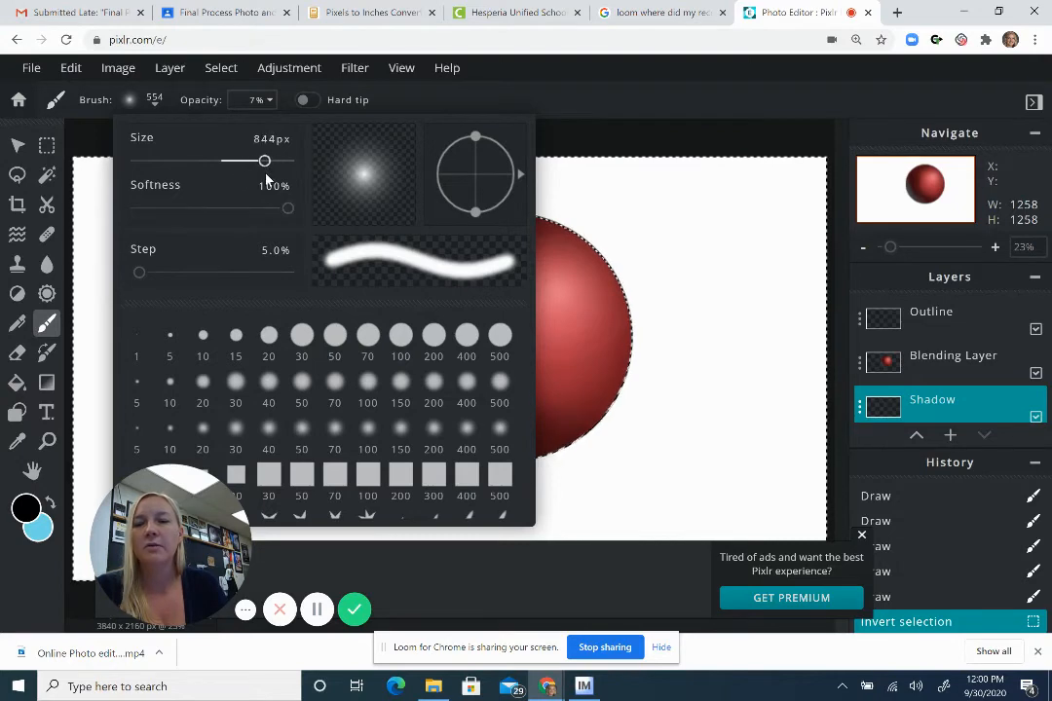
{"action": "left_click", "coordinate": [588, 455]}
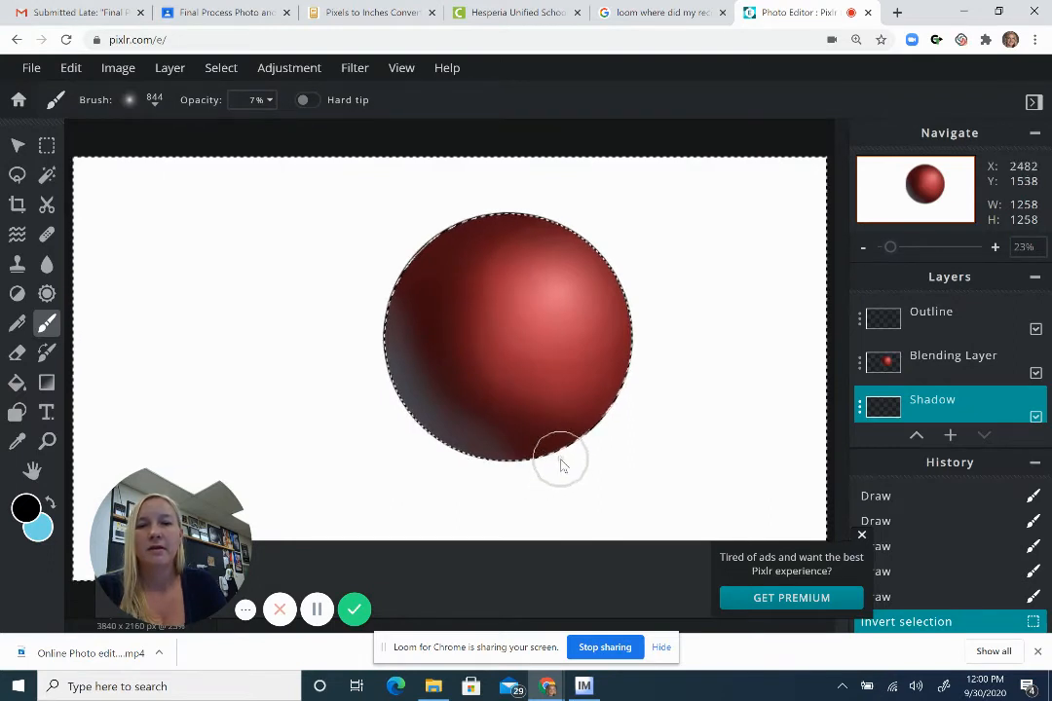
{"action": "left_click_drag", "start_coordinate": [638, 469], "coordinate": [672, 460]}
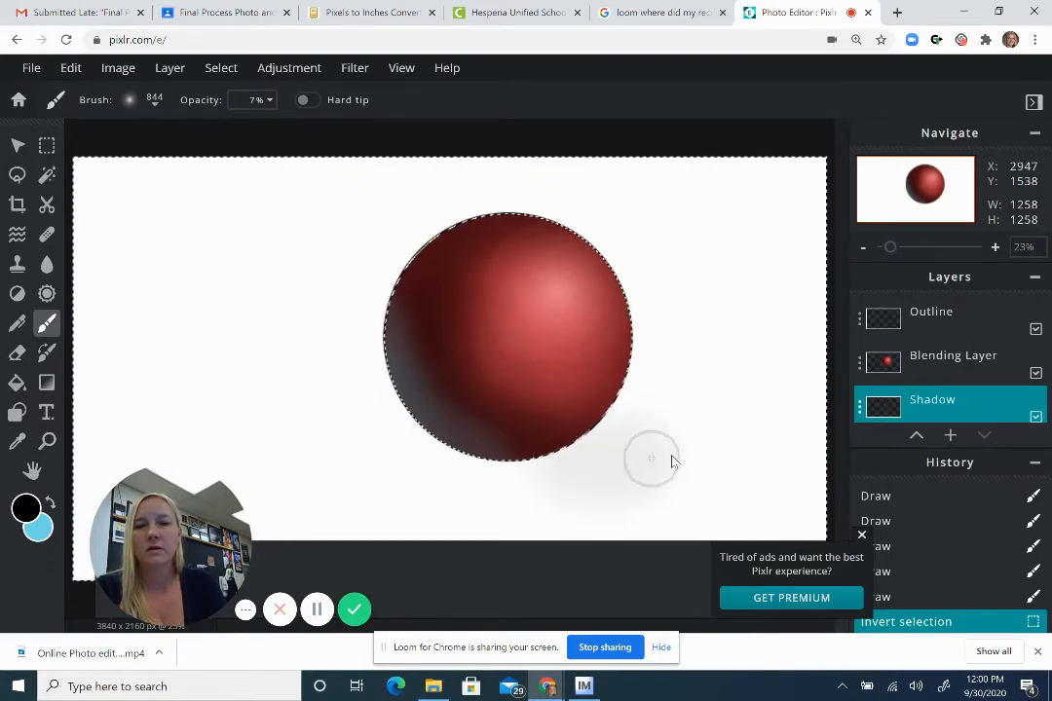
{"action": "left_click_drag", "start_coordinate": [386, 445], "coordinate": [343, 429]}
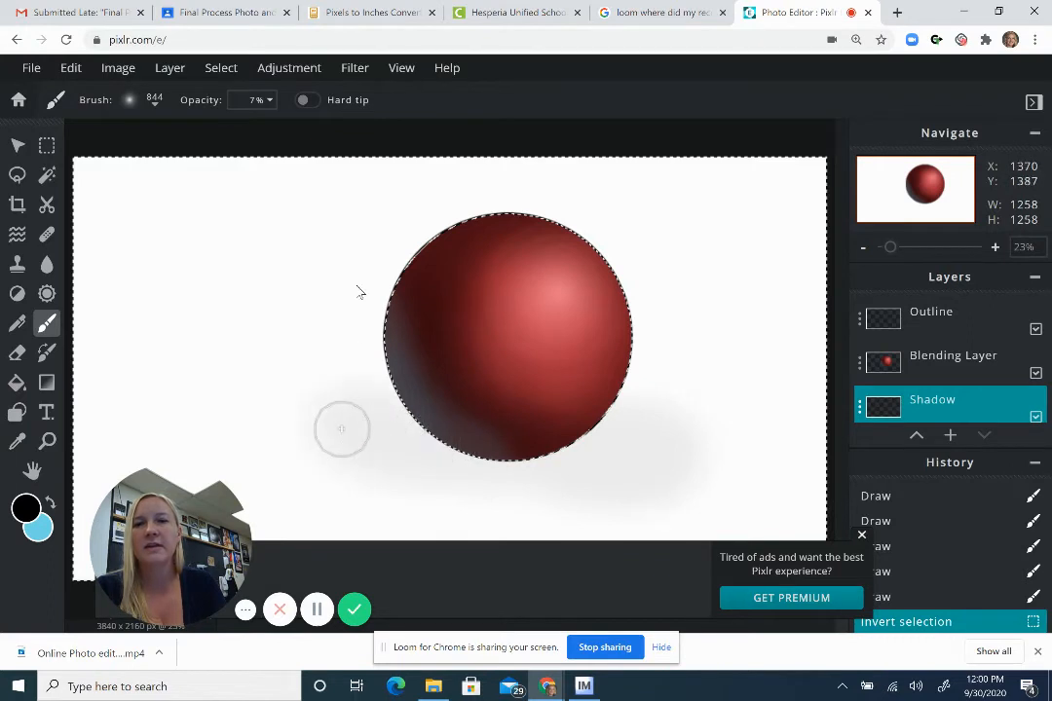
Step: Raise the Brush opacity to 26% and darken the cast shadow under the circle and out to its lower left
{"action": "left_click", "coordinate": [265, 99]}
{"action": "left_click_drag", "start_coordinate": [143, 131], "coordinate": [167, 128]}
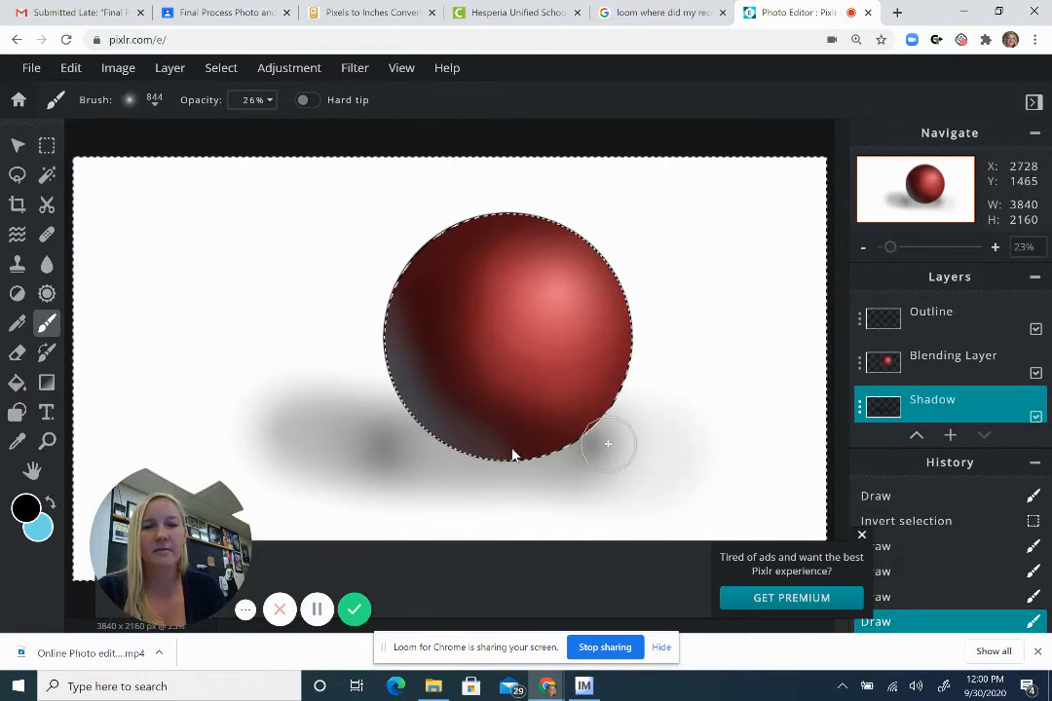
{"action": "mouse_move", "coordinate": [608, 444]}
{"action": "left_mouse_down"}
{"action": "mouse_move", "coordinate": [471, 452]}
{"action": "mouse_move", "coordinate": [593, 450]}
{"action": "mouse_move", "coordinate": [473, 470]}
{"action": "mouse_move", "coordinate": [301, 437]}
{"action": "mouse_move", "coordinate": [398, 445]}
{"action": "mouse_move", "coordinate": [443, 432]}
{"action": "left_mouse_up"}
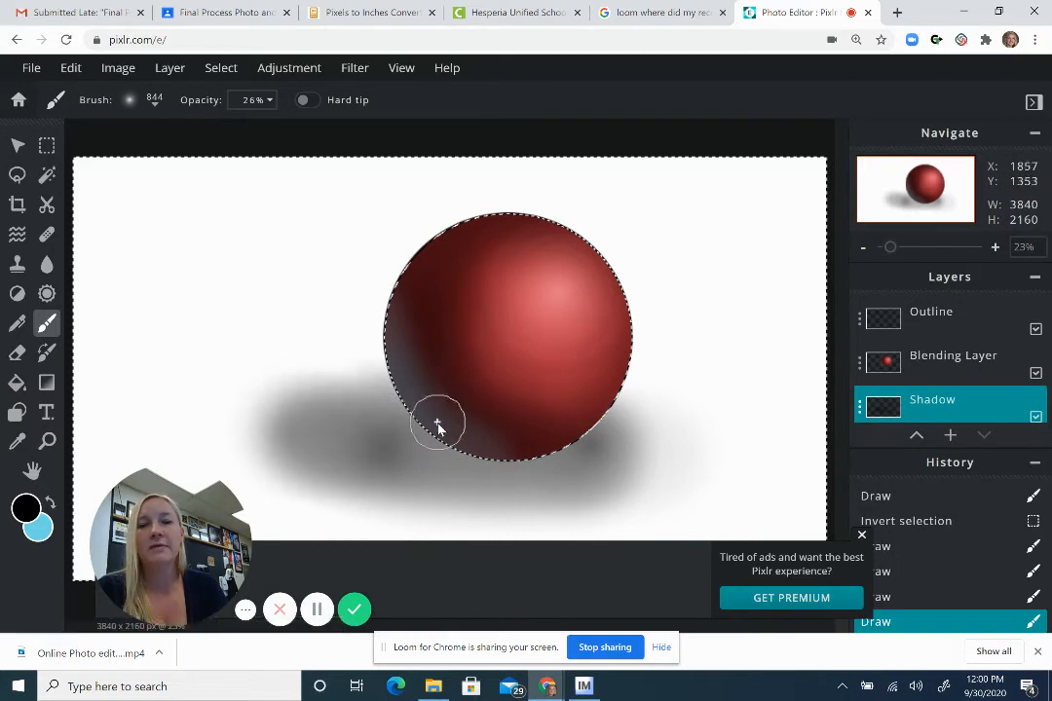
{"action": "left_click_drag", "start_coordinate": [591, 447], "coordinate": [601, 446]}
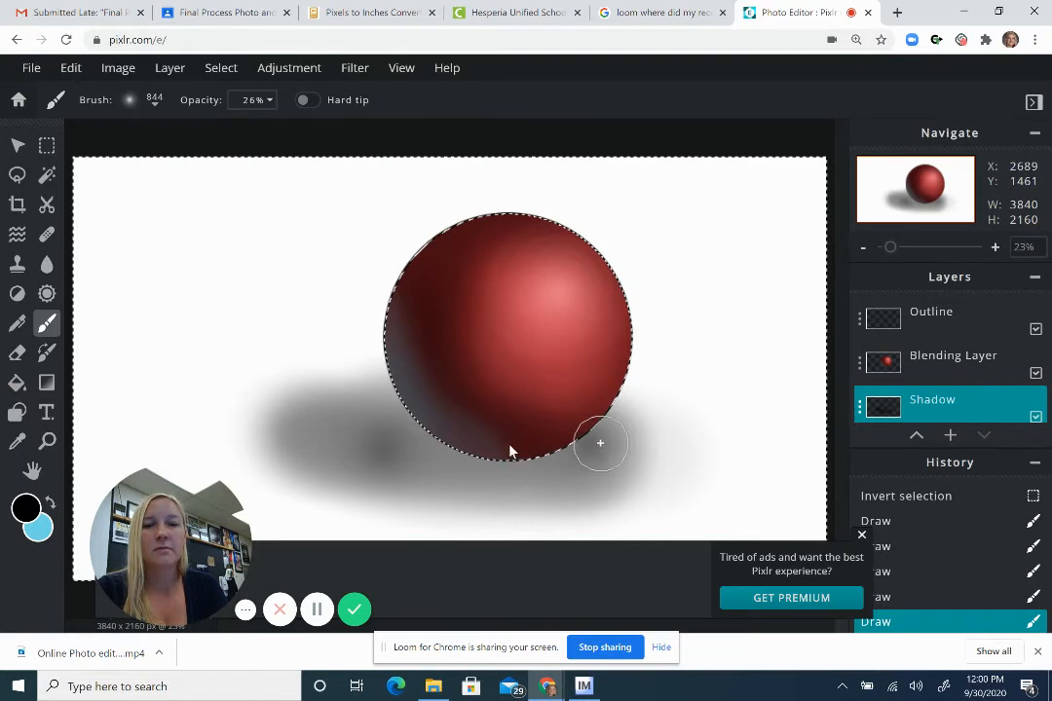
{"action": "mouse_move", "coordinate": [600, 443]}
{"action": "left_mouse_down"}
{"action": "mouse_move", "coordinate": [375, 444]}
{"action": "mouse_move", "coordinate": [454, 458]}
{"action": "mouse_move", "coordinate": [498, 458]}
{"action": "mouse_move", "coordinate": [326, 434]}
{"action": "mouse_move", "coordinate": [454, 438]}
{"action": "mouse_move", "coordinate": [415, 437]}
{"action": "left_mouse_up"}
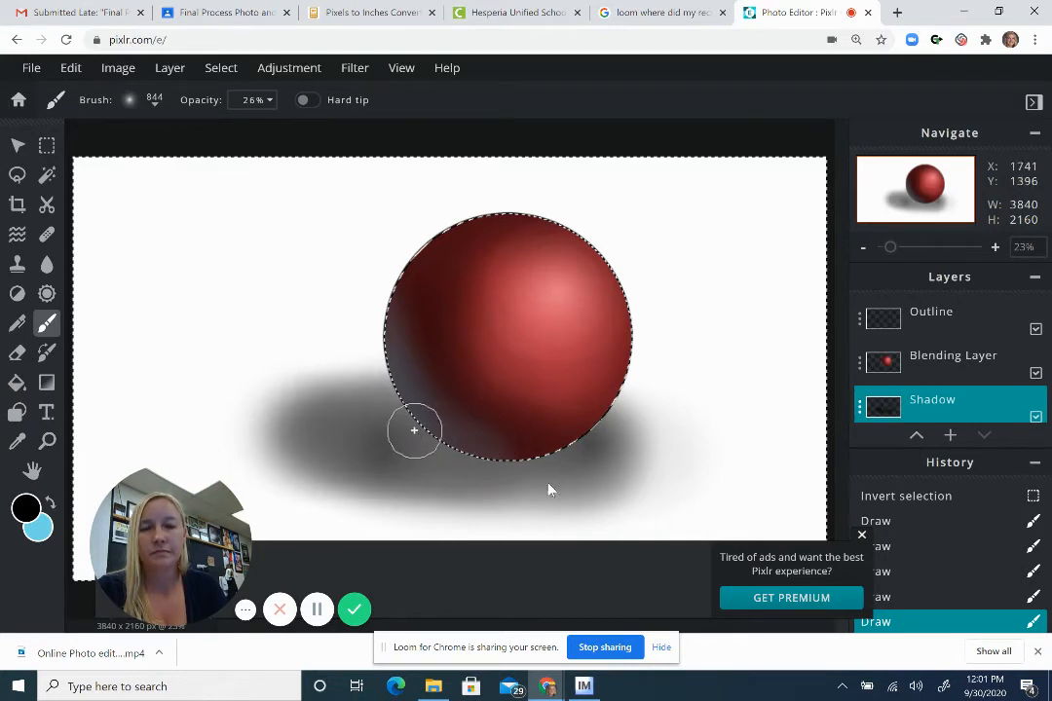
{"action": "mouse_move", "coordinate": [414, 430]}
{"action": "left_mouse_down"}
{"action": "mouse_move", "coordinate": [612, 512]}
{"action": "mouse_move", "coordinate": [643, 514]}
{"action": "mouse_move", "coordinate": [577, 482]}
{"action": "left_mouse_up"}
{"action": "right_click", "coordinate": [575, 483]}
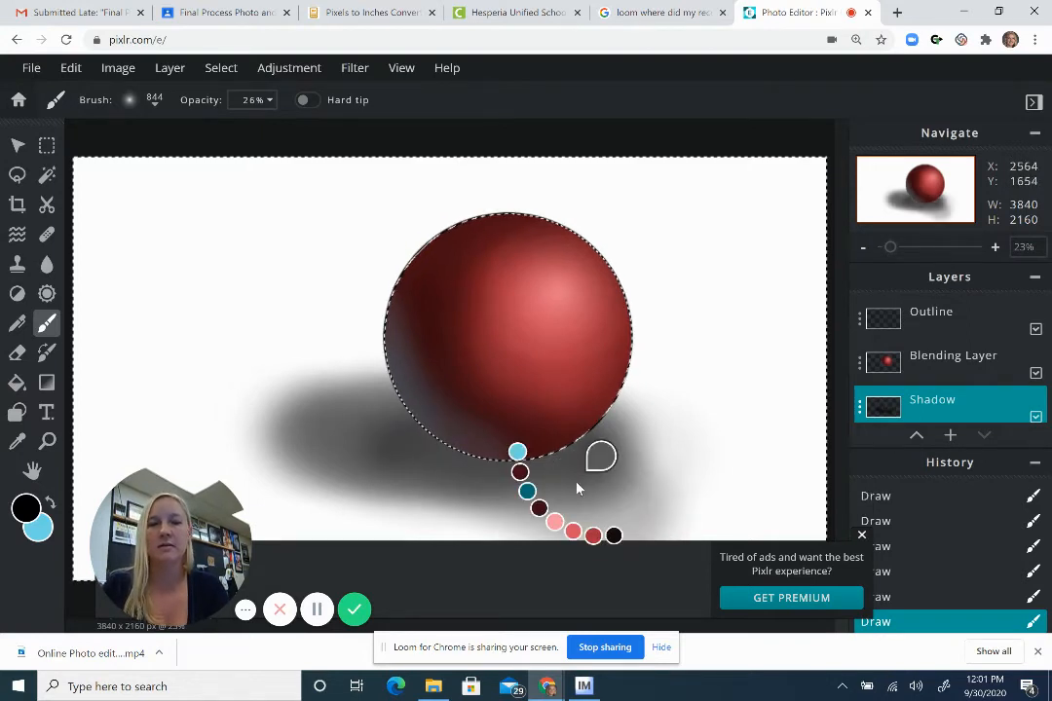
Step: Undo the last shadow stroke and brush black at 26% opacity closer under the circle to deepen the contact shadow
{"action": "key", "text": "ctrl+z"}
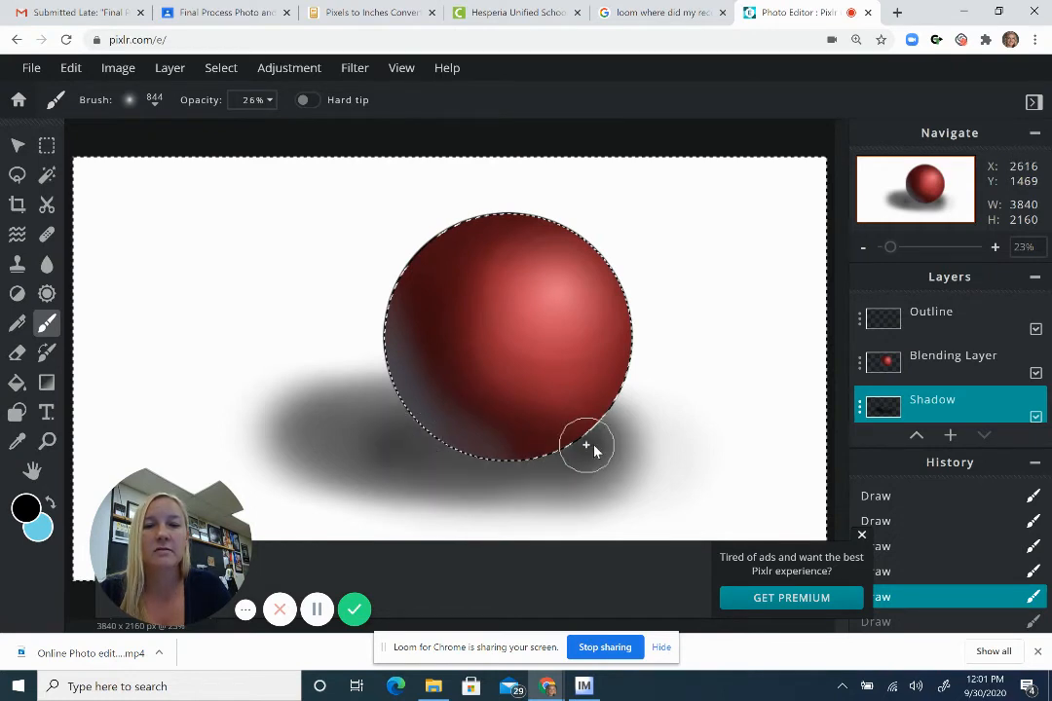
{"action": "left_click_drag", "start_coordinate": [460, 455], "coordinate": [412, 439]}
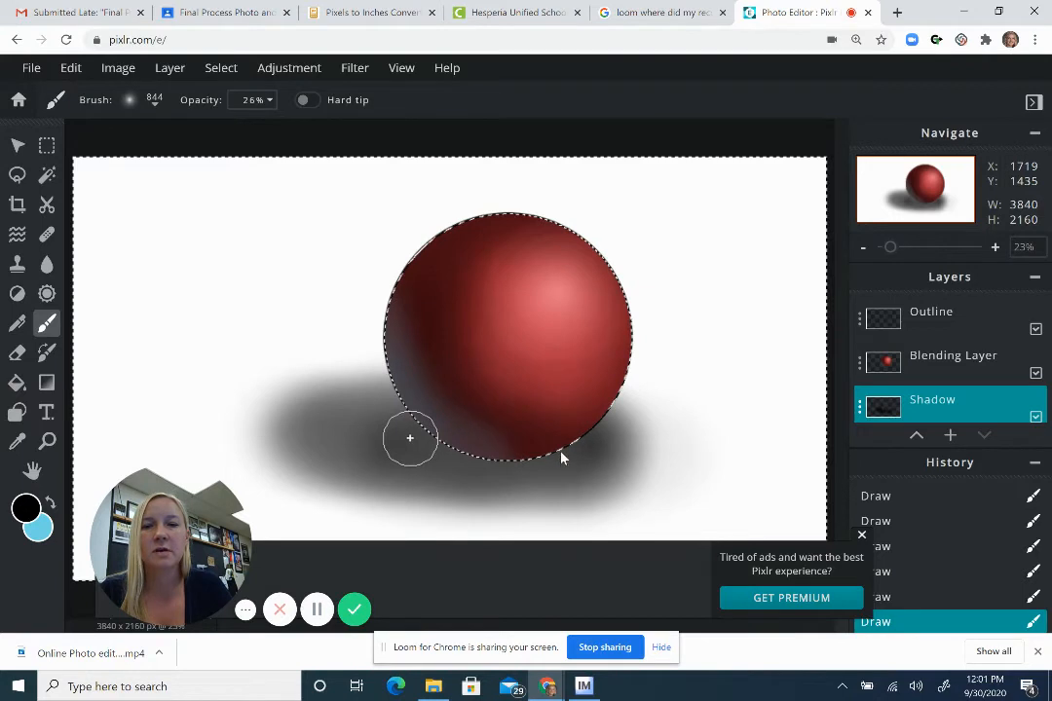
{"action": "mouse_move", "coordinate": [562, 460]}
{"action": "left_mouse_down"}
{"action": "mouse_move", "coordinate": [612, 456]}
{"action": "mouse_move", "coordinate": [404, 451]}
{"action": "mouse_move", "coordinate": [555, 444]}
{"action": "mouse_move", "coordinate": [404, 447]}
{"action": "mouse_move", "coordinate": [437, 457]}
{"action": "left_mouse_up"}
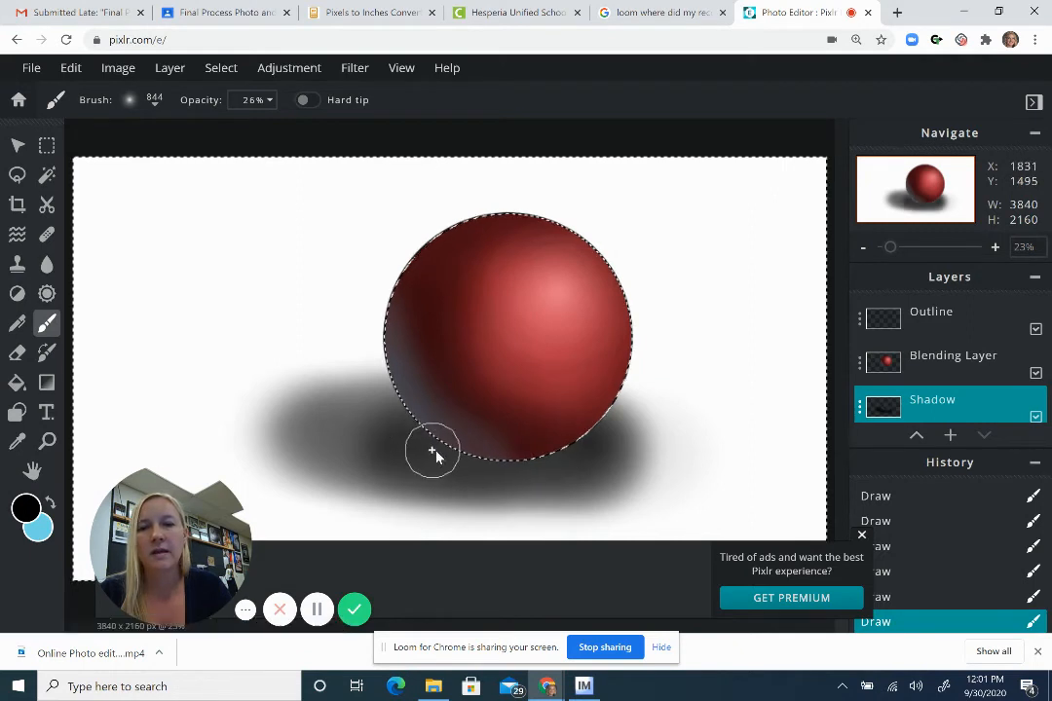
{"action": "mouse_move", "coordinate": [554, 456]}
{"action": "left_mouse_down"}
{"action": "mouse_move", "coordinate": [601, 445]}
{"action": "mouse_move", "coordinate": [411, 458]}
{"action": "mouse_move", "coordinate": [477, 462]}
{"action": "left_mouse_up"}
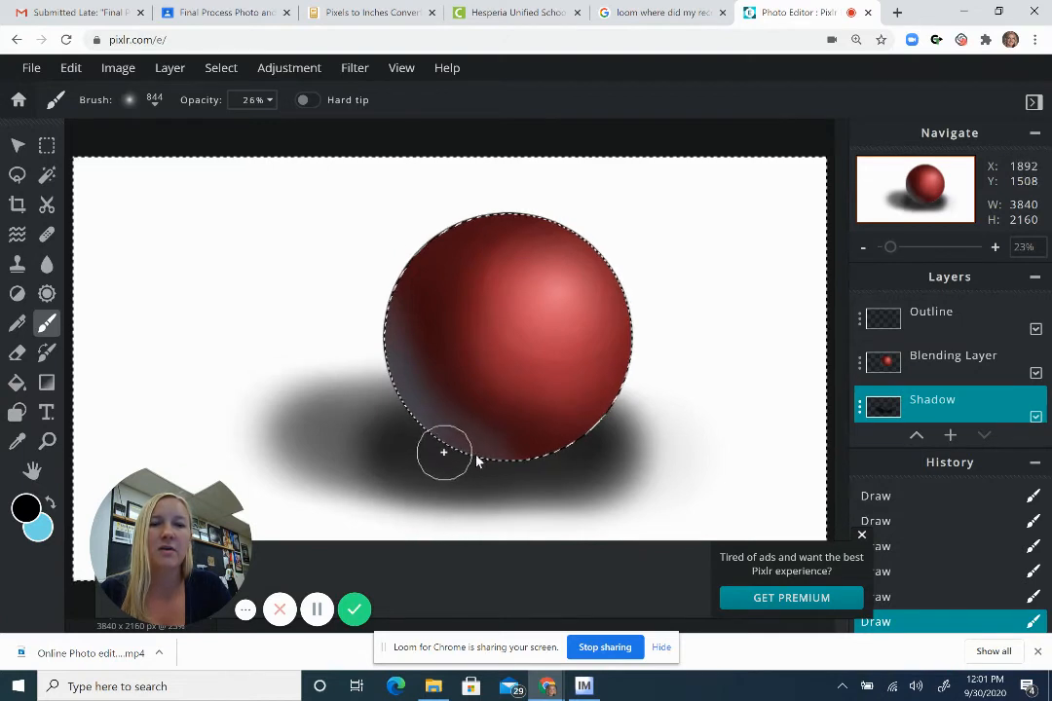
{"action": "mouse_move", "coordinate": [584, 463]}
{"action": "left_mouse_down"}
{"action": "mouse_move", "coordinate": [651, 462]}
{"action": "mouse_move", "coordinate": [538, 462]}
{"action": "left_mouse_up"}
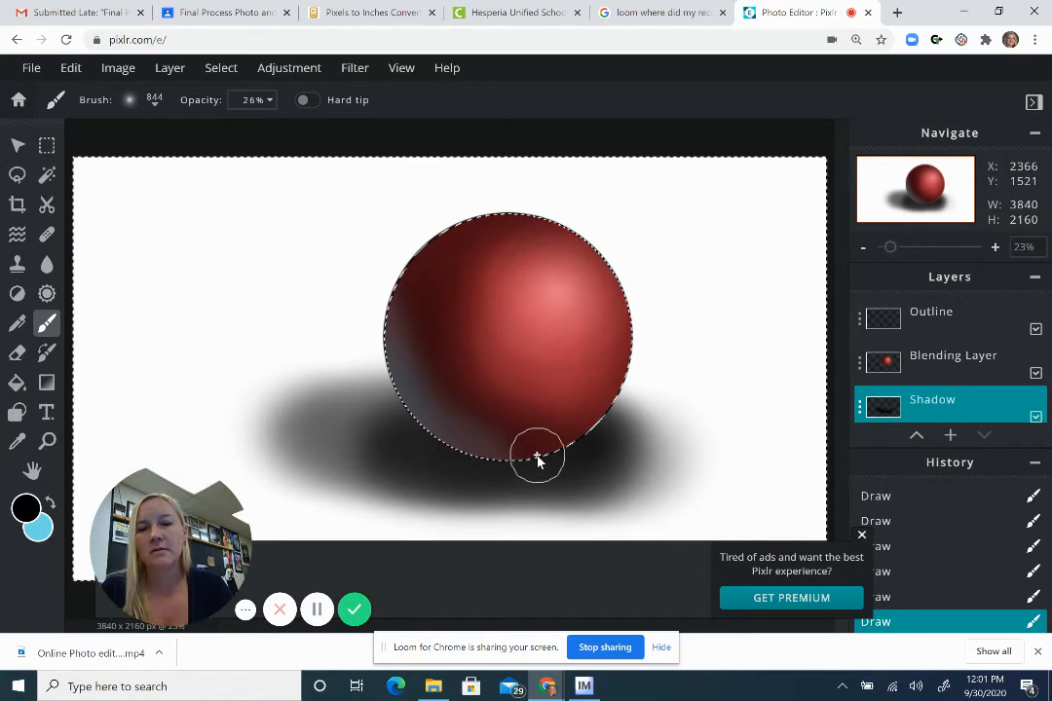
{"action": "key", "text": "ctrl+z"}
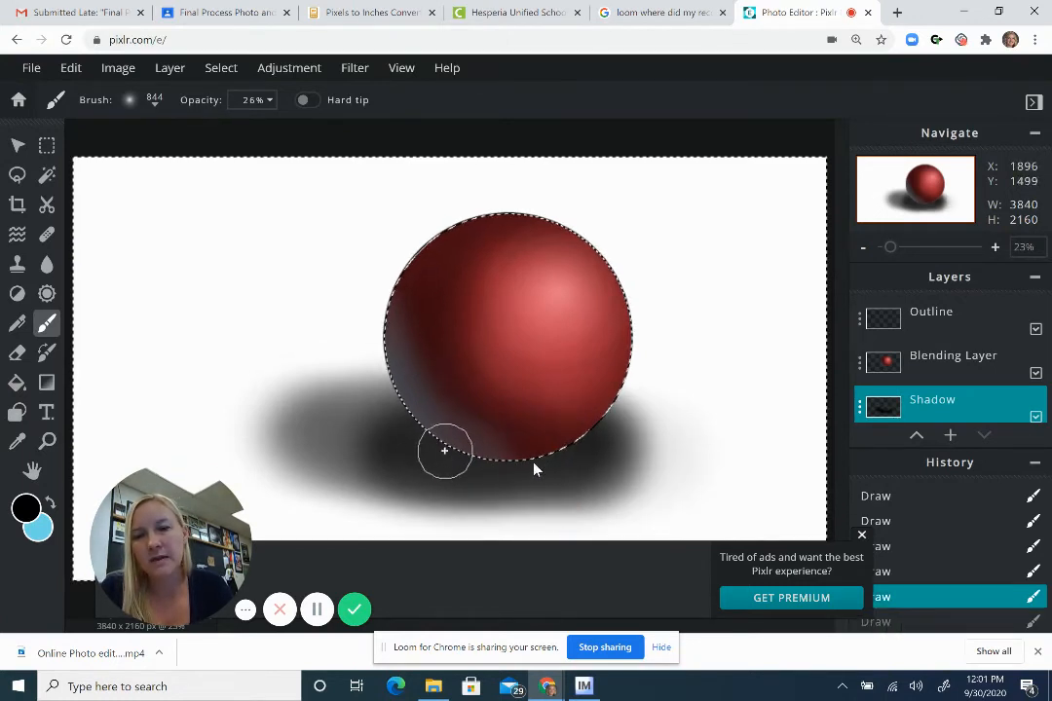
{"action": "mouse_move", "coordinate": [558, 471]}
{"action": "left_mouse_down"}
{"action": "mouse_move", "coordinate": [434, 459]}
{"action": "mouse_move", "coordinate": [536, 464]}
{"action": "left_mouse_up"}
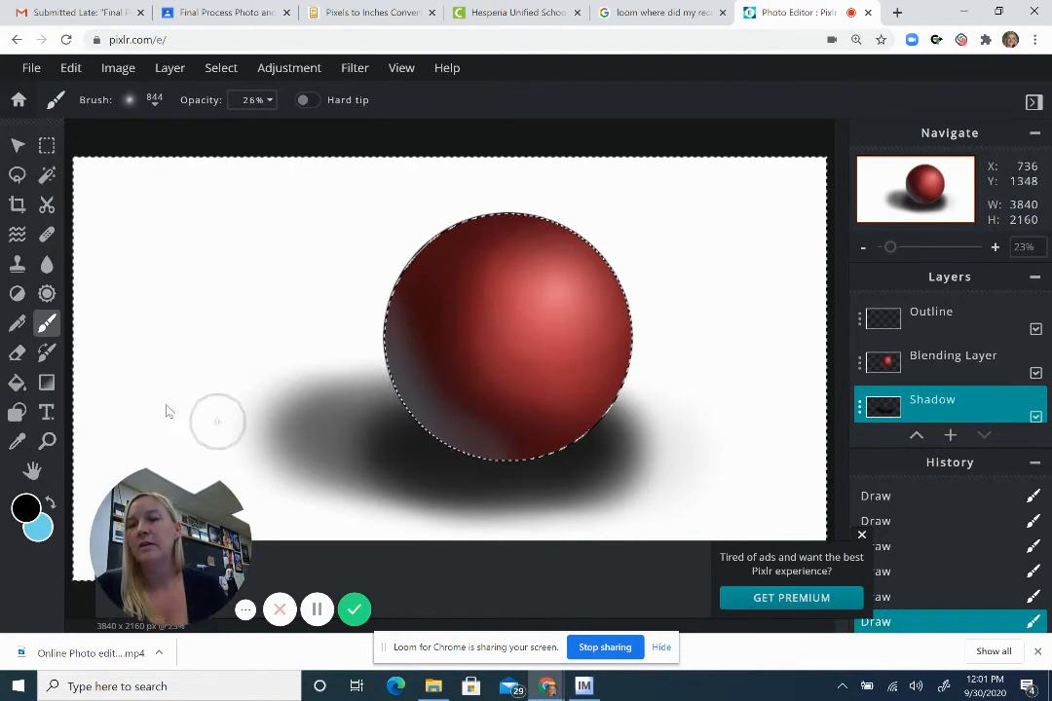
Step: Set up the Eraser with a size of 404 px, softness of 76% and step of 5%
{"action": "left_click", "coordinate": [18, 353]}
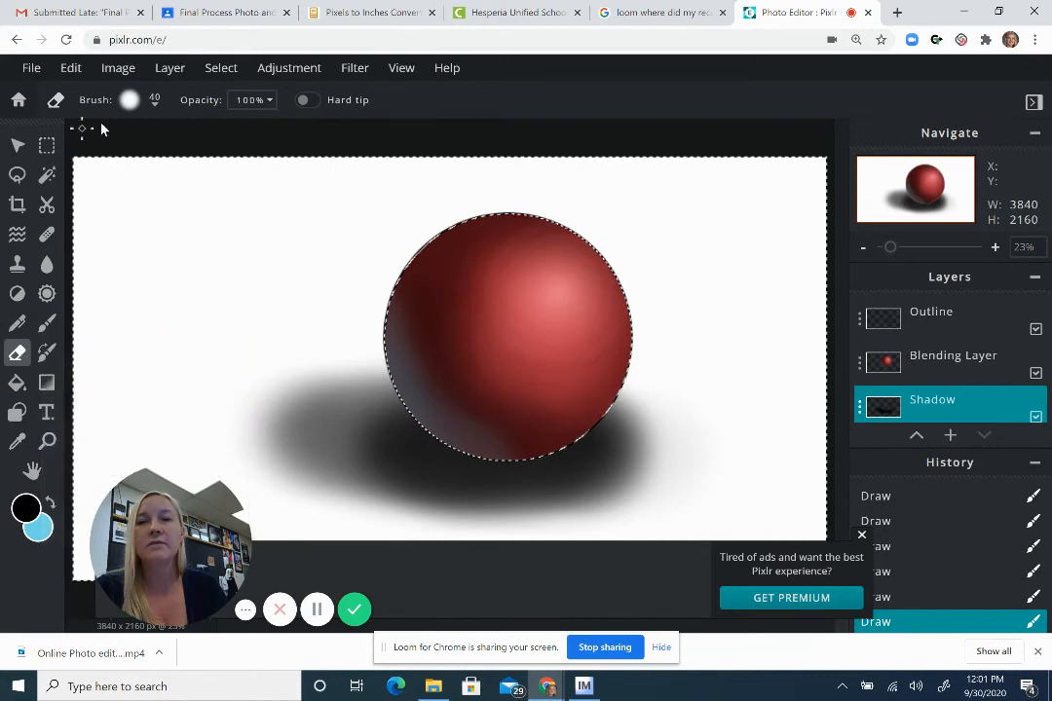
{"action": "left_click", "coordinate": [131, 101]}
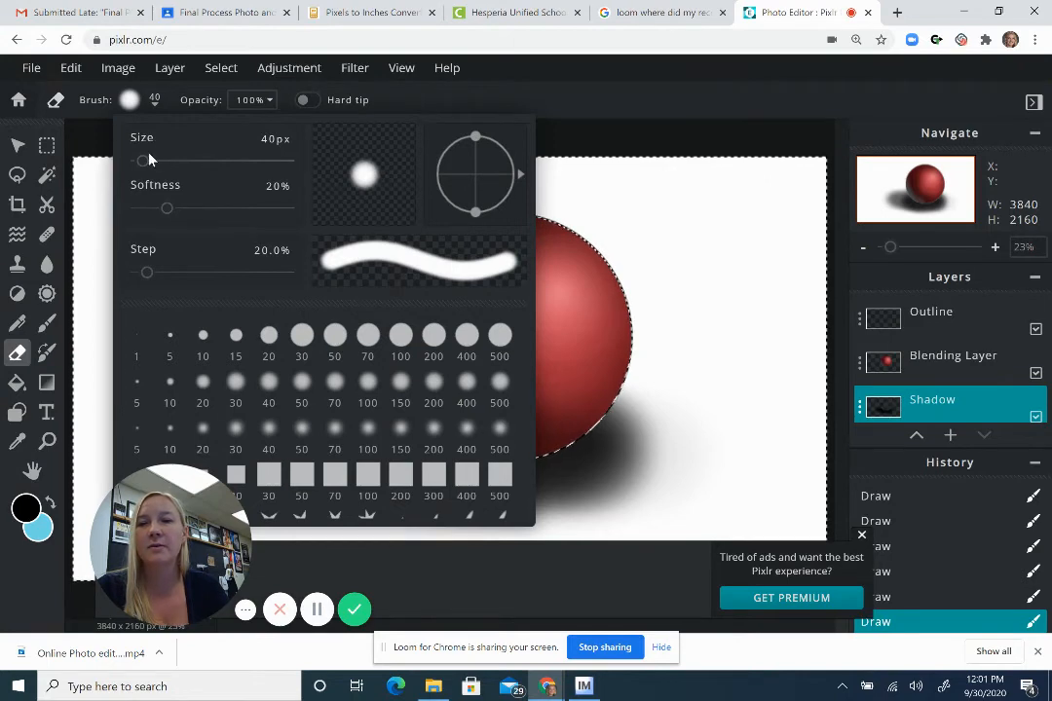
{"action": "mouse_move", "coordinate": [143, 163]}
{"action": "left_mouse_down"}
{"action": "mouse_move", "coordinate": [196, 164]}
{"action": "mouse_move", "coordinate": [221, 208]}
{"action": "mouse_move", "coordinate": [216, 220]}
{"action": "mouse_move", "coordinate": [245, 223]}
{"action": "mouse_move", "coordinate": [251, 209]}
{"action": "left_mouse_up"}
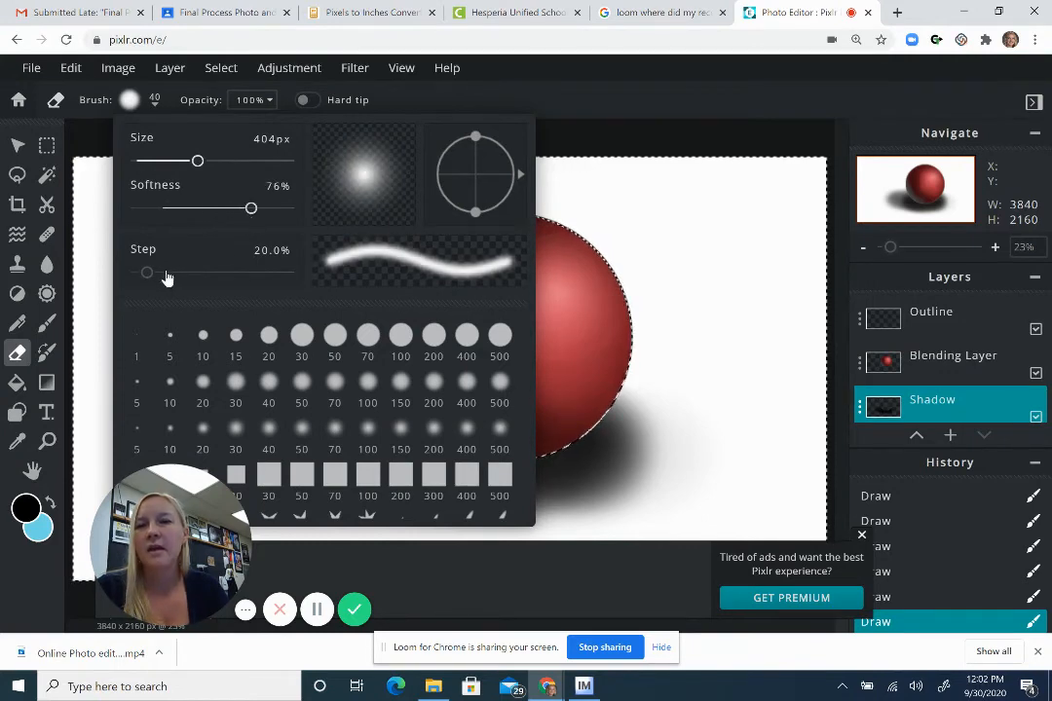
{"action": "left_click_drag", "start_coordinate": [148, 277], "coordinate": [139, 277]}
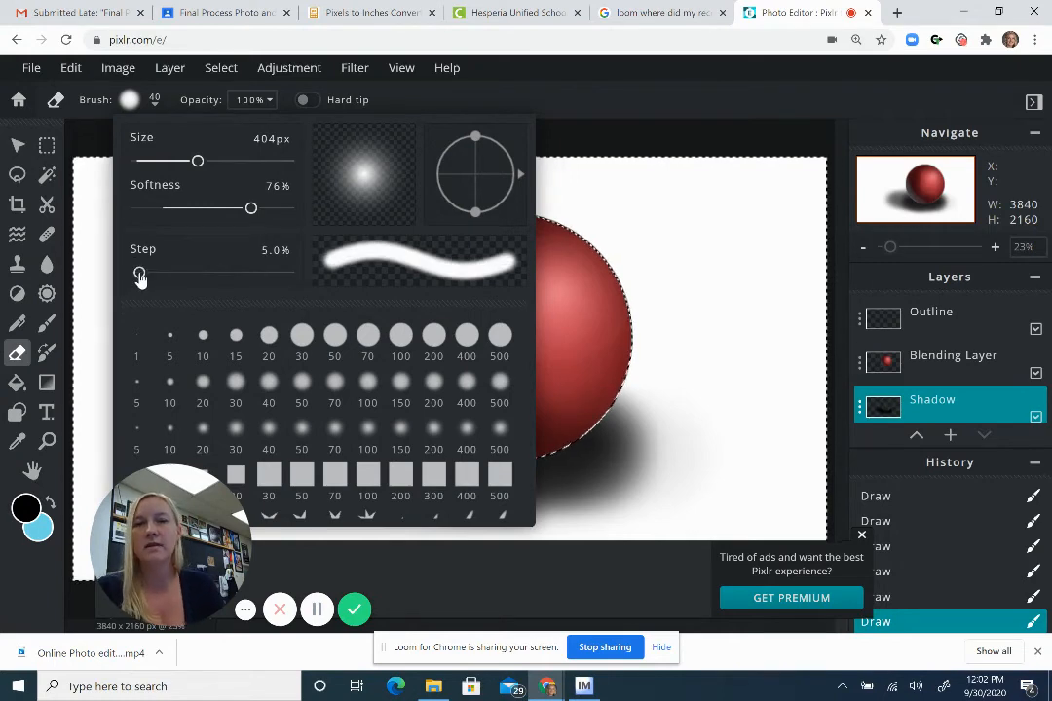
{"action": "left_click", "coordinate": [583, 136]}
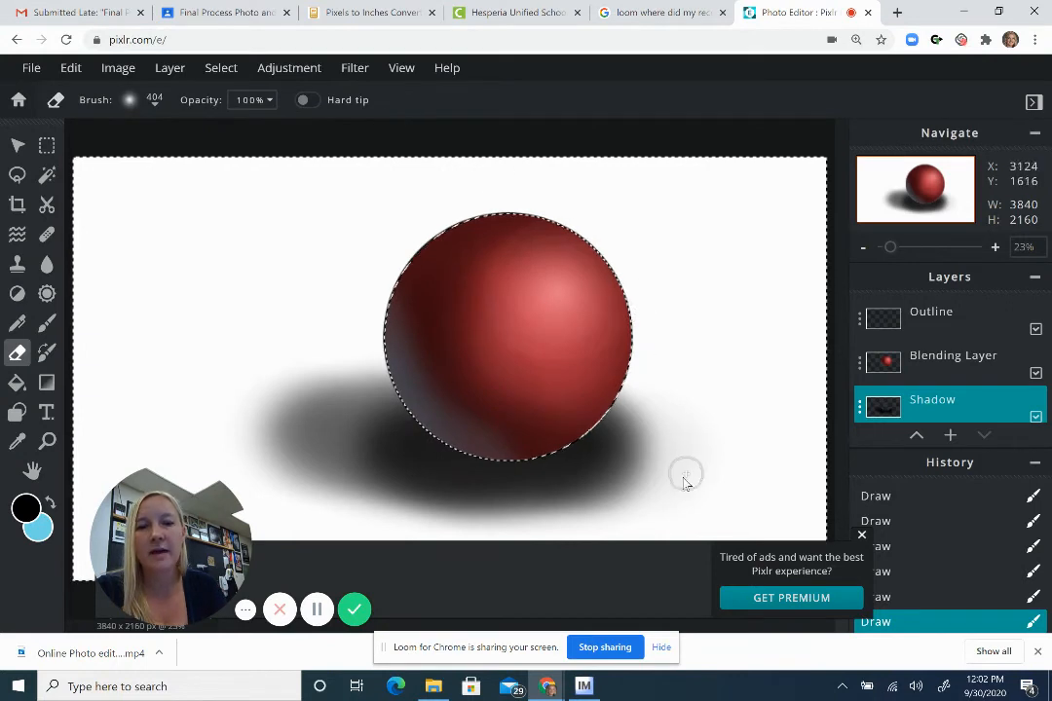
Step: Erase the cast shadow's outer fringe to the right of, beneath and lower left of the circle, undoing unwanted strokes
{"action": "mouse_move", "coordinate": [652, 502]}
{"action": "left_mouse_down"}
{"action": "mouse_move", "coordinate": [577, 537]}
{"action": "mouse_move", "coordinate": [499, 542]}
{"action": "left_mouse_up"}
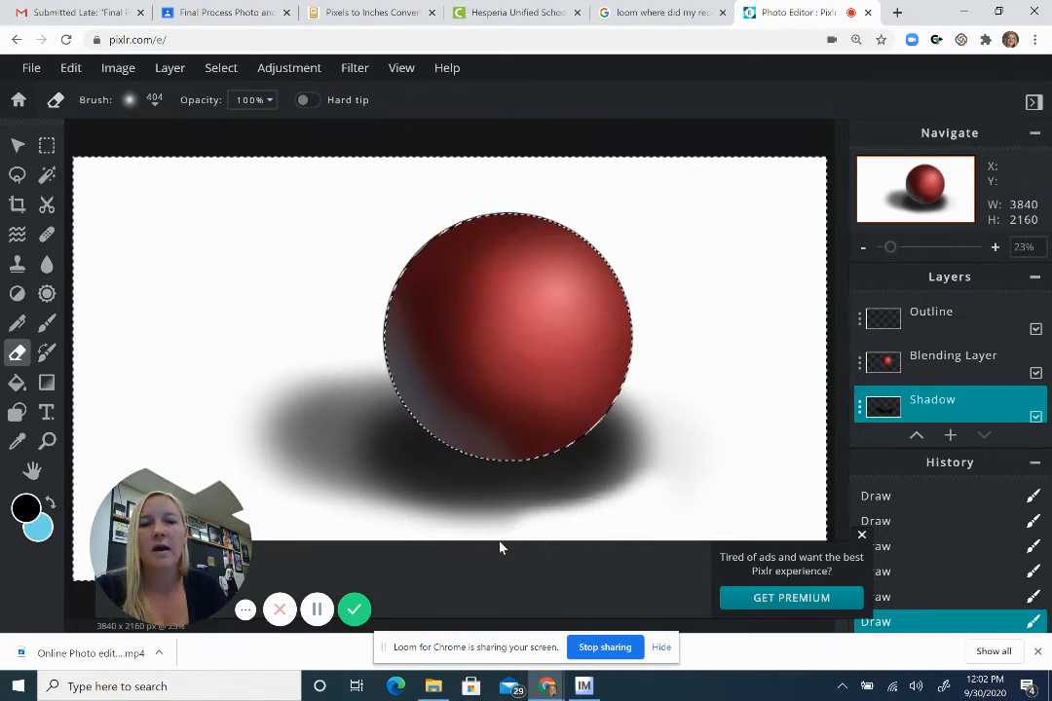
{"action": "mouse_move", "coordinate": [665, 389]}
{"action": "left_mouse_down"}
{"action": "mouse_move", "coordinate": [675, 359]}
{"action": "mouse_move", "coordinate": [690, 416]}
{"action": "mouse_move", "coordinate": [682, 461]}
{"action": "mouse_move", "coordinate": [663, 484]}
{"action": "mouse_move", "coordinate": [603, 512]}
{"action": "mouse_move", "coordinate": [512, 531]}
{"action": "mouse_move", "coordinate": [395, 539]}
{"action": "left_mouse_up"}
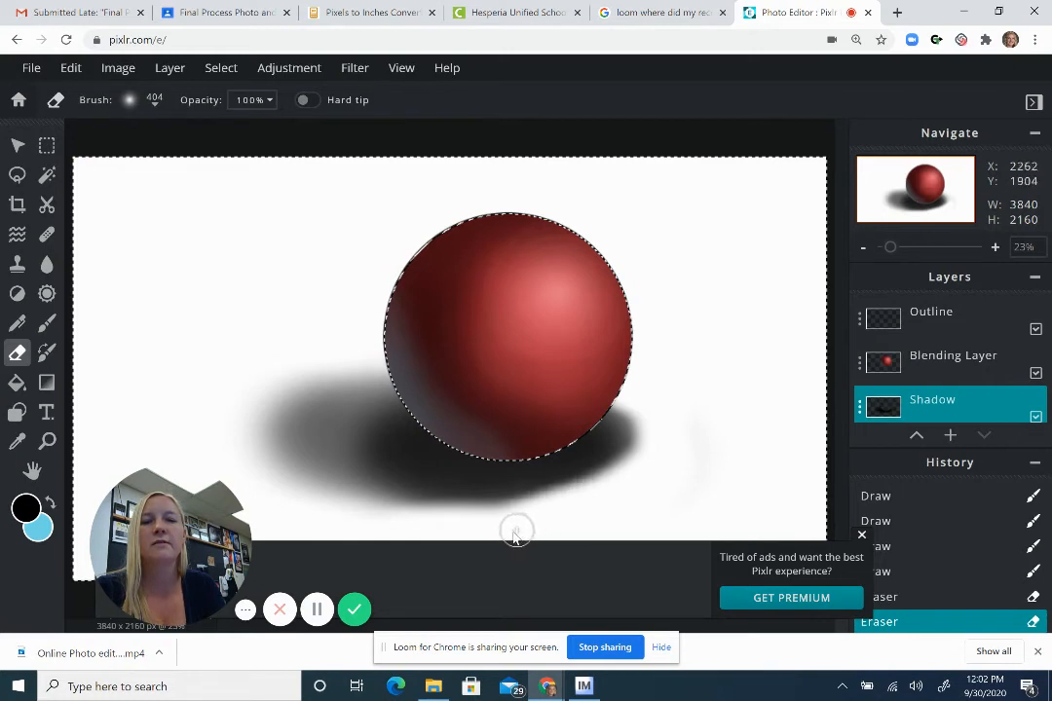
{"action": "left_click_drag", "start_coordinate": [424, 541], "coordinate": [421, 539]}
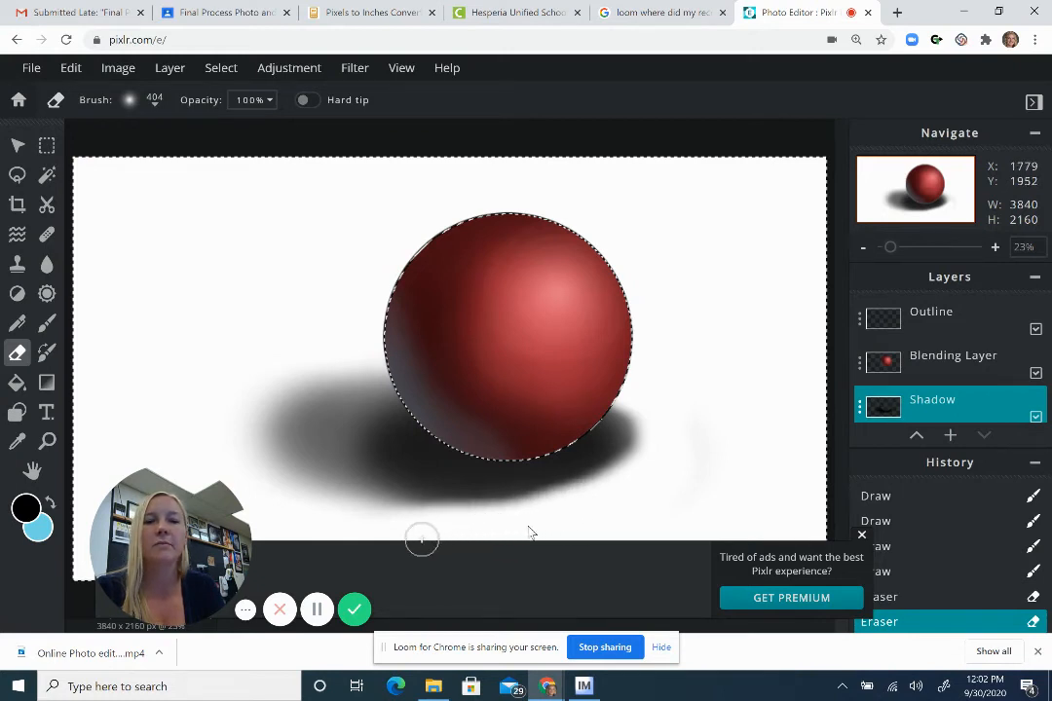
{"action": "left_click_drag", "start_coordinate": [763, 455], "coordinate": [694, 481]}
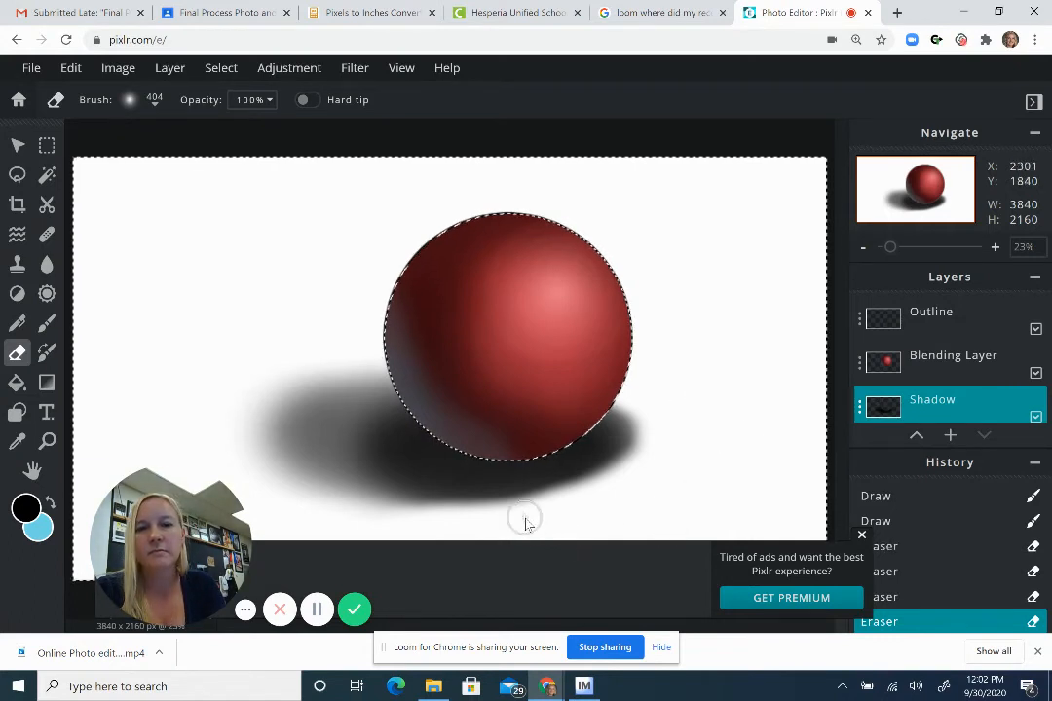
{"action": "mouse_move", "coordinate": [525, 523]}
{"action": "left_mouse_down"}
{"action": "mouse_move", "coordinate": [526, 515]}
{"action": "mouse_move", "coordinate": [442, 527]}
{"action": "mouse_move", "coordinate": [276, 505]}
{"action": "mouse_move", "coordinate": [299, 510]}
{"action": "mouse_move", "coordinate": [320, 509]}
{"action": "mouse_move", "coordinate": [278, 494]}
{"action": "left_mouse_up"}
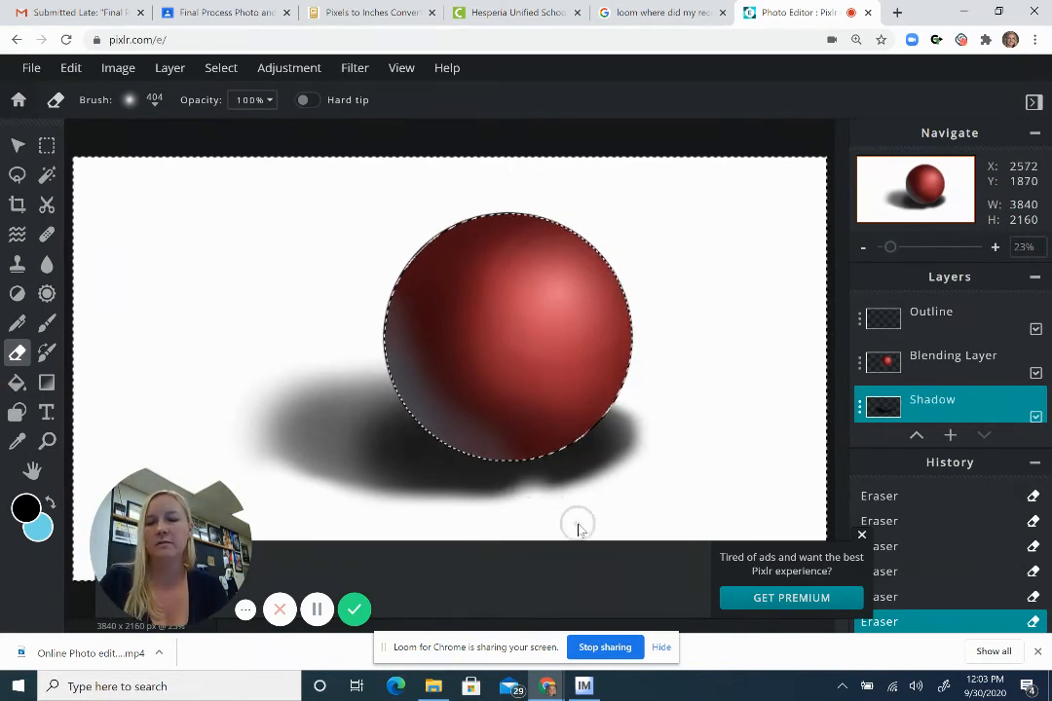
{"action": "key", "text": "ctrl+z"}
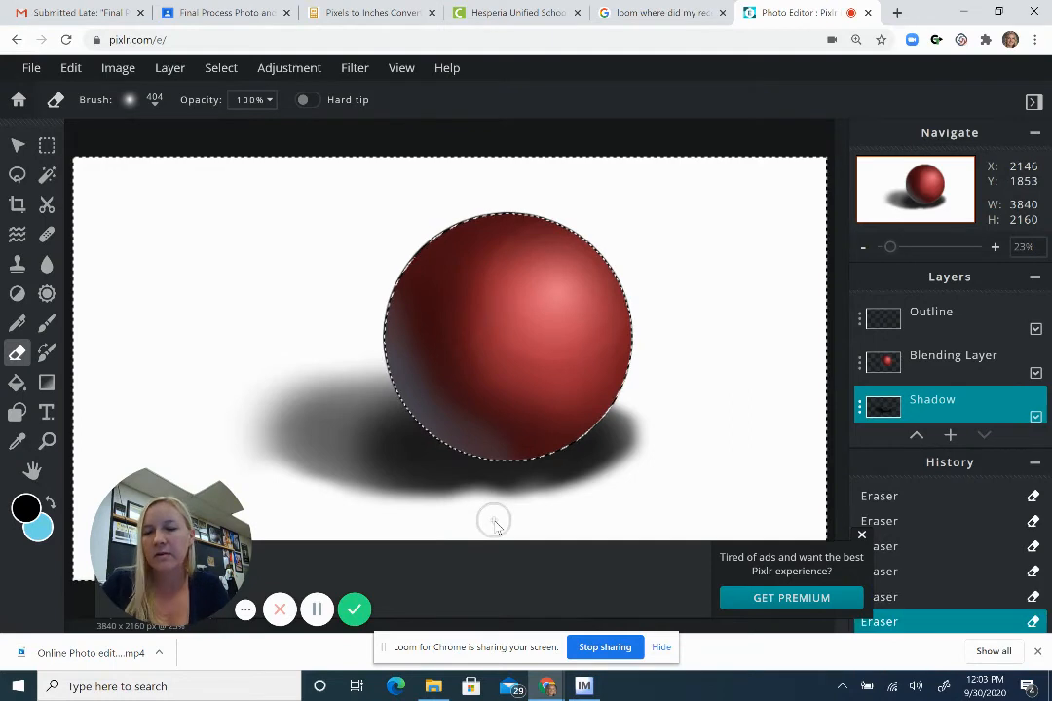
{"action": "key", "text": "ctrl+z"}
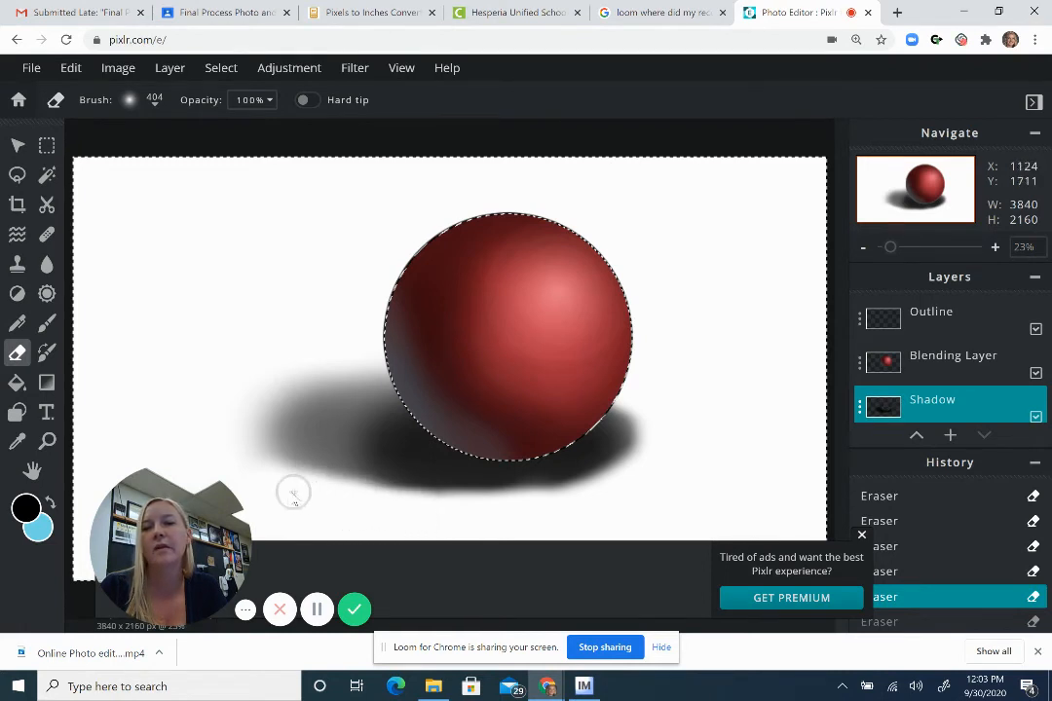
{"action": "key", "text": "ctrl+y"}
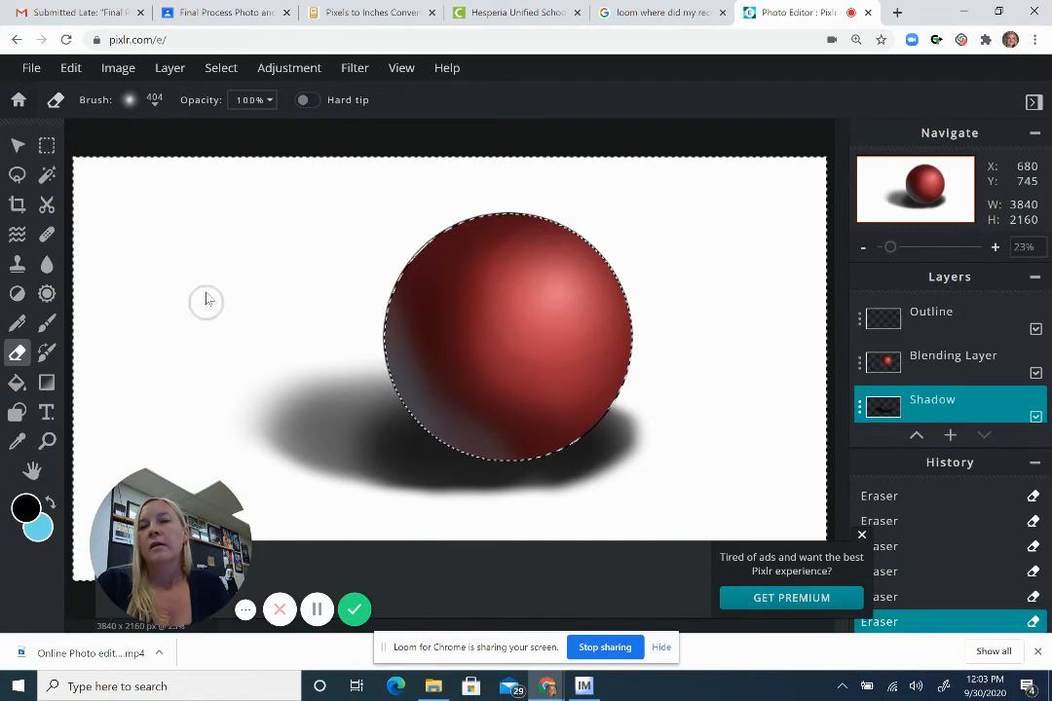
Step: Raise the Eraser softness to 100% and undo the trial erasure along the shadow's lower-left edge
{"action": "left_click", "coordinate": [134, 103]}
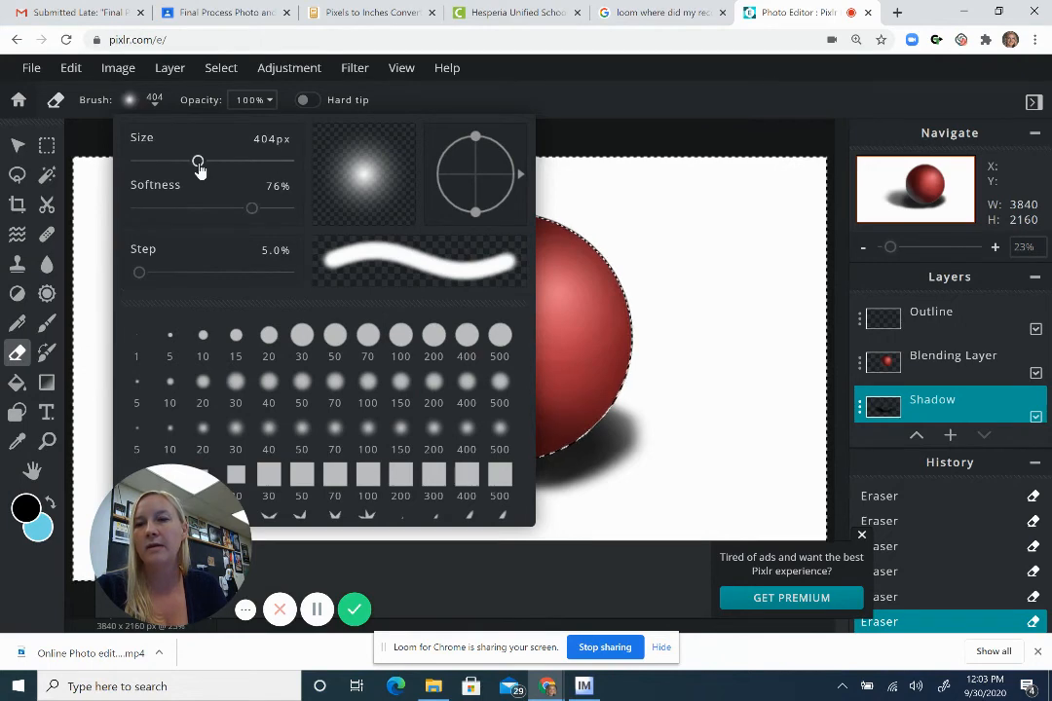
{"action": "left_click_drag", "start_coordinate": [251, 207], "coordinate": [292, 208]}
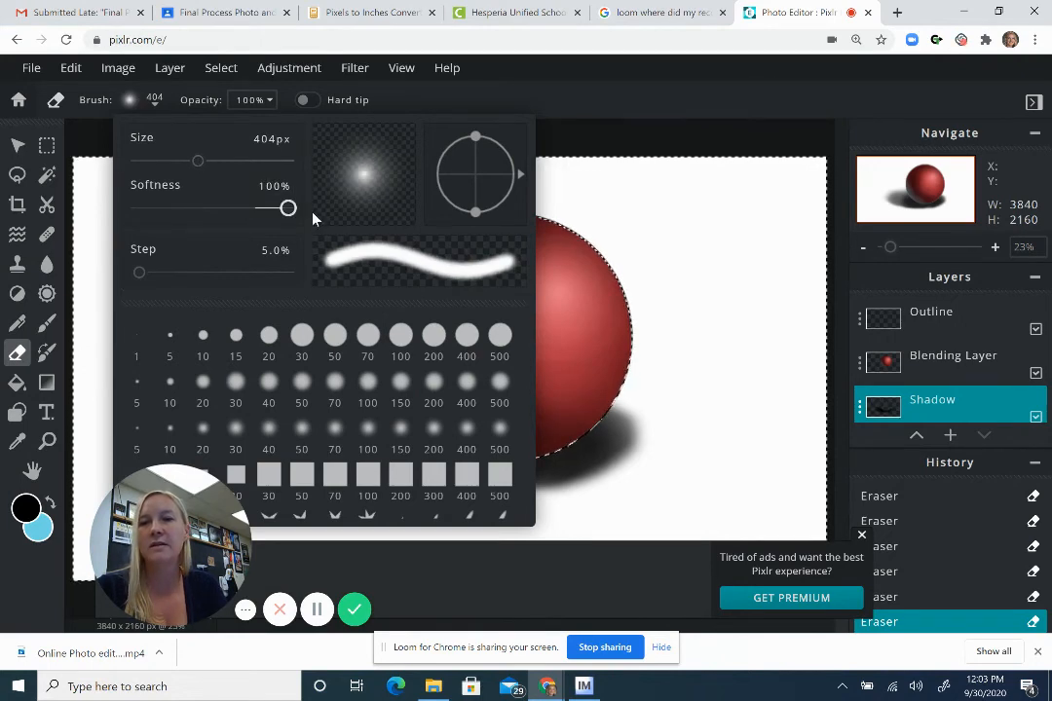
{"action": "left_click", "coordinate": [730, 146]}
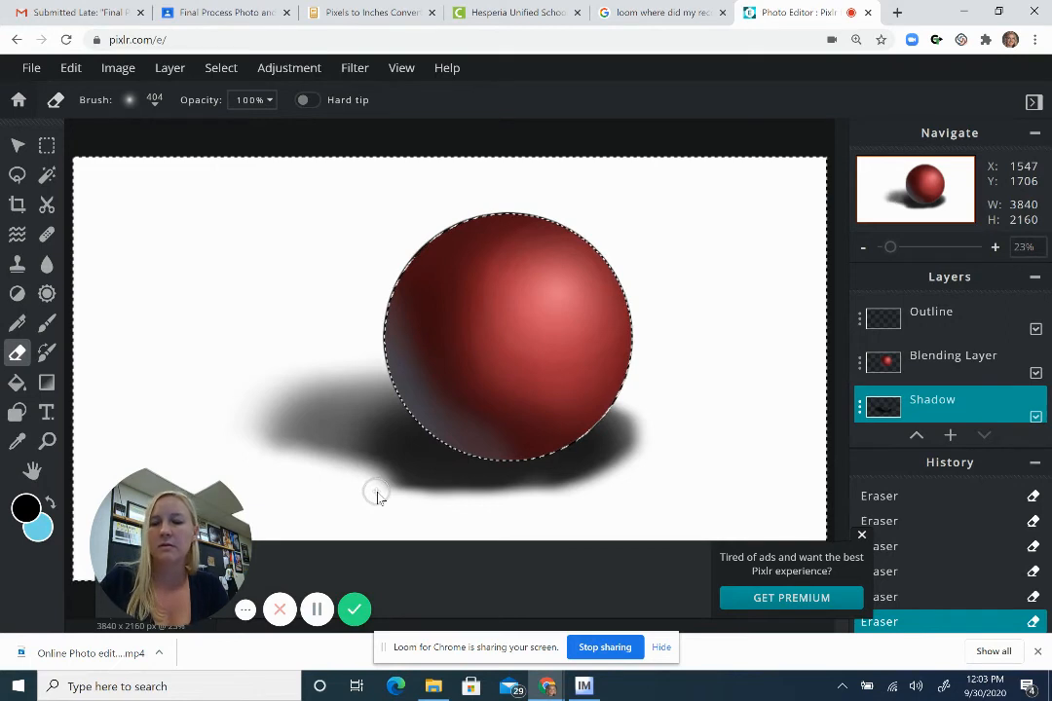
{"action": "key", "text": "ctrl+z"}
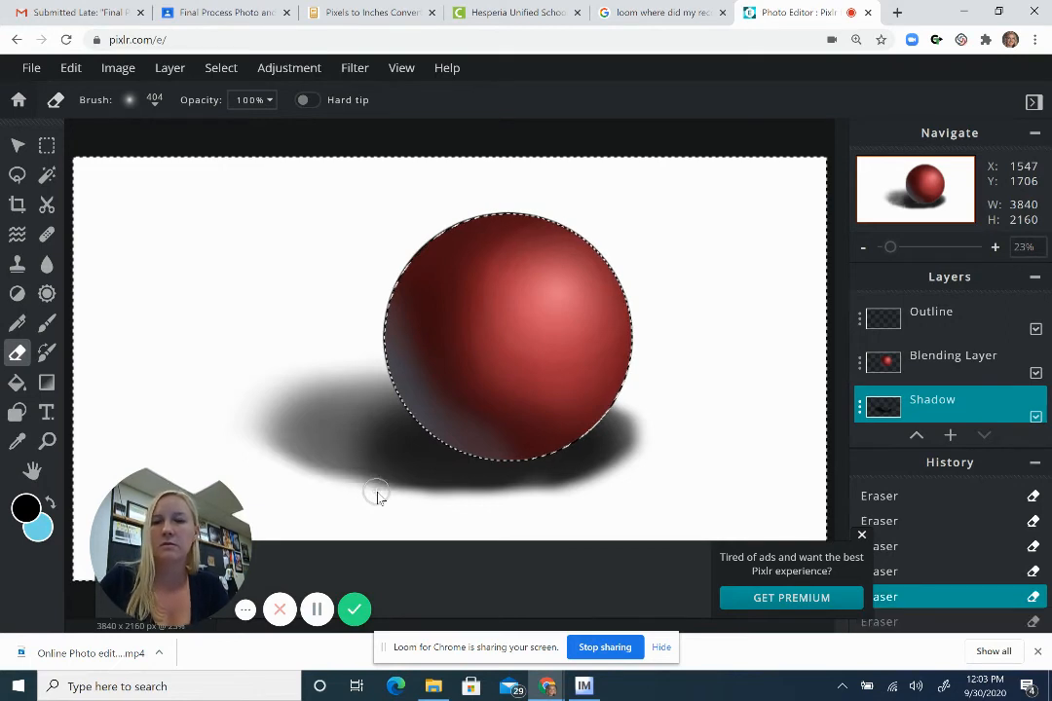
Step: Lower the Eraser opacity to 7% and lighten the cast shadow's lower edge from its left end to the right of the circle
{"action": "left_click", "coordinate": [268, 99]}
{"action": "left_click_drag", "start_coordinate": [272, 129], "coordinate": [143, 141]}
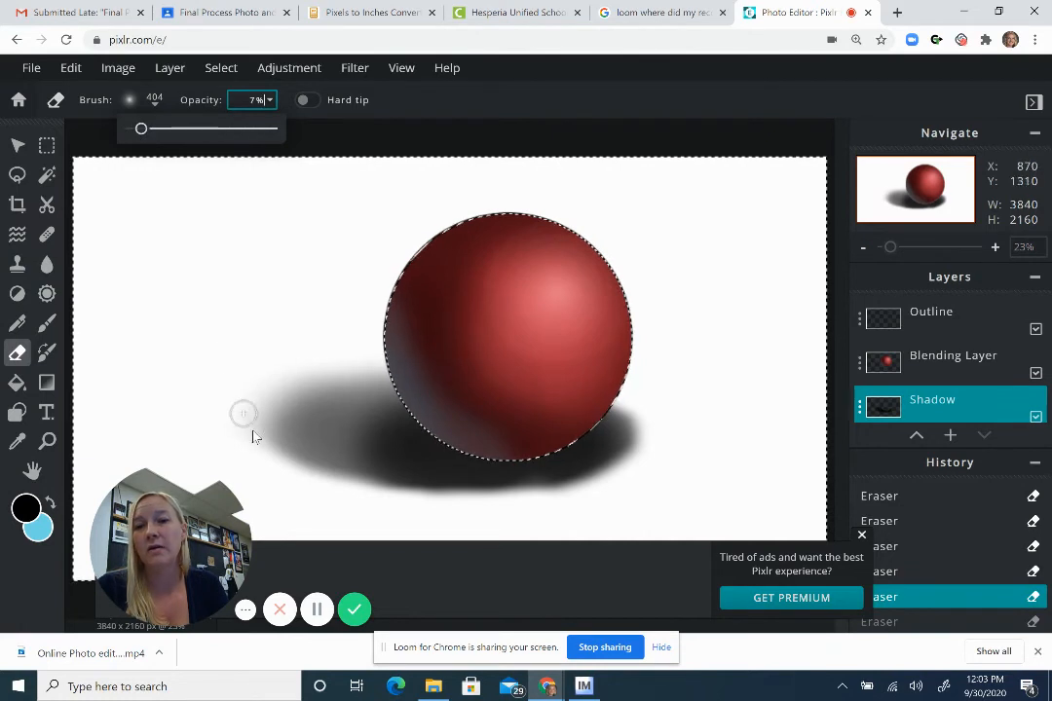
{"action": "left_click", "coordinate": [334, 479]}
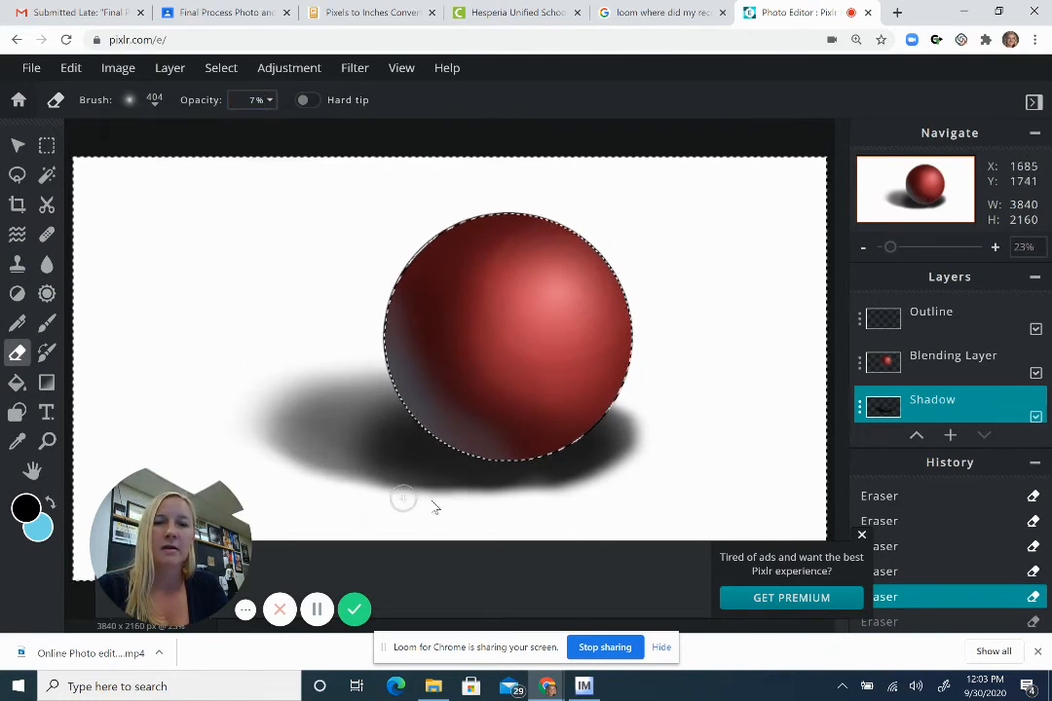
{"action": "left_click_drag", "start_coordinate": [327, 487], "coordinate": [439, 490]}
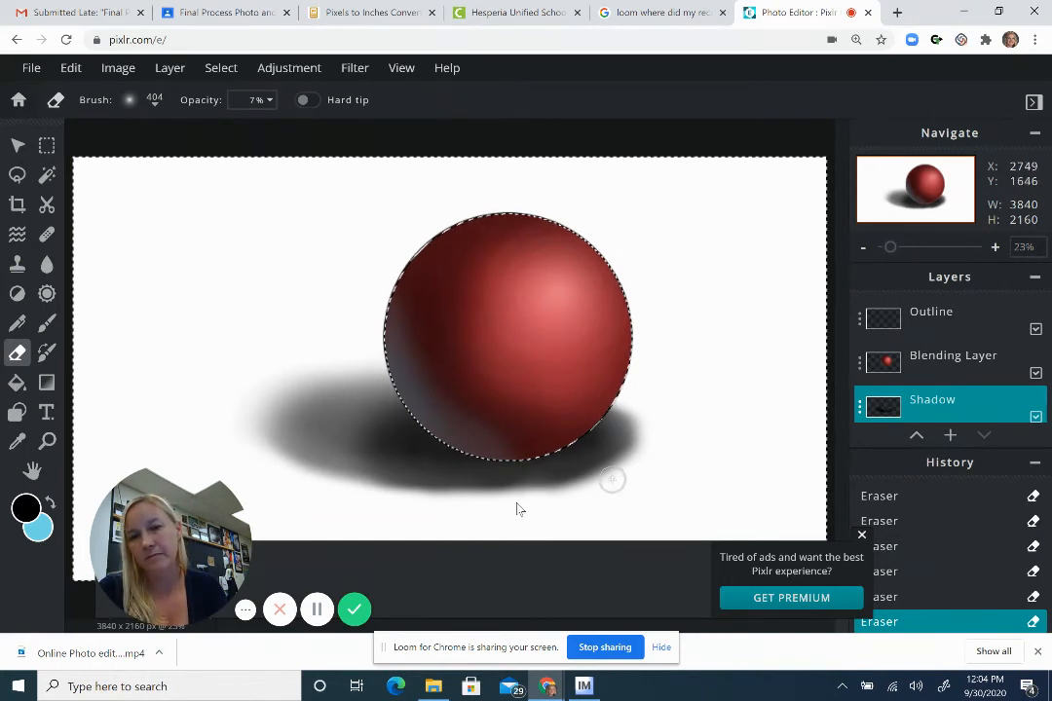
{"action": "left_click_drag", "start_coordinate": [612, 479], "coordinate": [443, 507]}
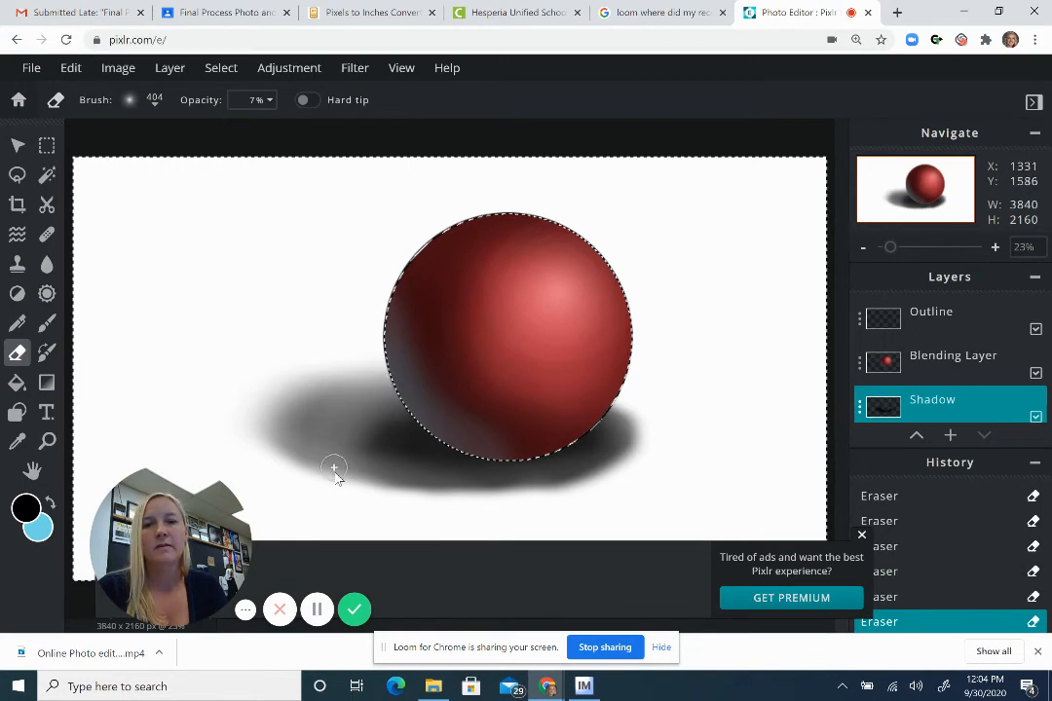
Step: Enlarge the Eraser to 883 px and undo the last four eraser strokes on the cast shadow
{"action": "left_click", "coordinate": [127, 101]}
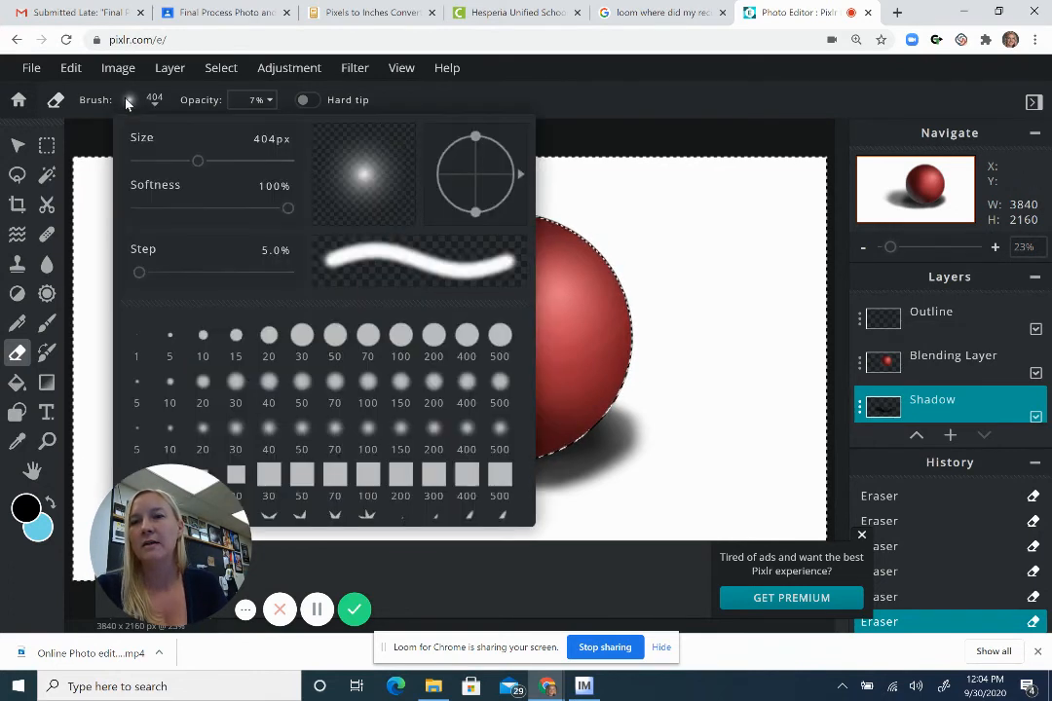
{"action": "left_click_drag", "start_coordinate": [193, 161], "coordinate": [273, 182]}
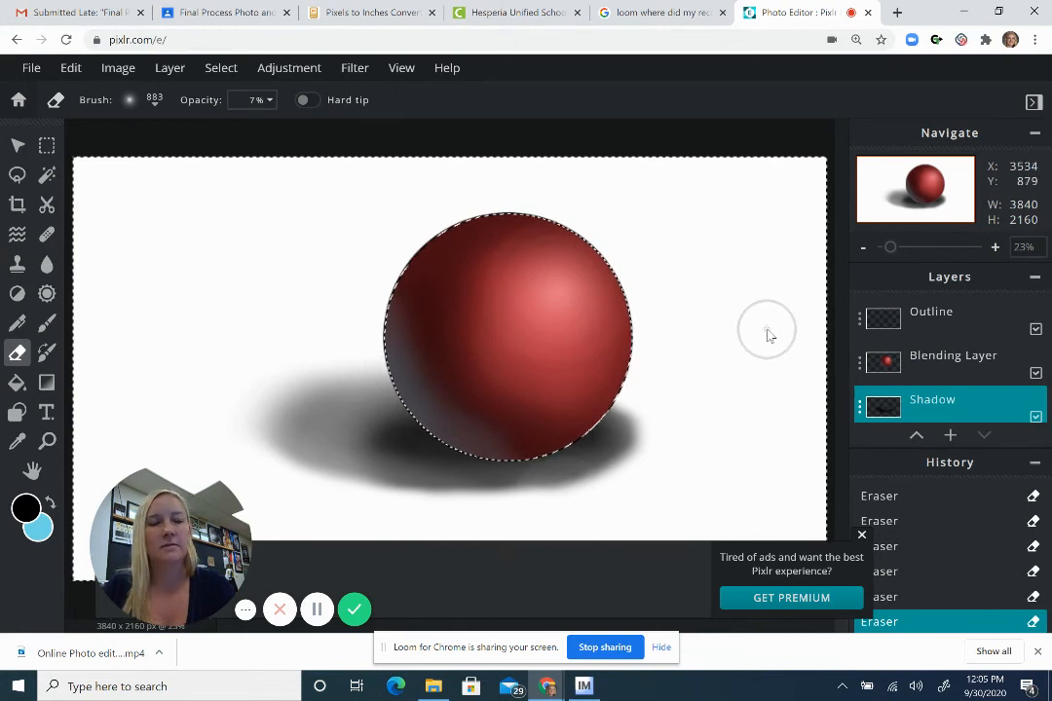
{"action": "scroll", "coordinate": [768, 336], "scroll_direction": "up", "scroll_amount": 3}
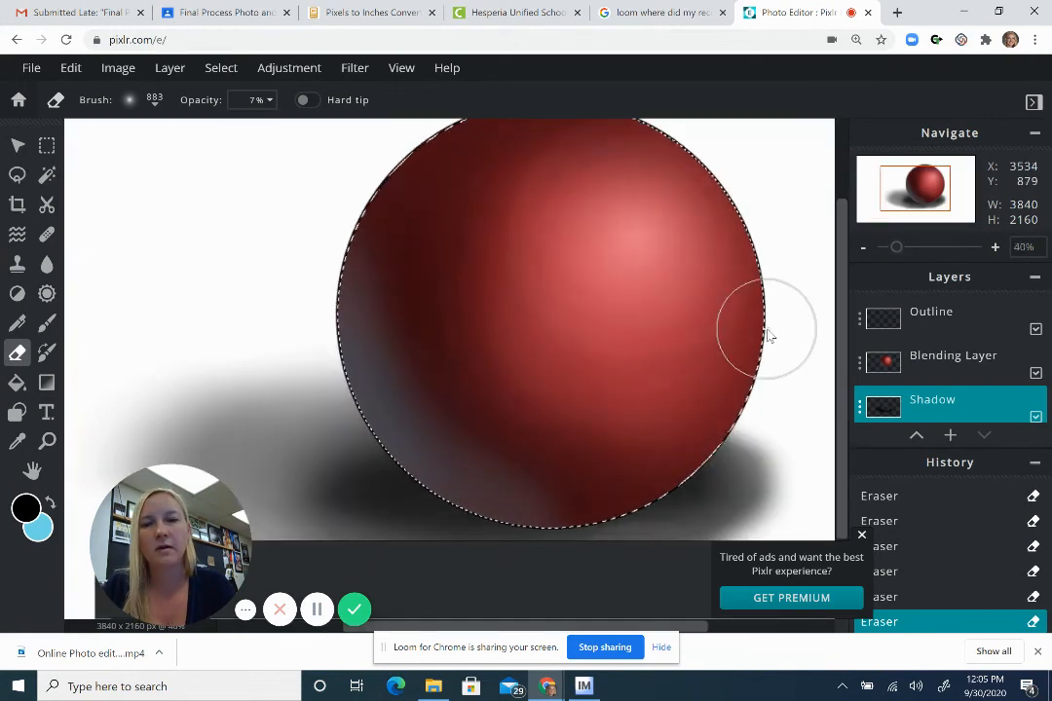
{"action": "scroll", "coordinate": [768, 336], "scroll_direction": "up", "scroll_amount": 1}
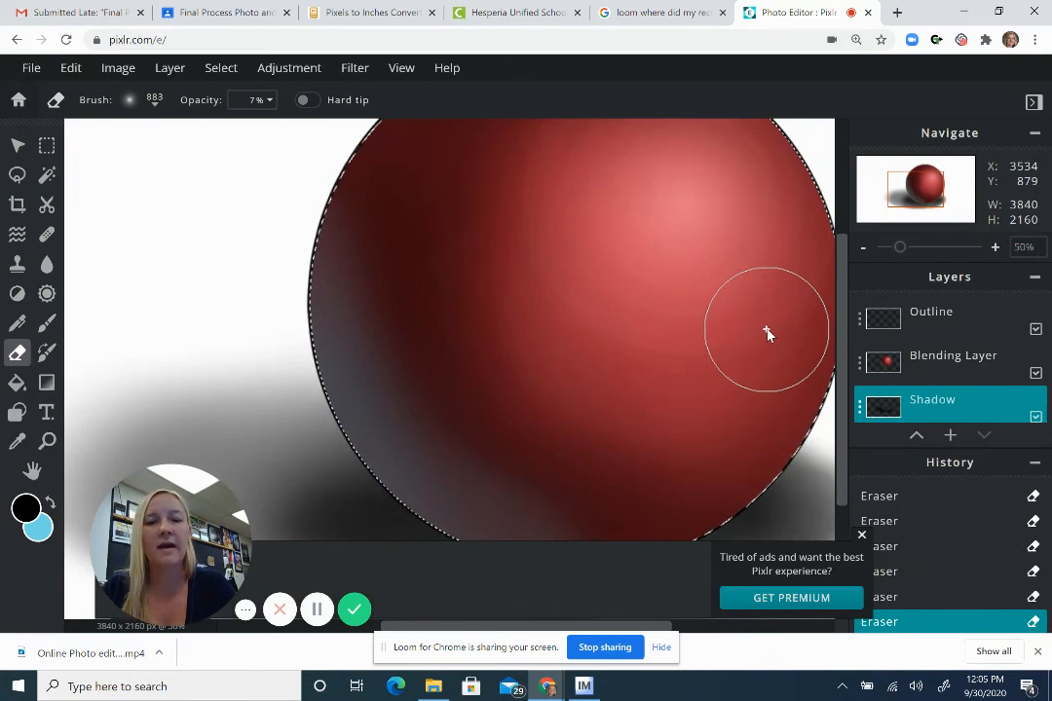
{"action": "scroll", "coordinate": [768, 335], "scroll_direction": "down", "scroll_amount": 2}
{"action": "scroll", "coordinate": [767, 334], "scroll_direction": "down", "scroll_amount": 1}
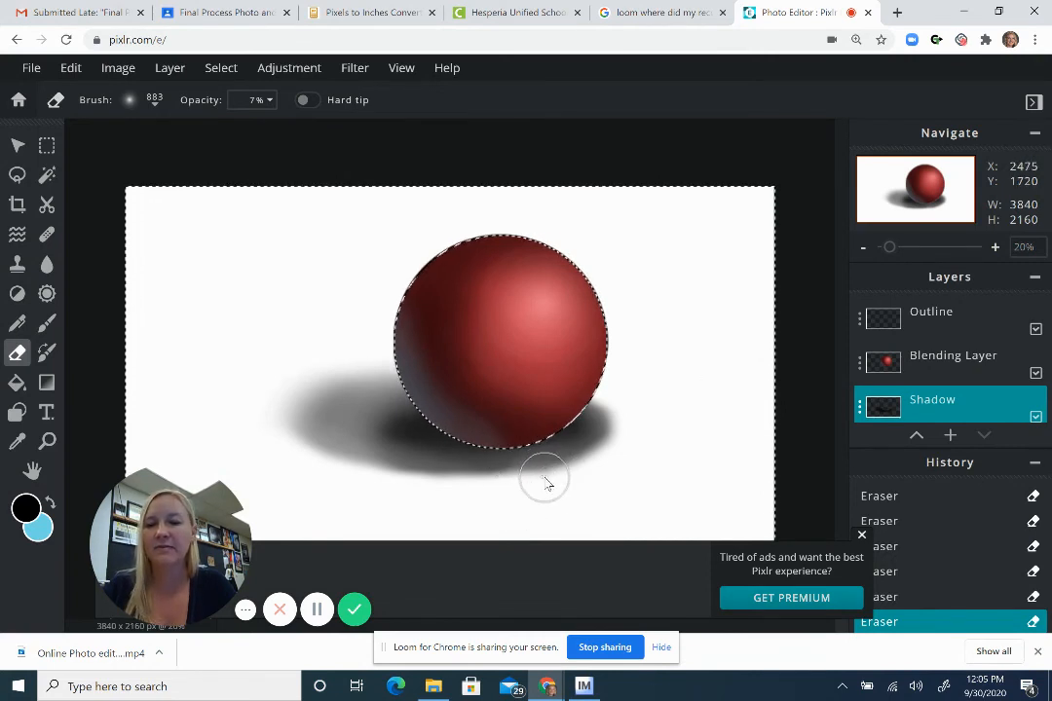
{"action": "key", "text": "ctrl+z"}
{"action": "key", "text": "ctrl+z"}
{"action": "key", "text": "ctrl+z"}
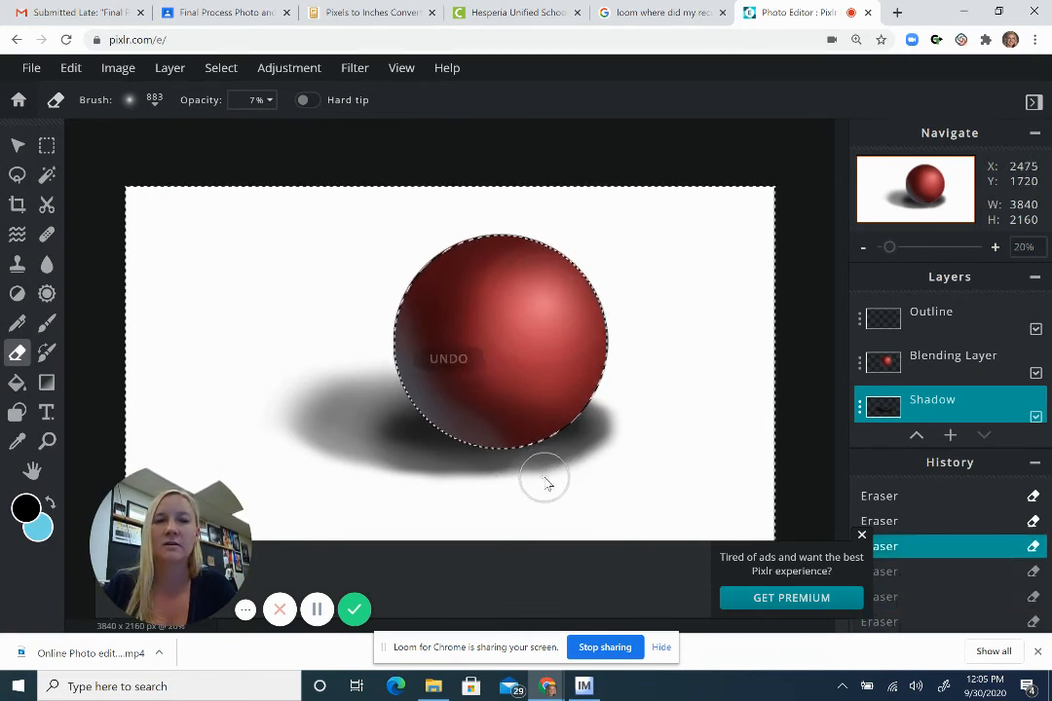
{"action": "key", "text": "ctrl+z"}
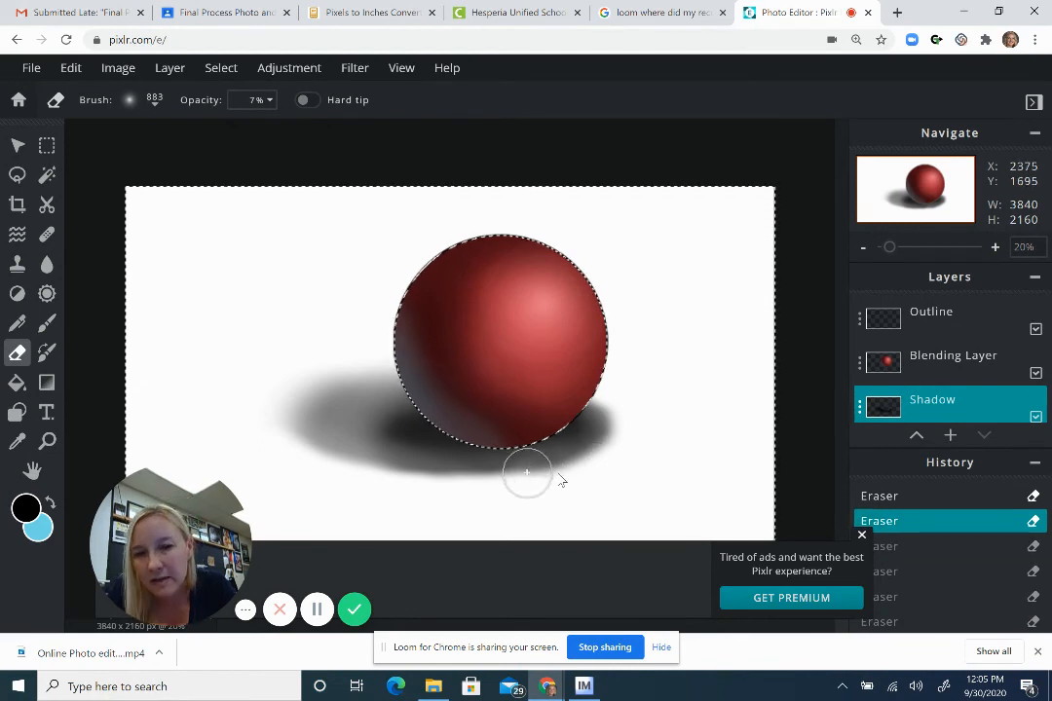
Step: Undo the last two eraser strokes and lightly erase along the cast shadow's lower edge beneath the circle
{"action": "key", "text": "ctrl+z"}
{"action": "key", "text": "ctrl+z"}
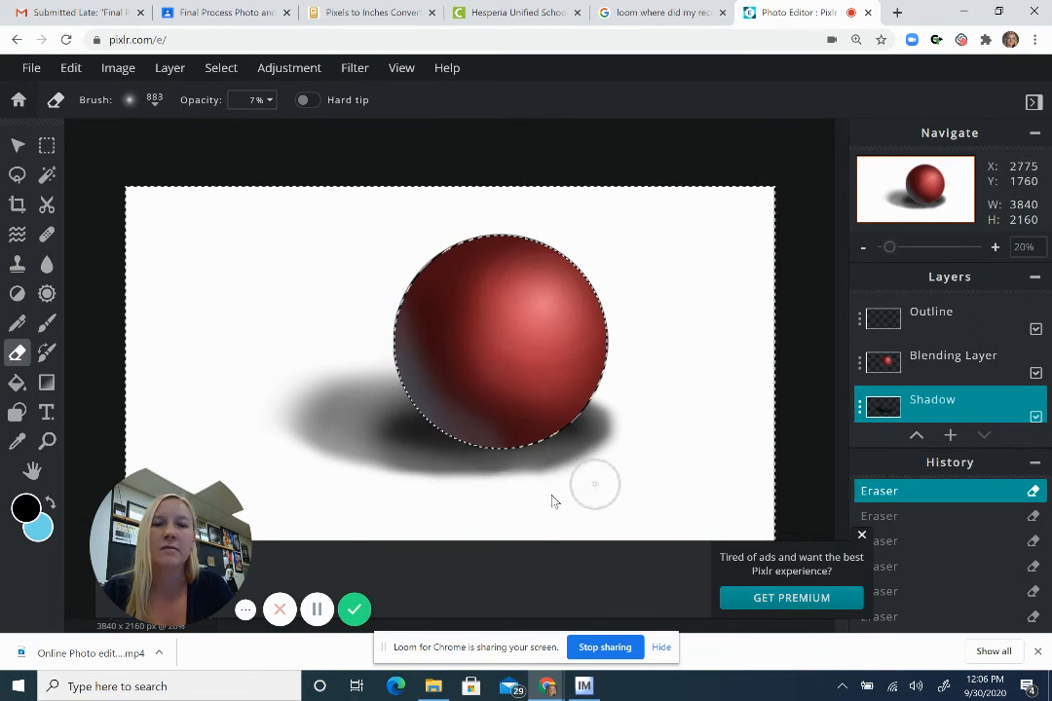
{"action": "left_click_drag", "start_coordinate": [453, 507], "coordinate": [601, 481]}
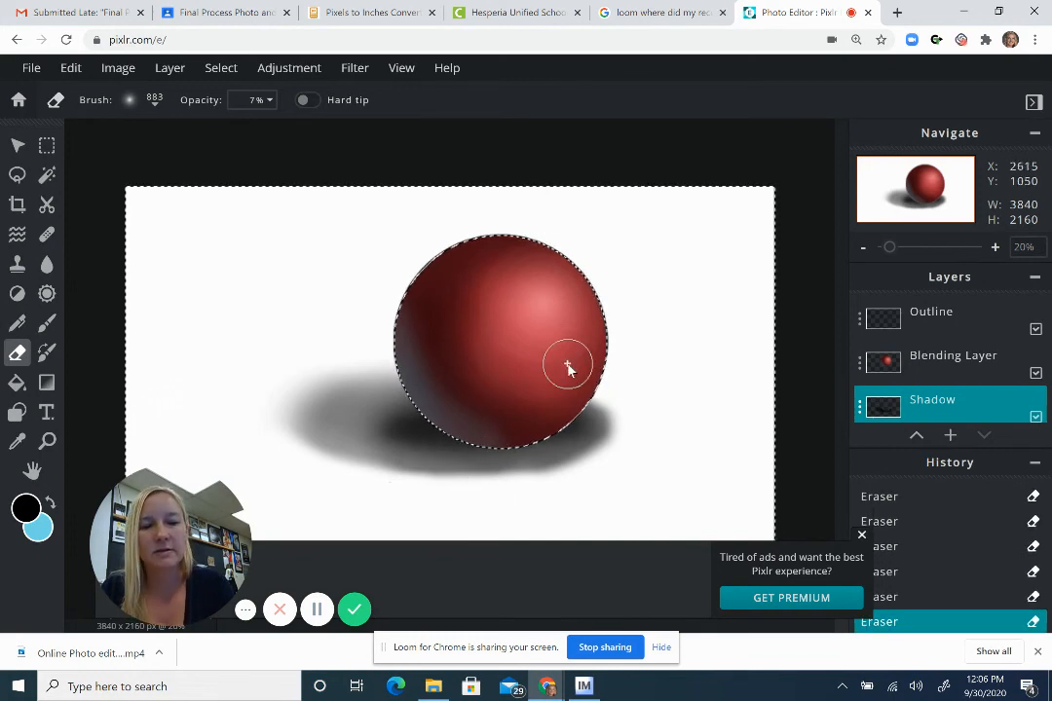
Step: Make the Outline layer active and clear the selection around the circle
{"action": "key", "text": "ctrl+plus"}
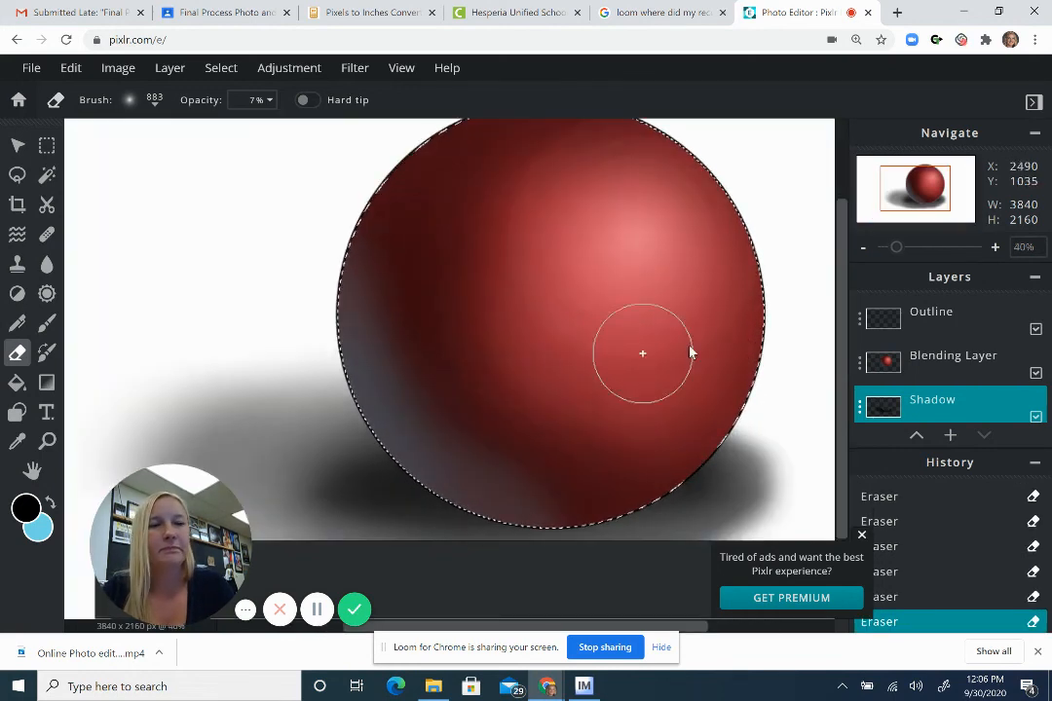
{"action": "left_click", "coordinate": [945, 321]}
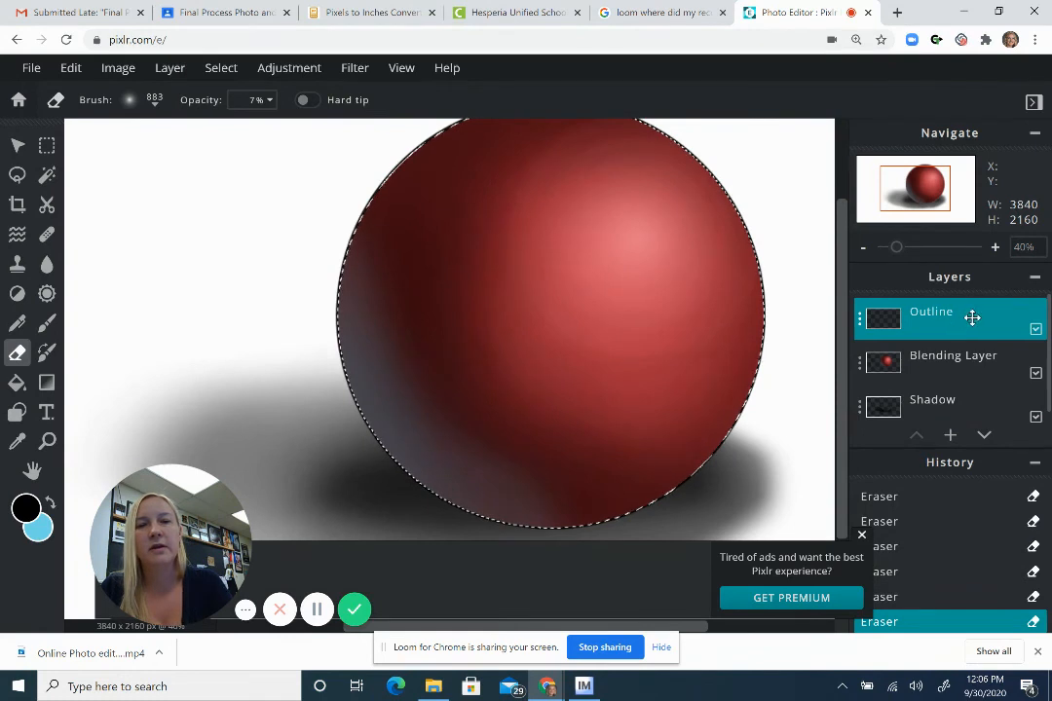
{"action": "left_click", "coordinate": [223, 72]}
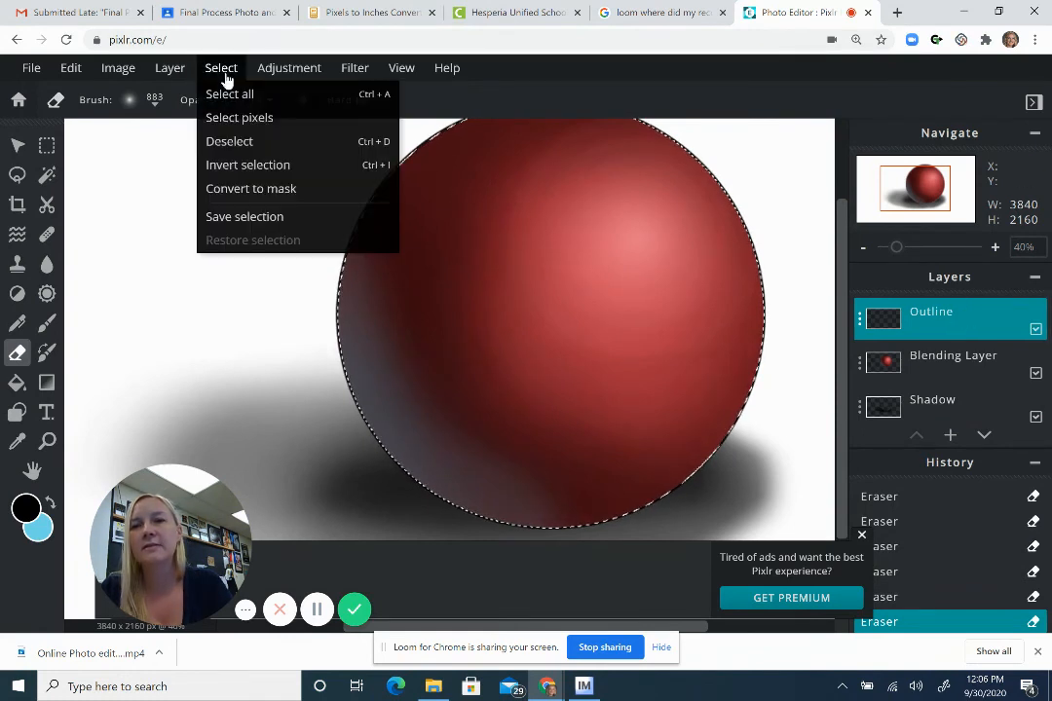
{"action": "left_click", "coordinate": [222, 144]}
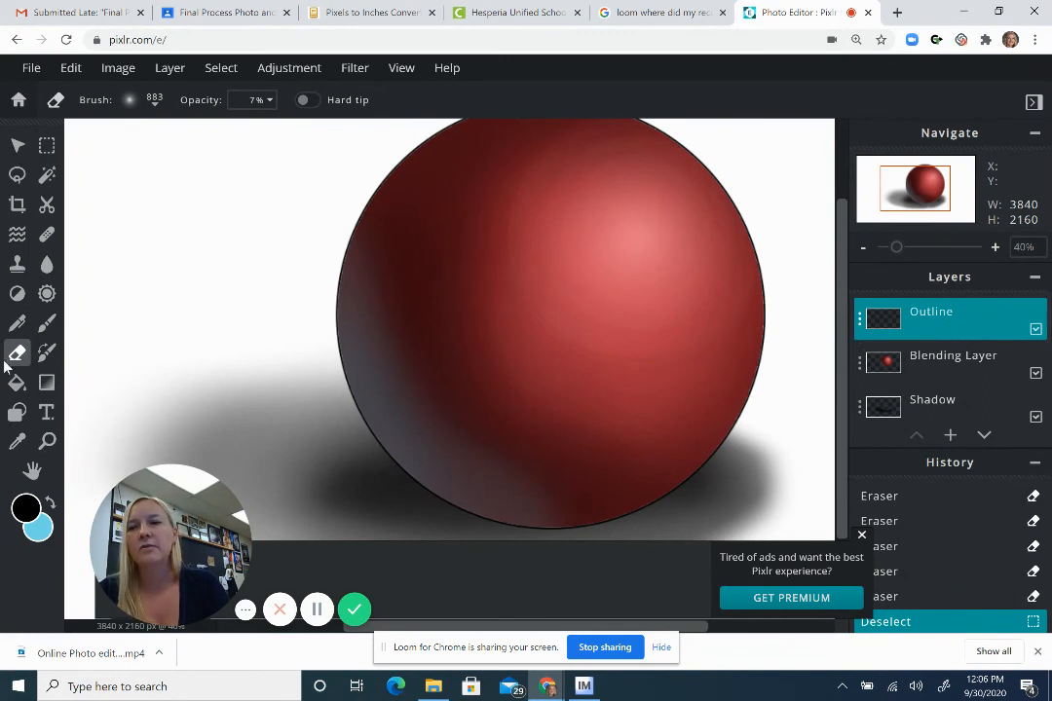
{"action": "left_click", "coordinate": [47, 175]}
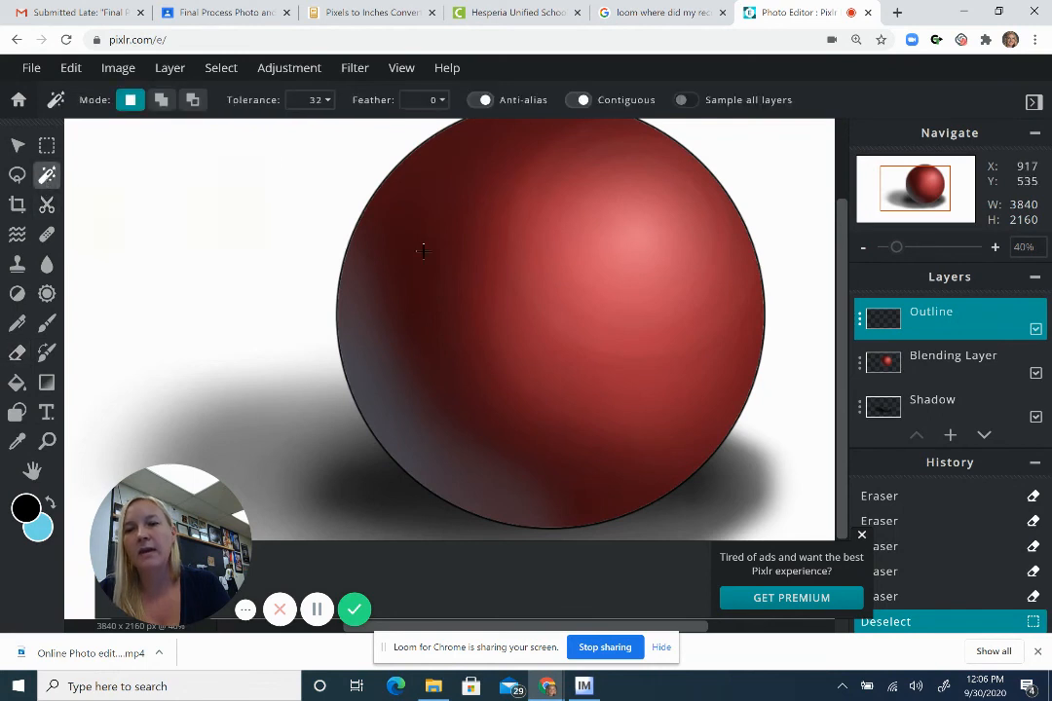
{"action": "left_click", "coordinate": [534, 305]}
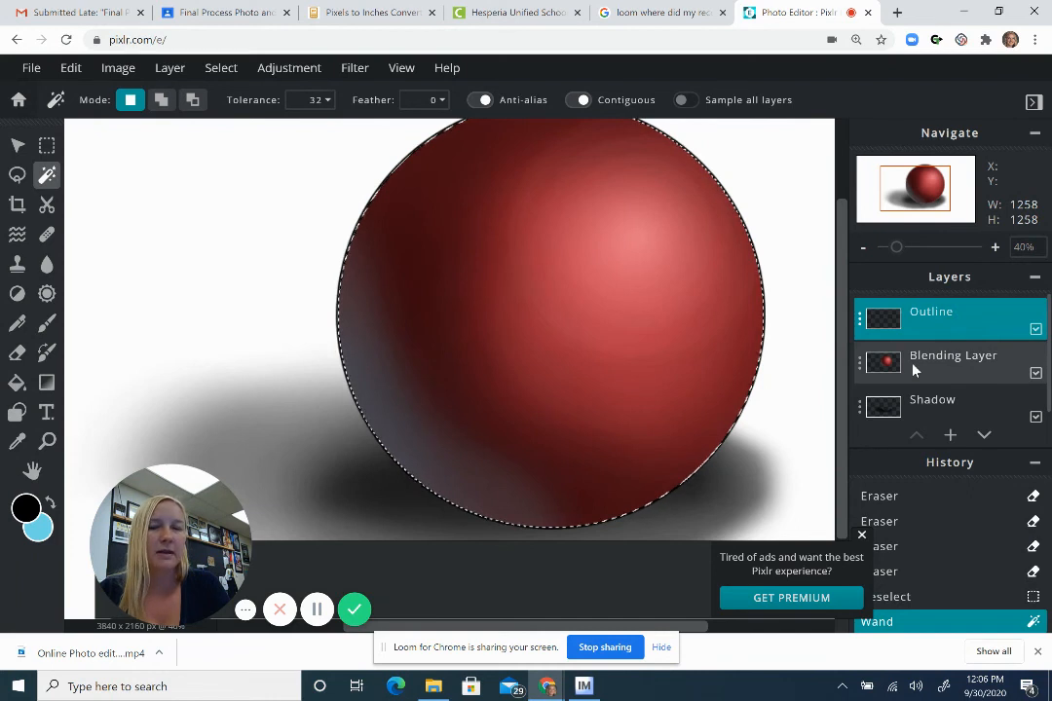
{"action": "left_click", "coordinate": [220, 67]}
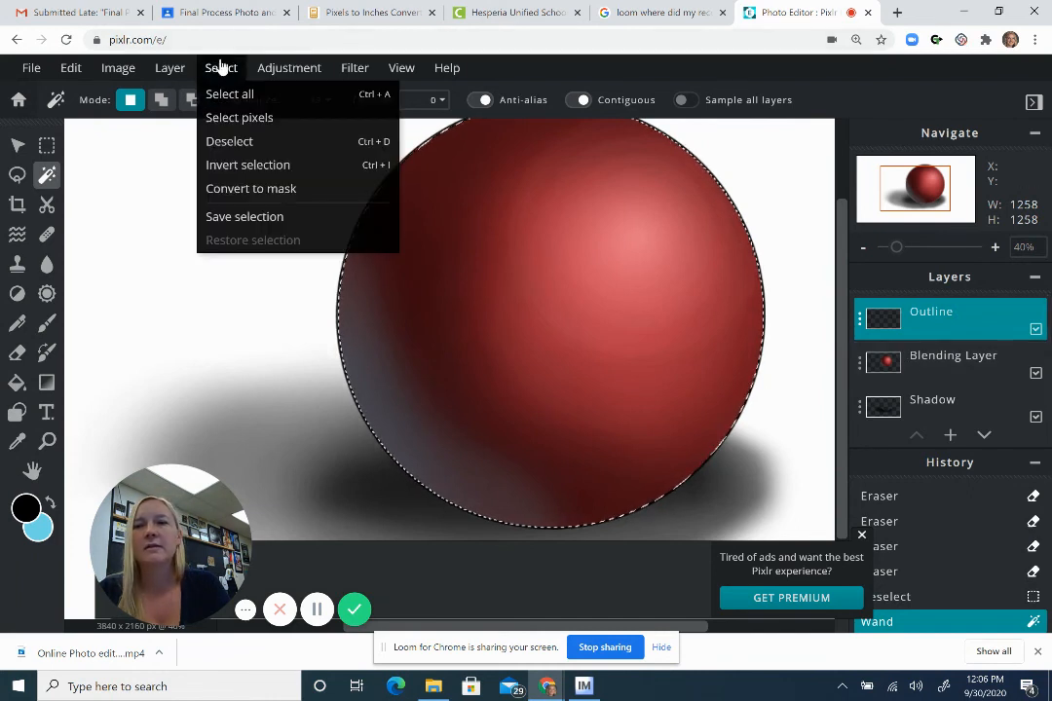
{"action": "left_click", "coordinate": [223, 166]}
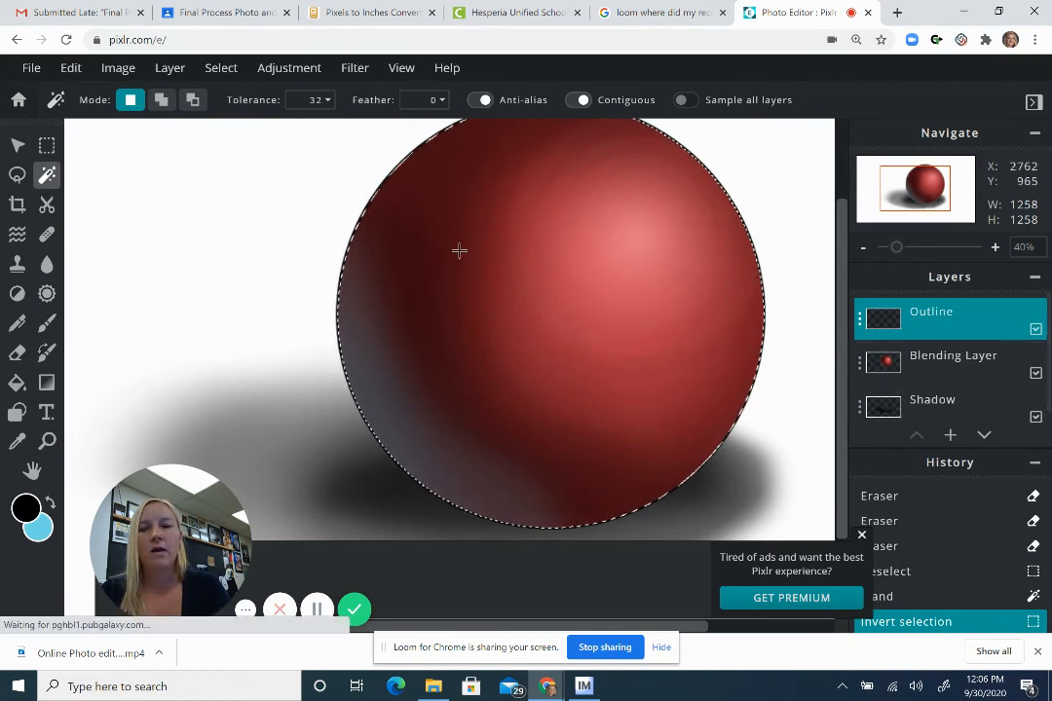
{"action": "left_click", "coordinate": [213, 70]}
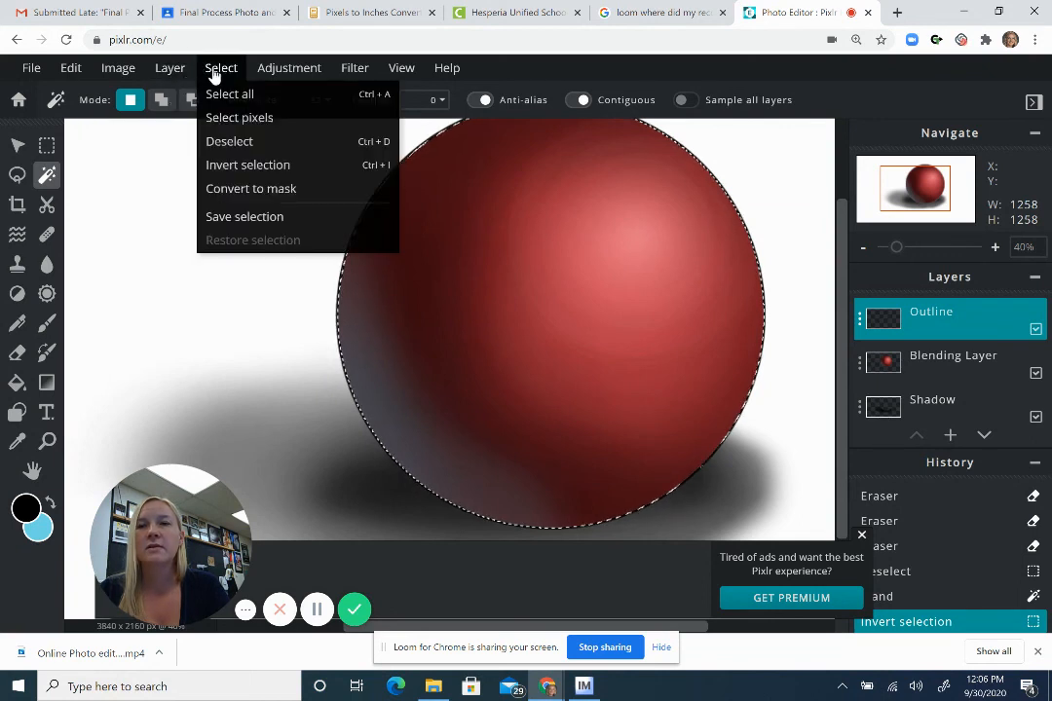
{"action": "left_click", "coordinate": [237, 141]}
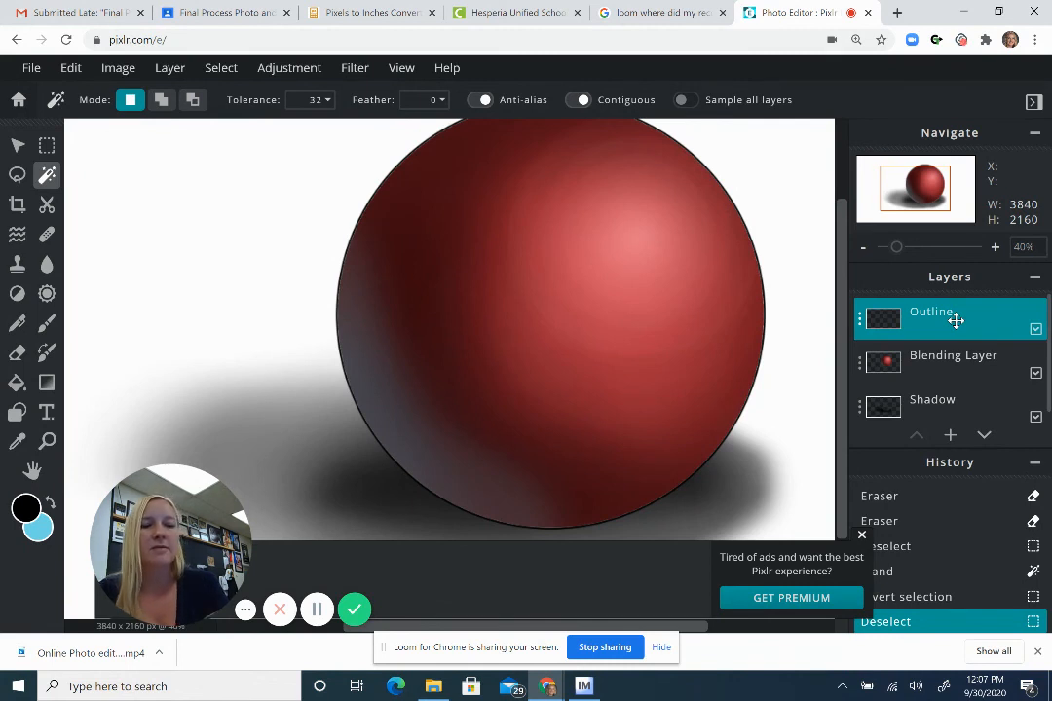
Step: Delete the Outline layer, keeping only the Blending Layer and Shadow layers in the image
{"action": "key", "text": "Delete"}
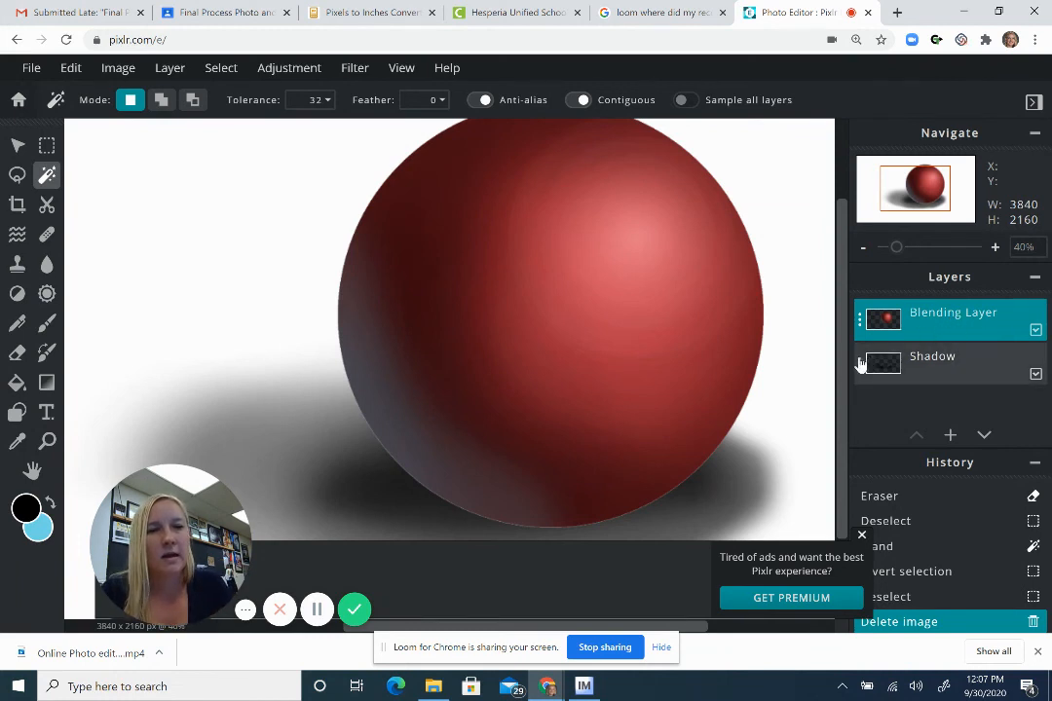
{"action": "left_click_drag", "start_coordinate": [843, 368], "coordinate": [845, 453]}
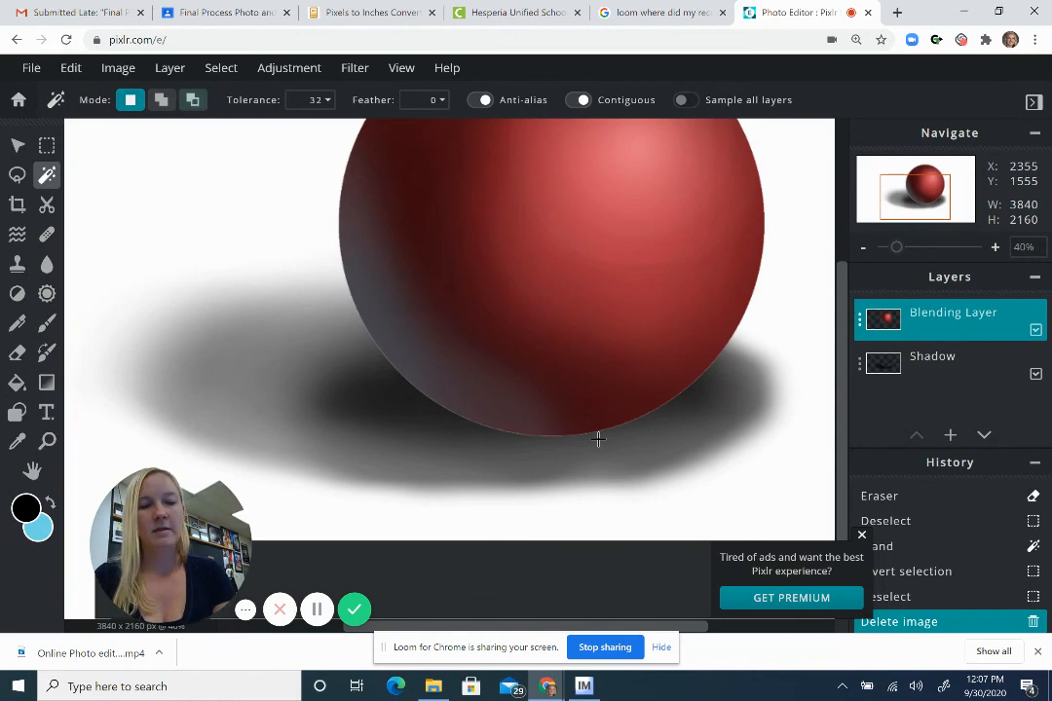
{"action": "scroll", "coordinate": [598, 439], "scroll_direction": "down", "scroll_amount": 1}
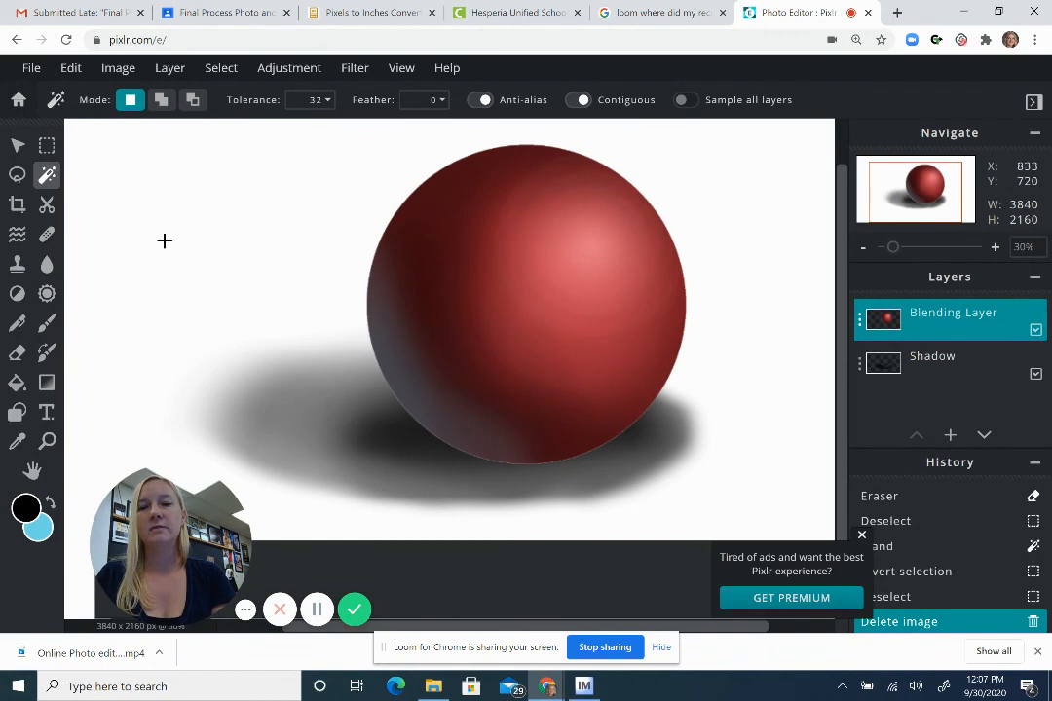
Step: Download the image as a 3840 × 2160 px JPG at 100% quality and close the save dialog
{"action": "left_click", "coordinate": [31, 68]}
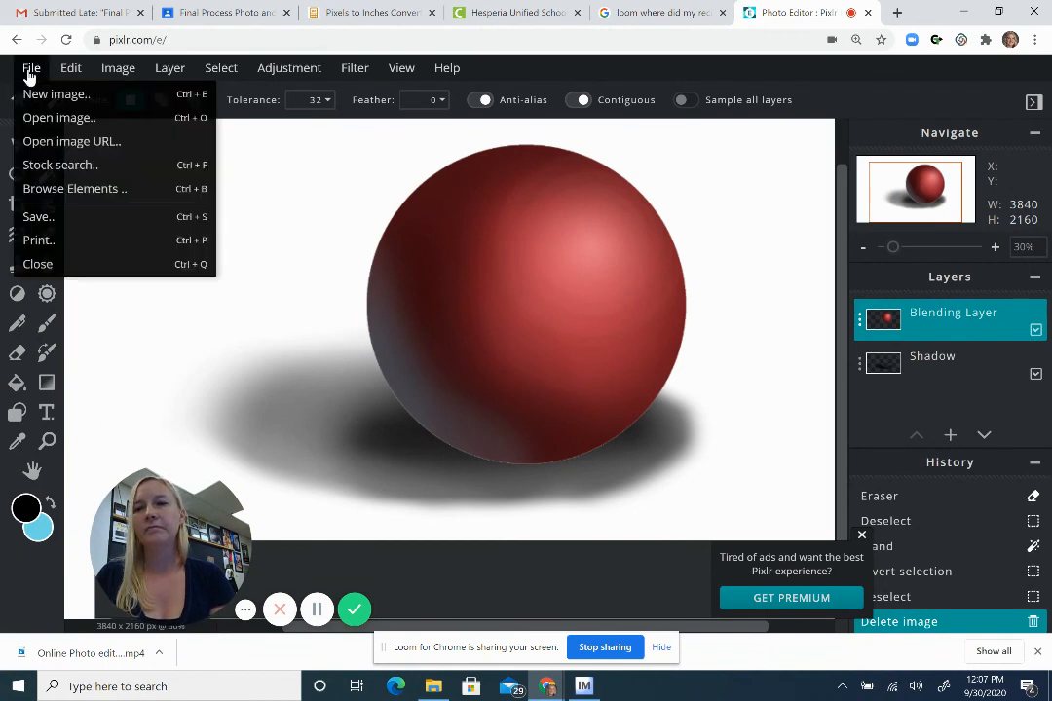
{"action": "left_click", "coordinate": [39, 216]}
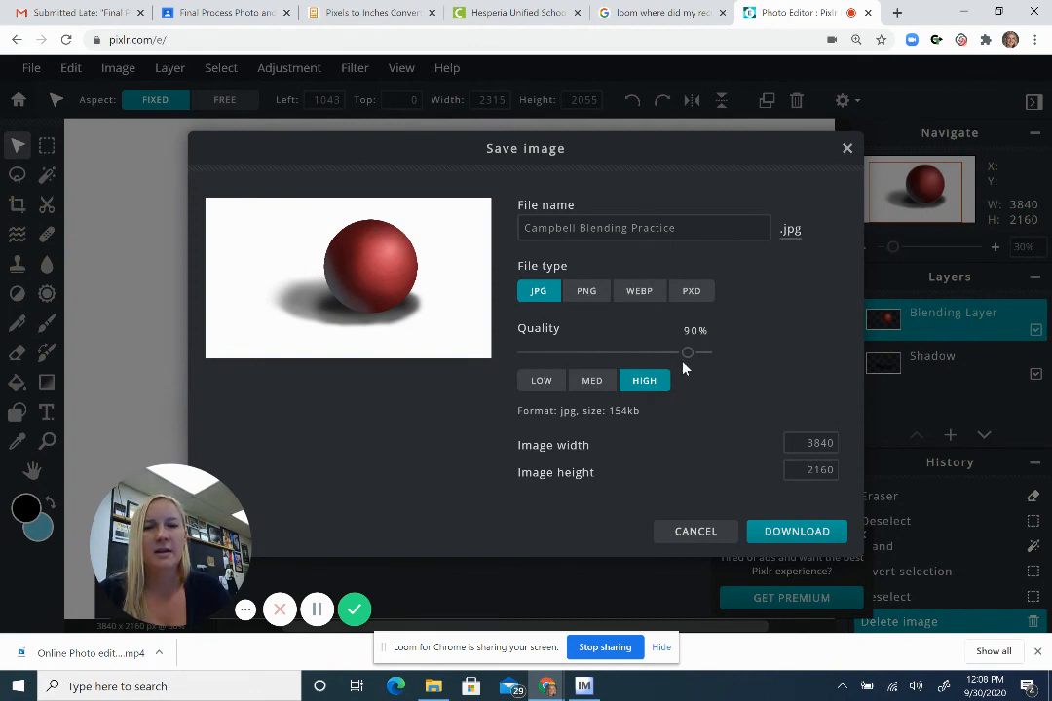
{"action": "left_click_drag", "start_coordinate": [686, 360], "coordinate": [708, 367]}
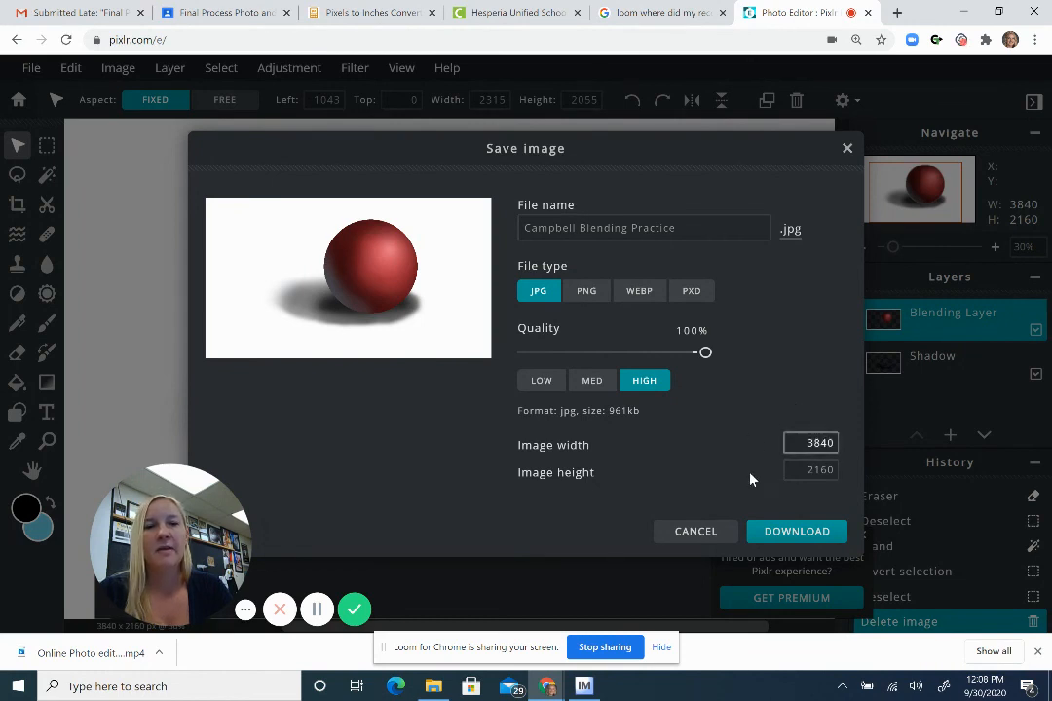
{"action": "left_click", "coordinate": [780, 535]}
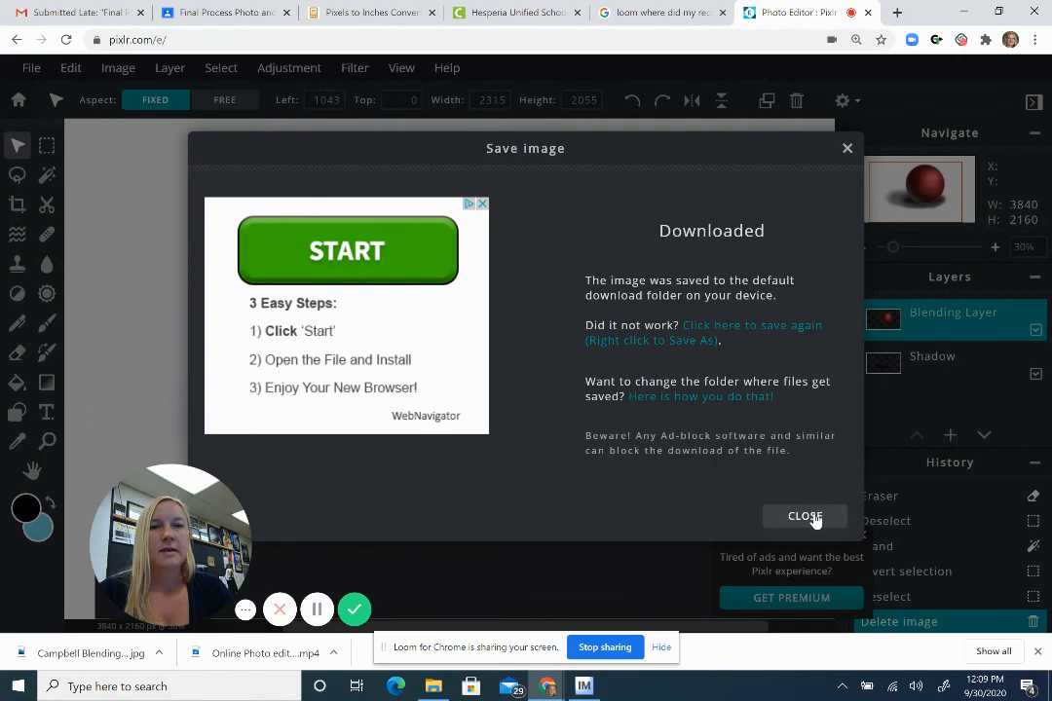
{"action": "left_click", "coordinate": [805, 517]}
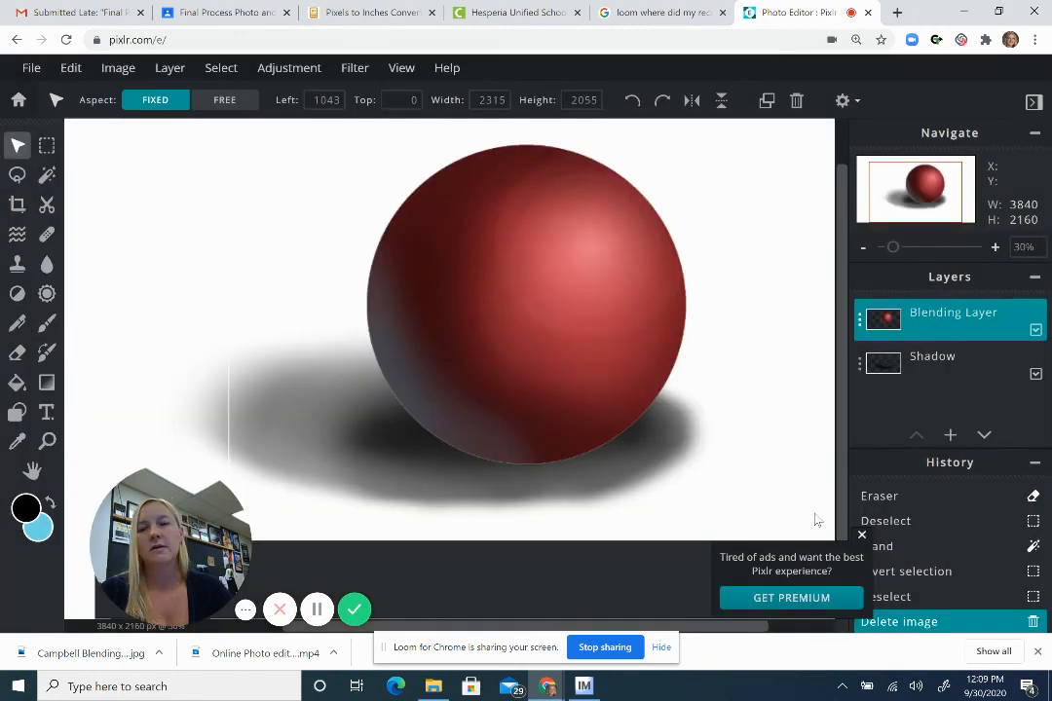